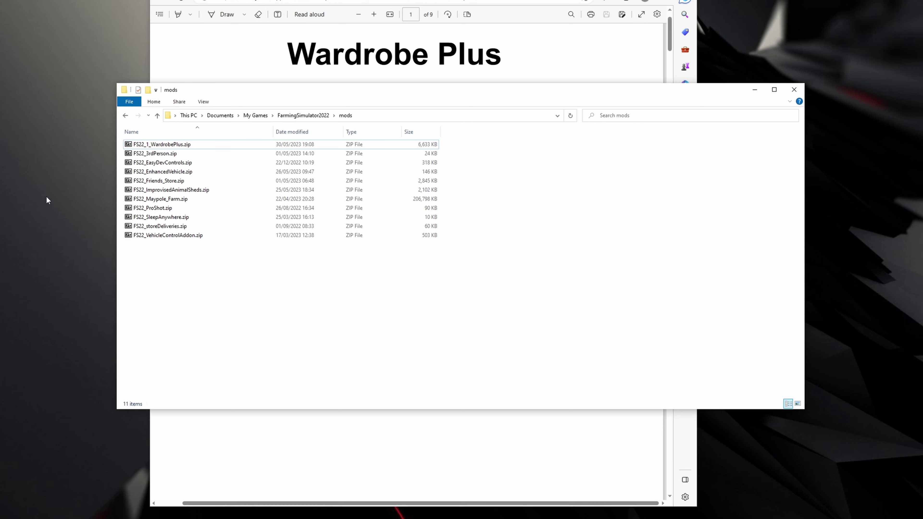
Step: Open FS22_1_WardrobePlus.zip in 7-Zip to list its six items, including samplemod and modDesc.xml
{"action": "left_click", "coordinate": [149, 146]}
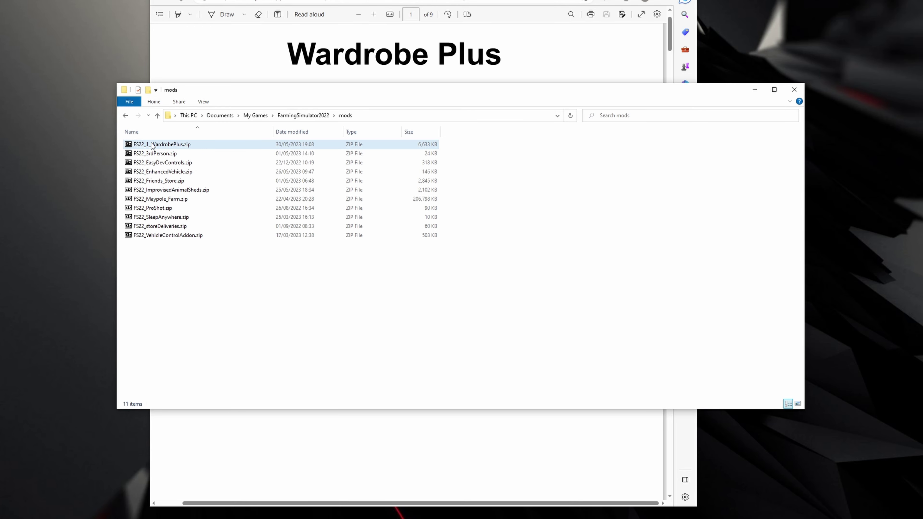
{"action": "double_click", "coordinate": [152, 145]}
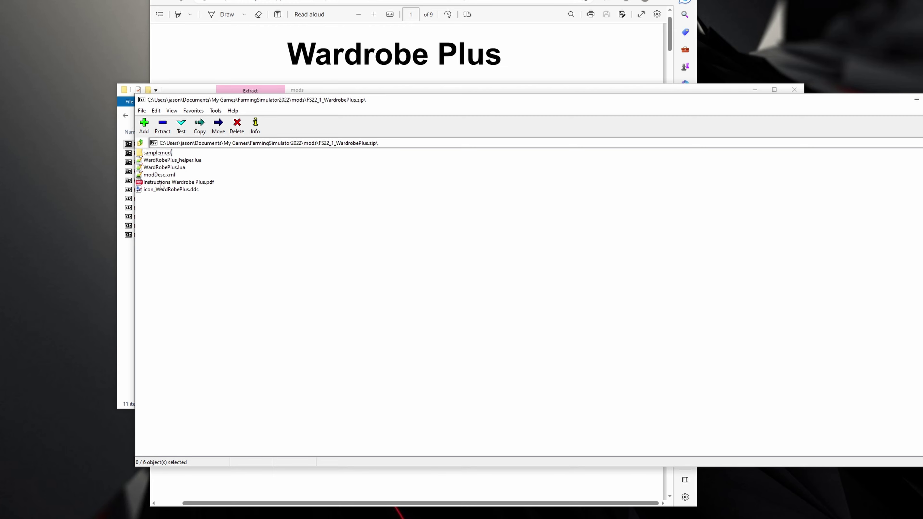
Step: Read the Wardrobe Plus instructions PDF in Edge down to Step 3's icon instructions
{"action": "left_click", "coordinate": [216, 64]}
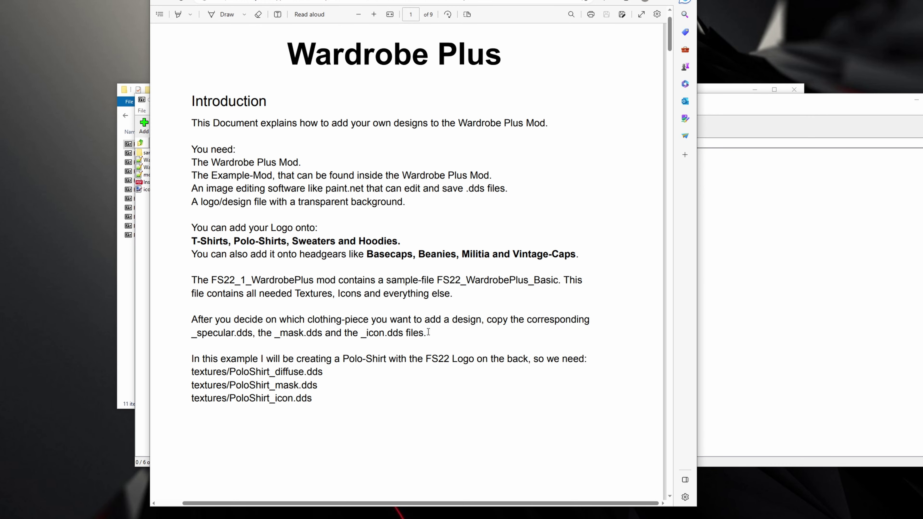
{"action": "scroll", "coordinate": [429, 332], "scroll_direction": "down", "scroll_amount": 3}
{"action": "scroll", "coordinate": [424, 341], "scroll_direction": "down", "scroll_amount": 12}
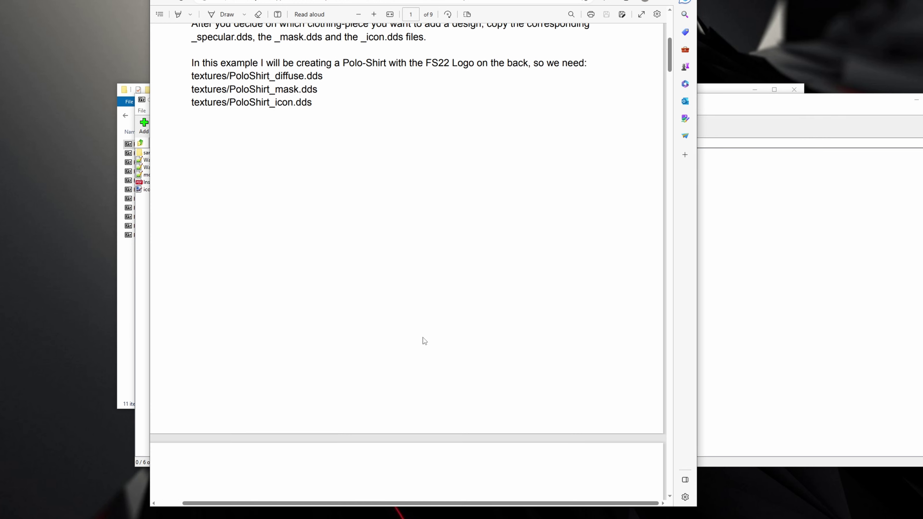
{"action": "scroll", "coordinate": [422, 343], "scroll_direction": "down", "scroll_amount": 9}
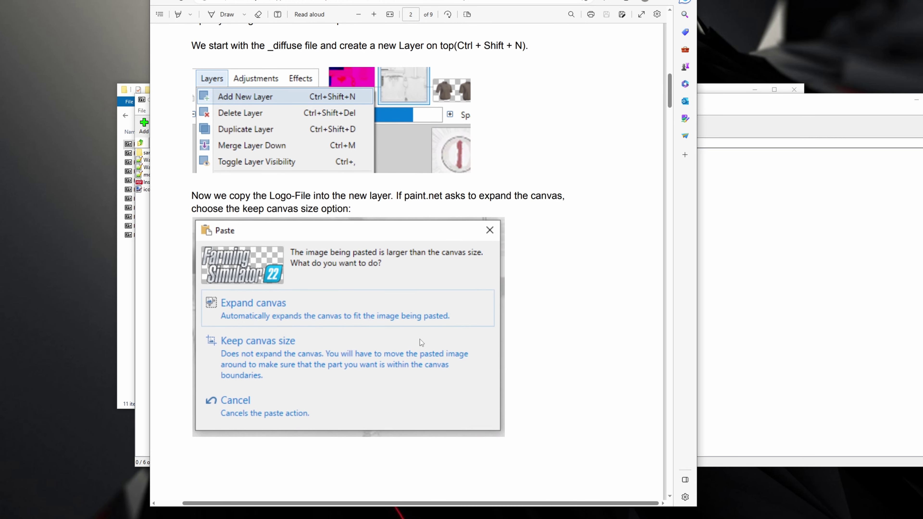
{"action": "scroll", "coordinate": [418, 344], "scroll_direction": "down", "scroll_amount": 10}
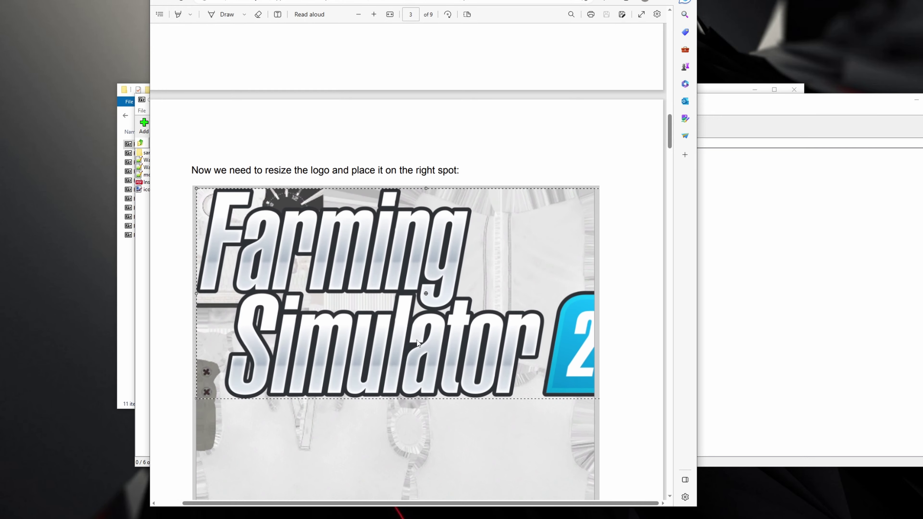
{"action": "scroll", "coordinate": [415, 344], "scroll_direction": "down", "scroll_amount": 9}
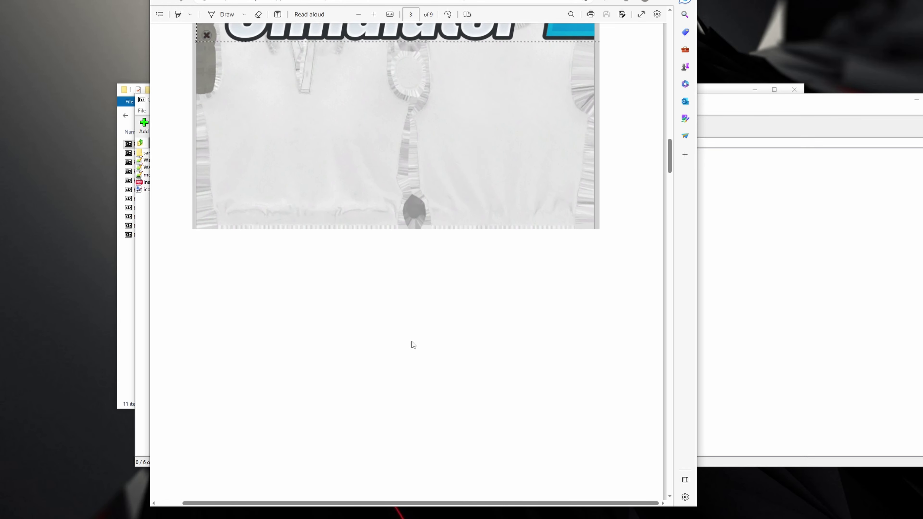
{"action": "scroll", "coordinate": [409, 342], "scroll_direction": "down", "scroll_amount": 15}
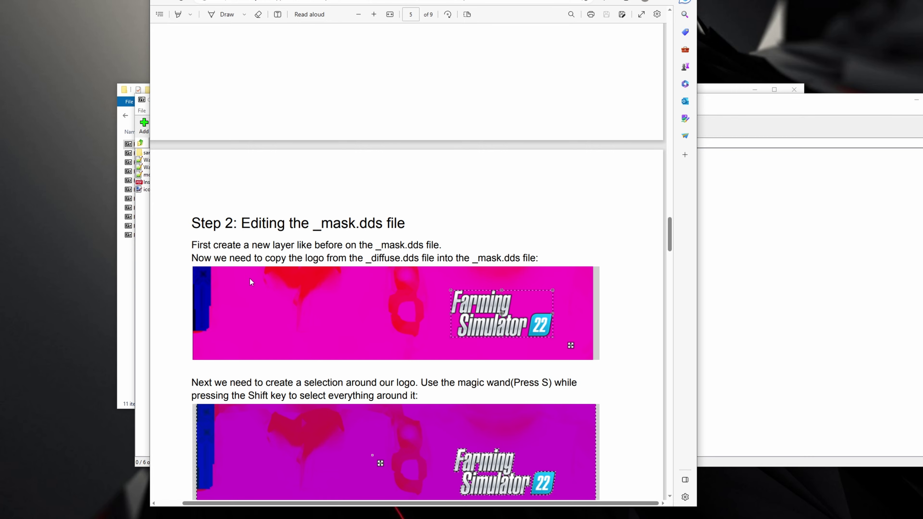
{"action": "scroll", "coordinate": [249, 278], "scroll_direction": "down", "scroll_amount": 8}
{"action": "scroll", "coordinate": [250, 279], "scroll_direction": "down", "scroll_amount": 15}
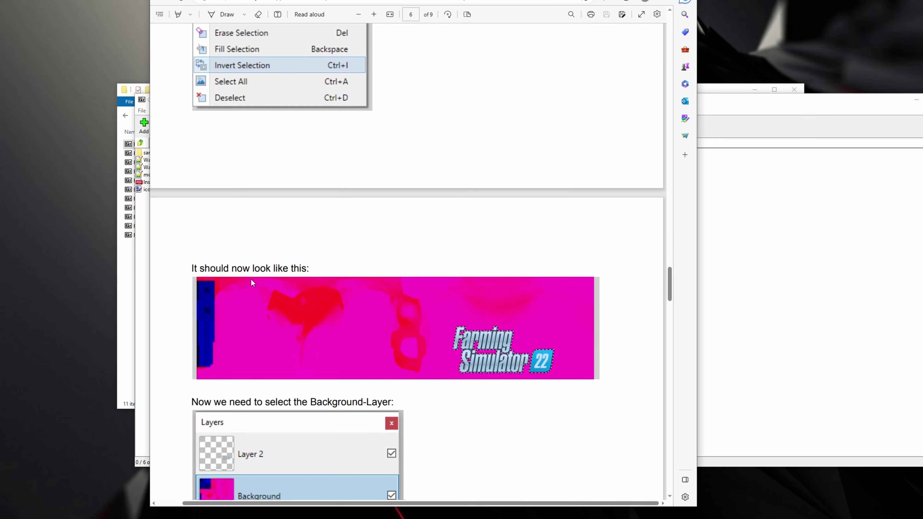
{"action": "scroll", "coordinate": [252, 283], "scroll_direction": "down", "scroll_amount": 19}
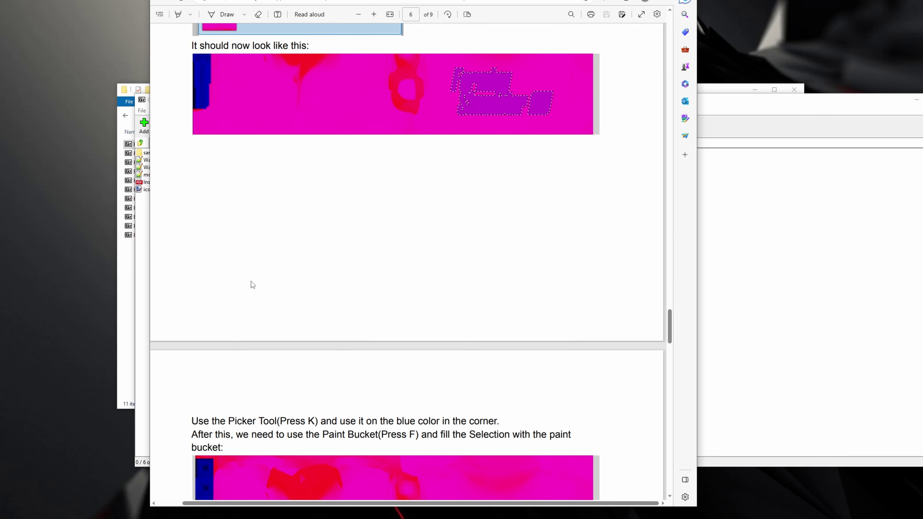
{"action": "scroll", "coordinate": [253, 279], "scroll_direction": "down", "scroll_amount": 17}
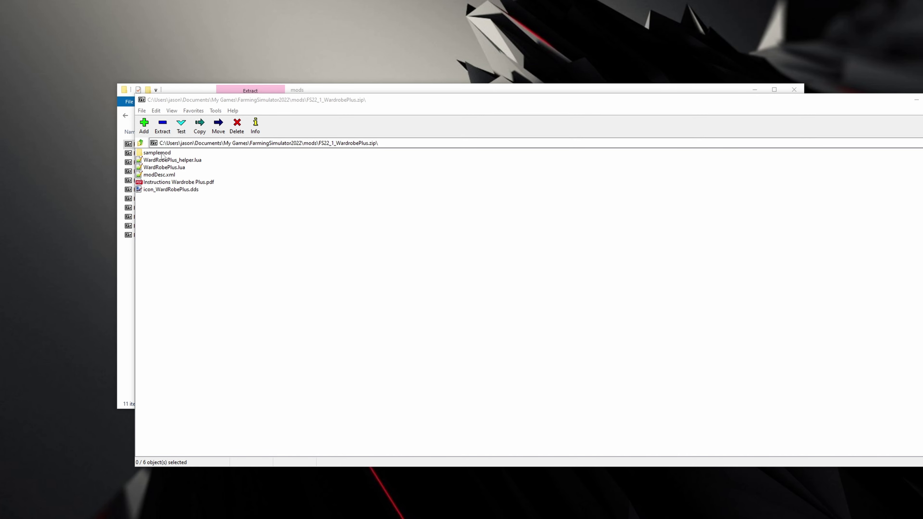
Step: From samplemod, use Copy To to place FS22_WardrobePlus_Basic.zip in the mods folder
{"action": "double_click", "coordinate": [162, 155]}
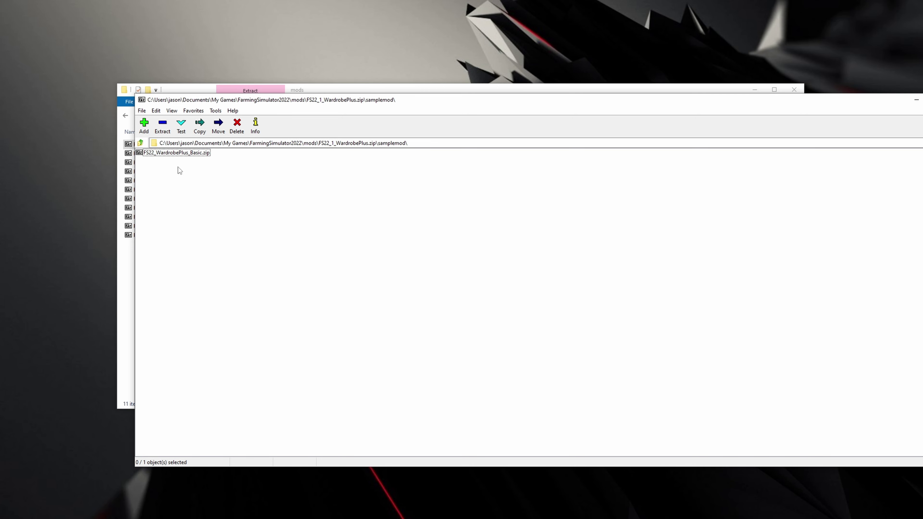
{"action": "left_click", "coordinate": [161, 156]}
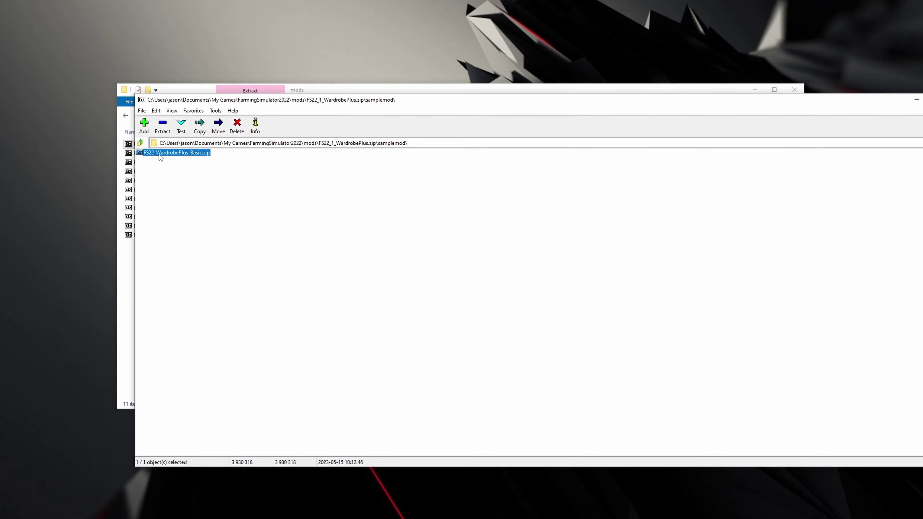
{"action": "right_click", "coordinate": [160, 156]}
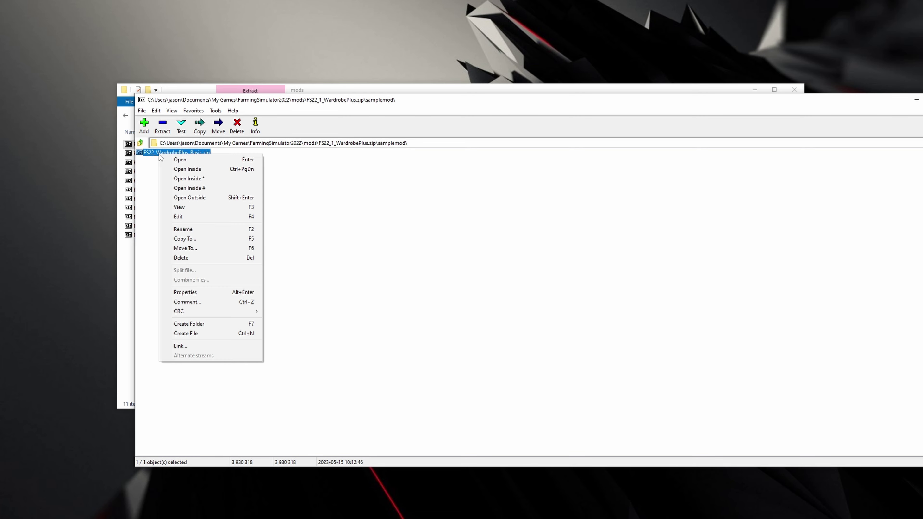
{"action": "left_click", "coordinate": [178, 239]}
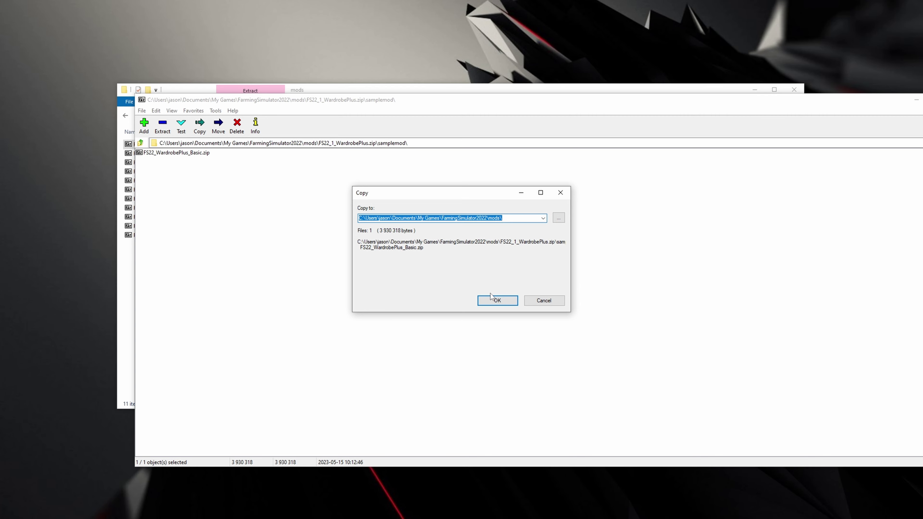
{"action": "left_click", "coordinate": [496, 301]}
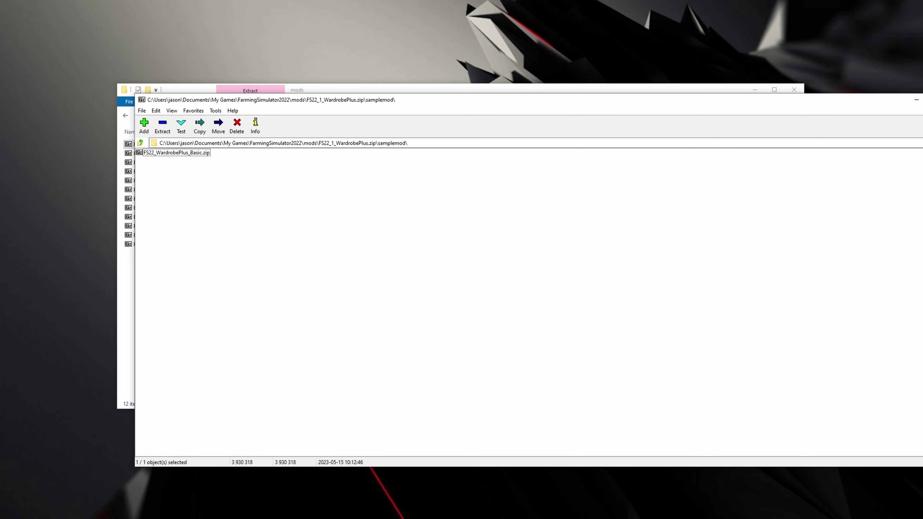
Step: Close 7-Zip and extract FS22_WardrobePlus_Basic.zip into its own FS22_WardrobePlus_Basic folder
{"action": "key", "text": "alt+F4"}
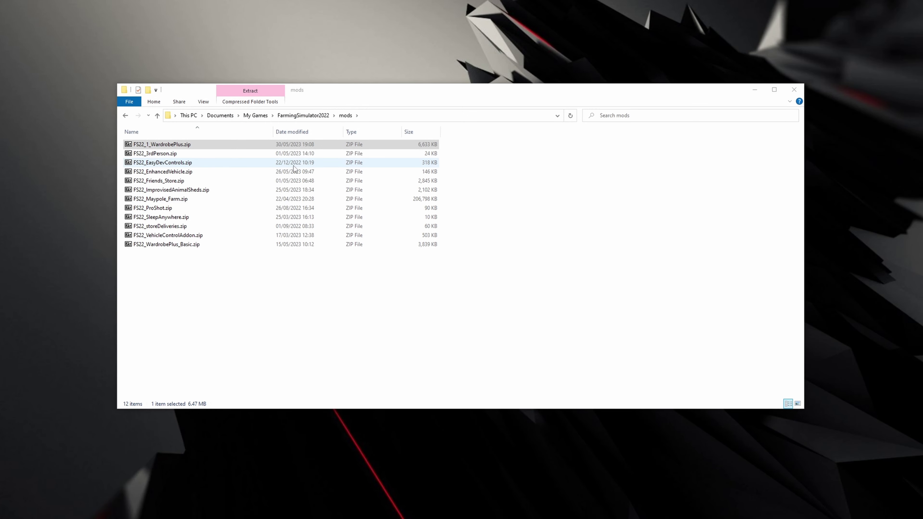
{"action": "left_click", "coordinate": [228, 279]}
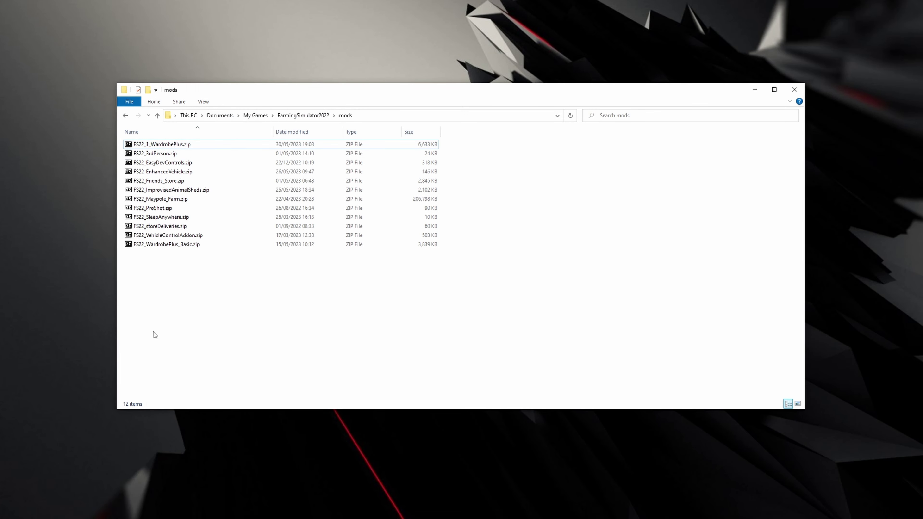
{"action": "left_click", "coordinate": [175, 247]}
{"action": "right_click", "coordinate": [176, 249]}
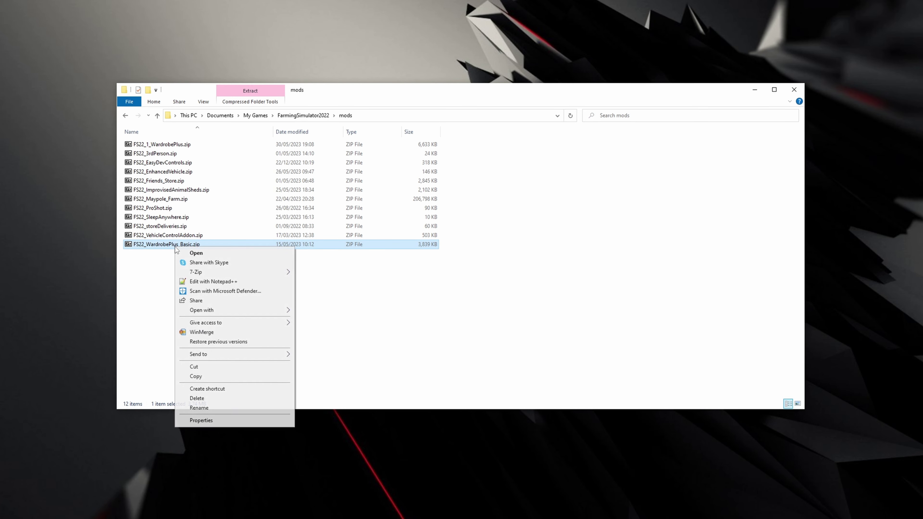
{"action": "mouse_move", "coordinate": [222, 273]}
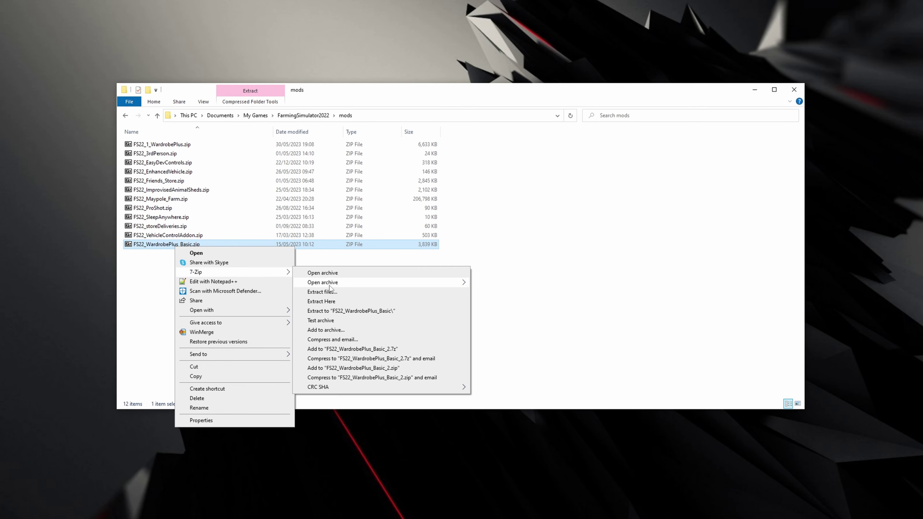
{"action": "left_click", "coordinate": [348, 311]}
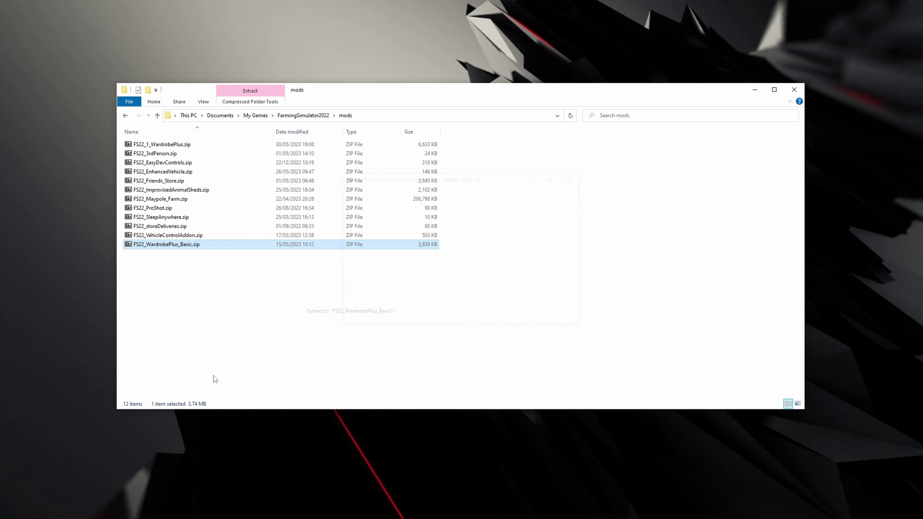
Step: Select the leftover sample zip and recheck the samplemod folder in the original archive
{"action": "left_click", "coordinate": [219, 323]}
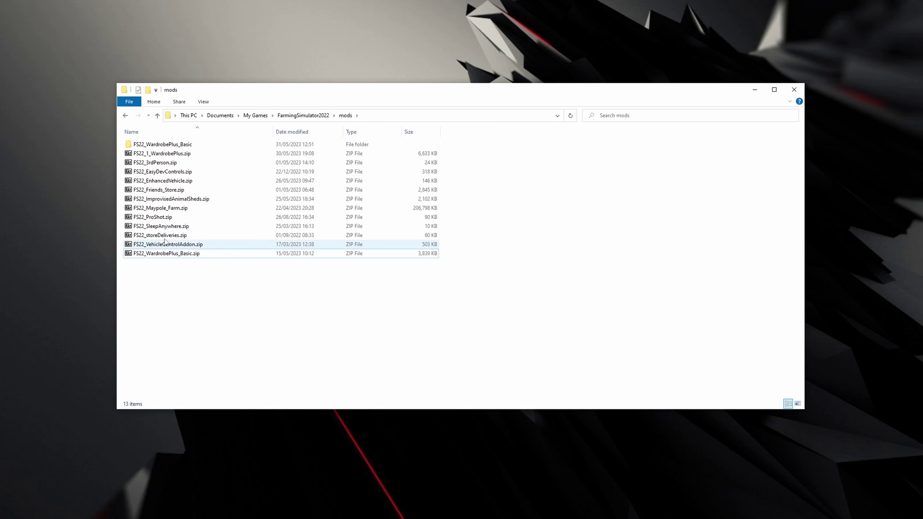
{"action": "left_click", "coordinate": [152, 256]}
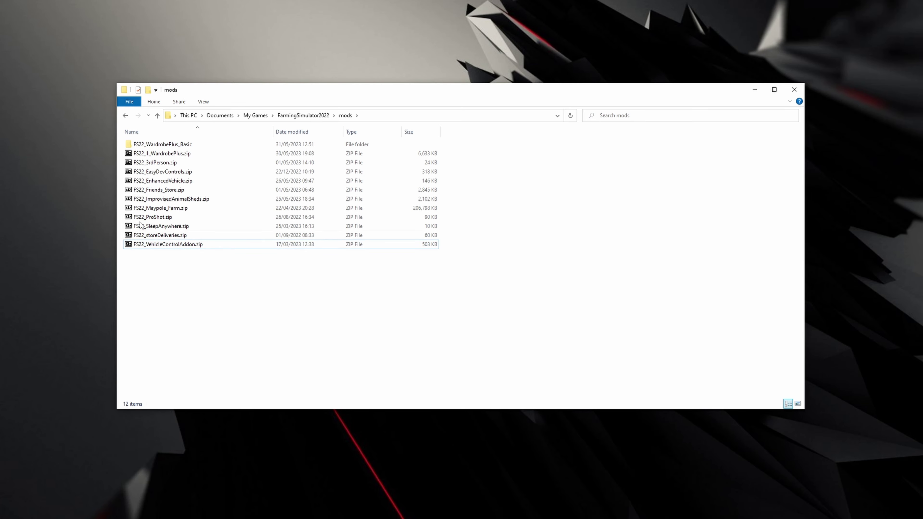
{"action": "double_click", "coordinate": [157, 153]}
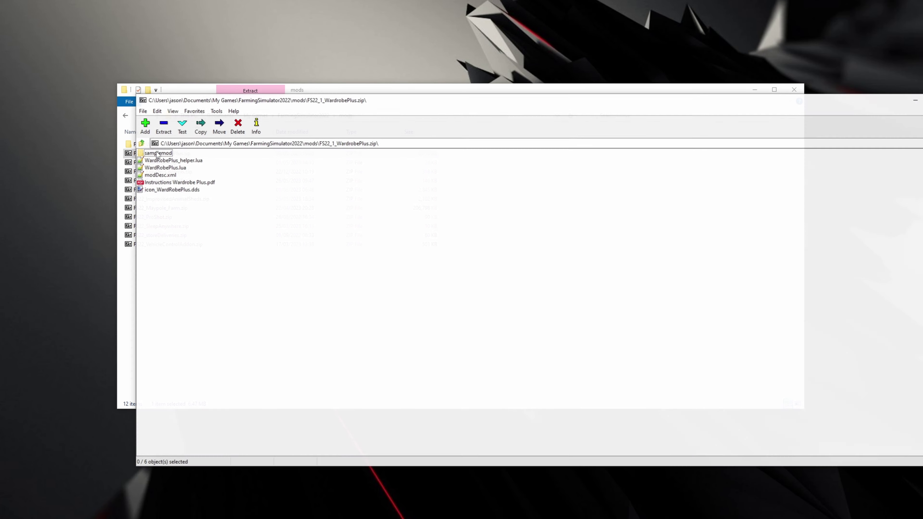
{"action": "double_click", "coordinate": [157, 153]}
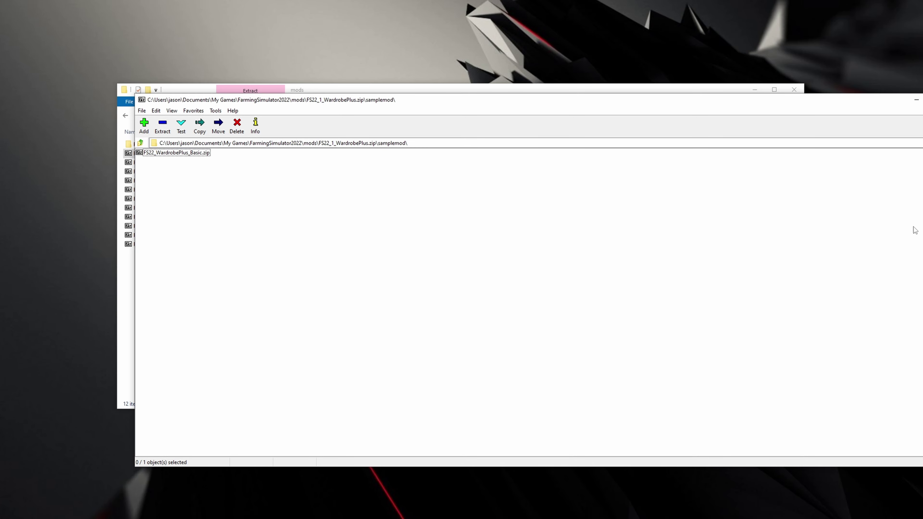
{"action": "key", "text": "alt+F4"}
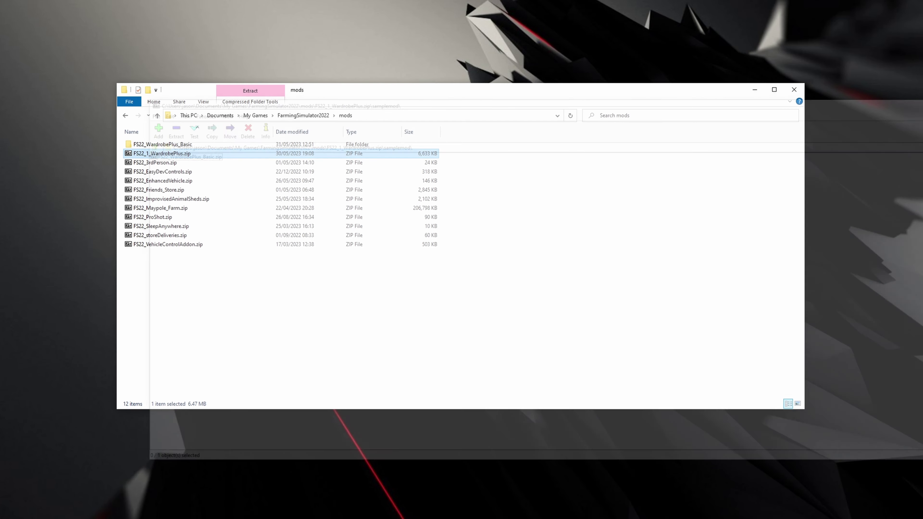
Step: Open the extracted FS22_WardrobePlus_Basic folder
{"action": "double_click", "coordinate": [174, 145]}
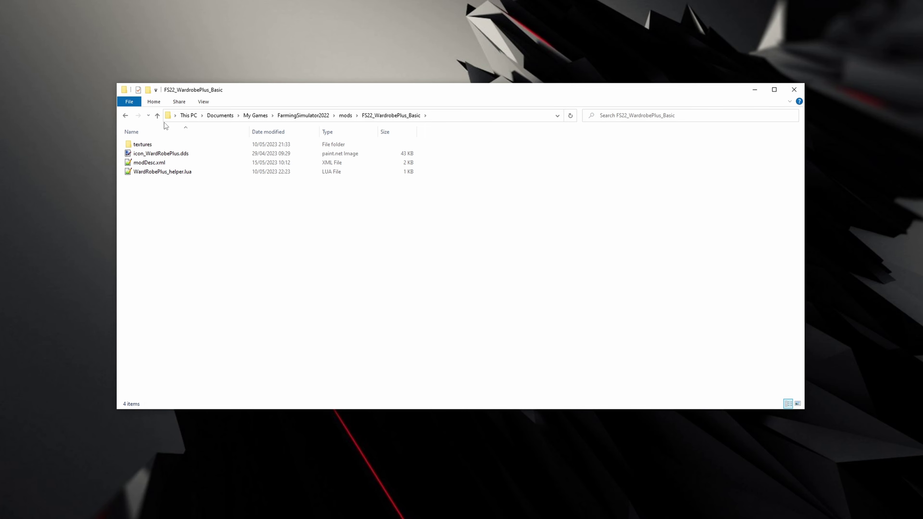
{"action": "left_click", "coordinate": [346, 115]}
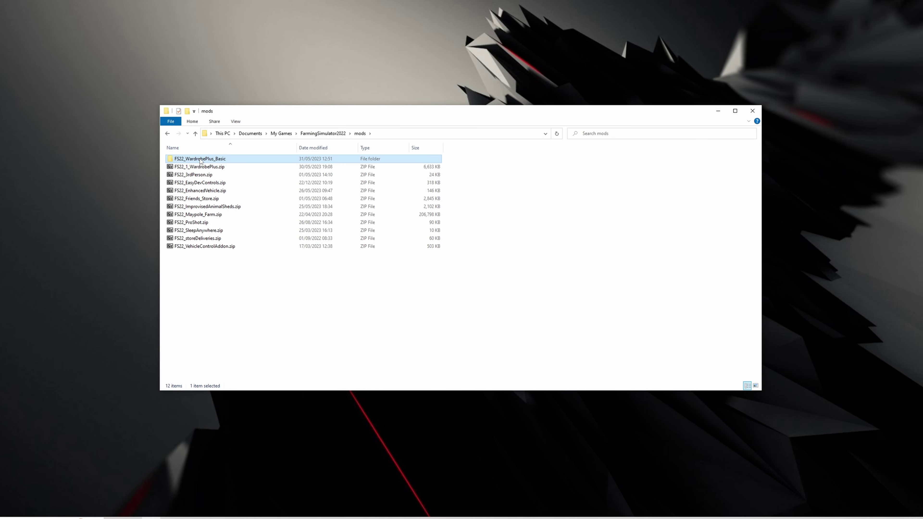
{"action": "double_click", "coordinate": [201, 161]}
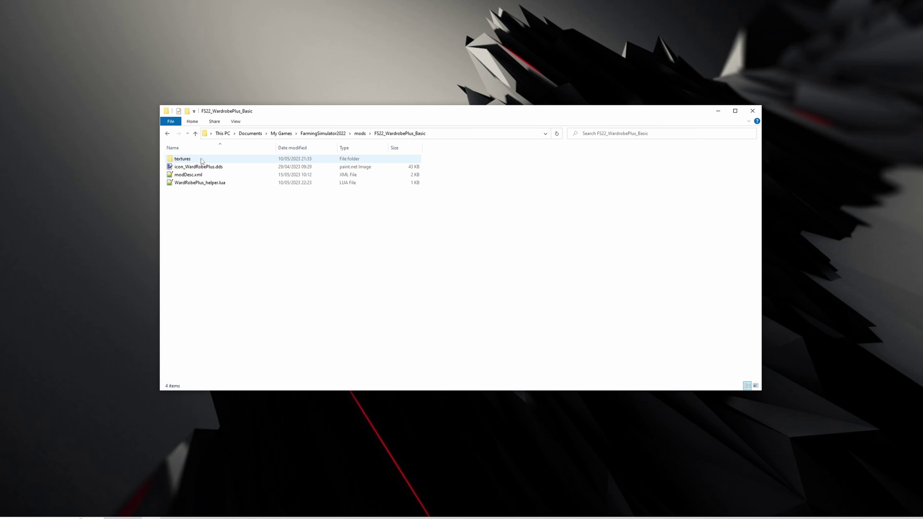
Step: Open modDesc.xml and close the placeables, dsc180 and missionVehicles tabs in Notepad++
{"action": "double_click", "coordinate": [193, 175]}
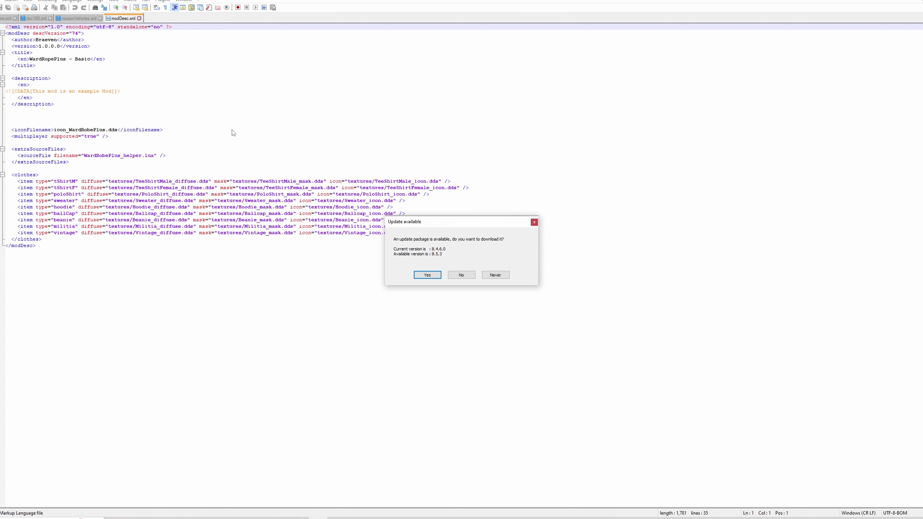
{"action": "left_click", "coordinate": [459, 278]}
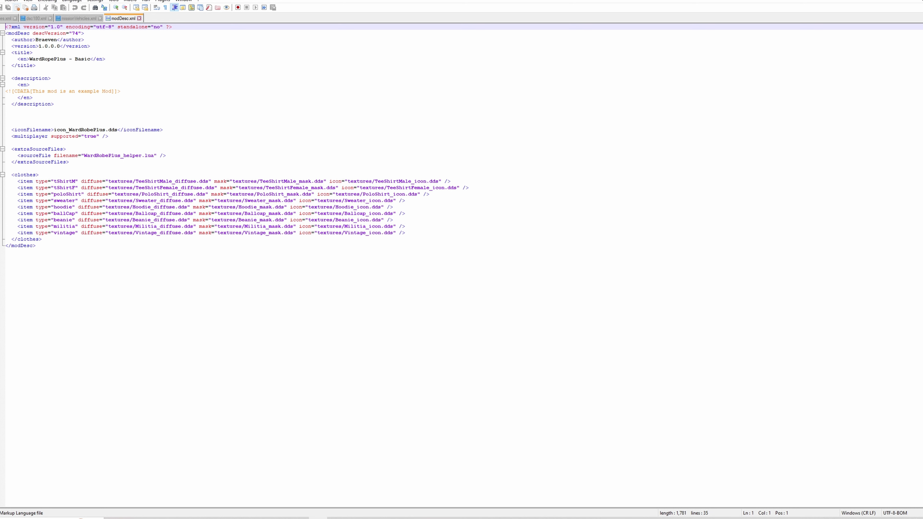
{"action": "left_click", "coordinate": [15, 18]}
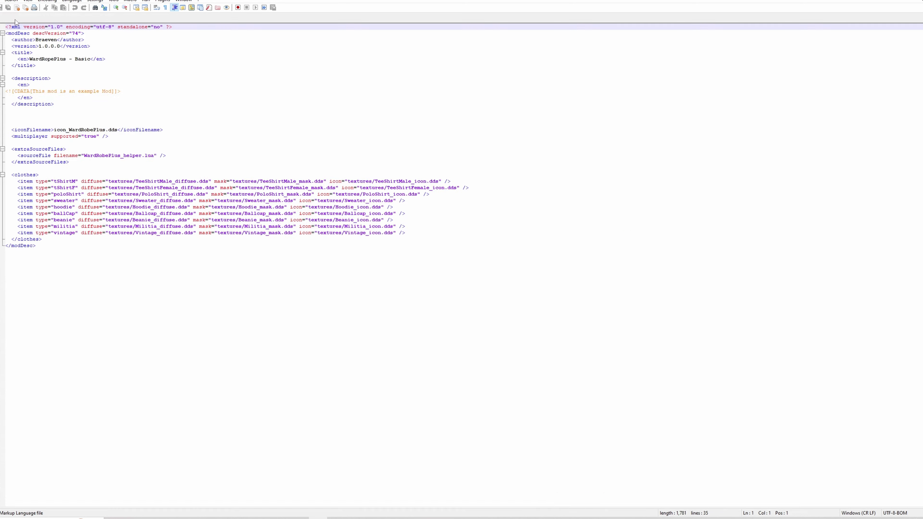
{"action": "left_click", "coordinate": [9, 19]}
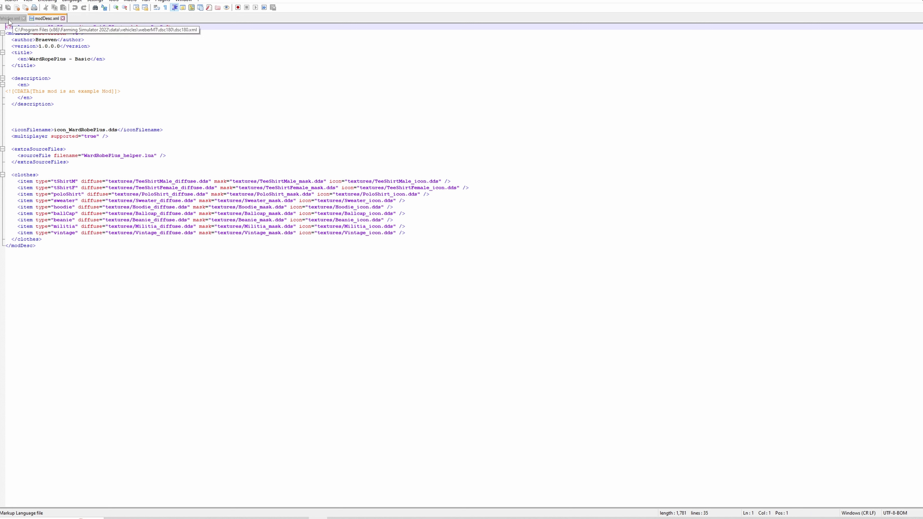
{"action": "left_click", "coordinate": [23, 18]}
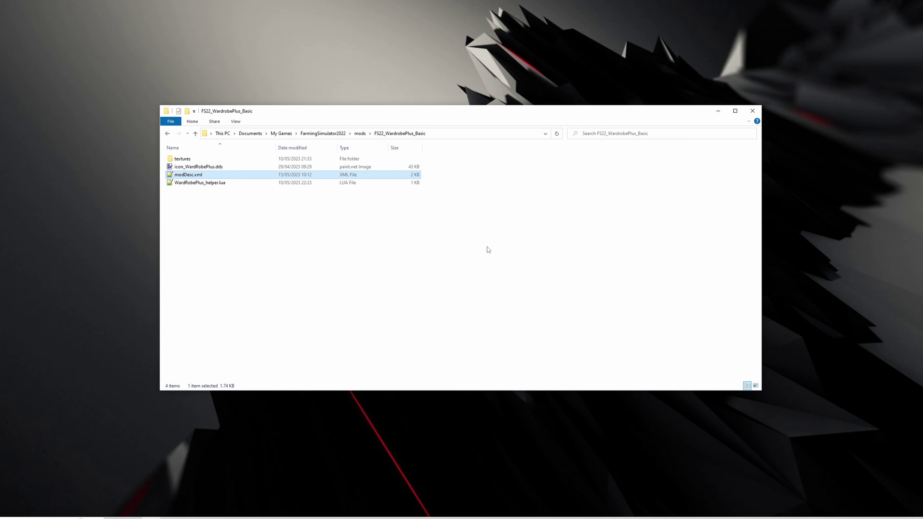
{"action": "left_click", "coordinate": [280, 232]}
Step: Open the TeeShirtMale diffuse, icon and mask .dds textures in paint.net
{"action": "double_click", "coordinate": [186, 160]}
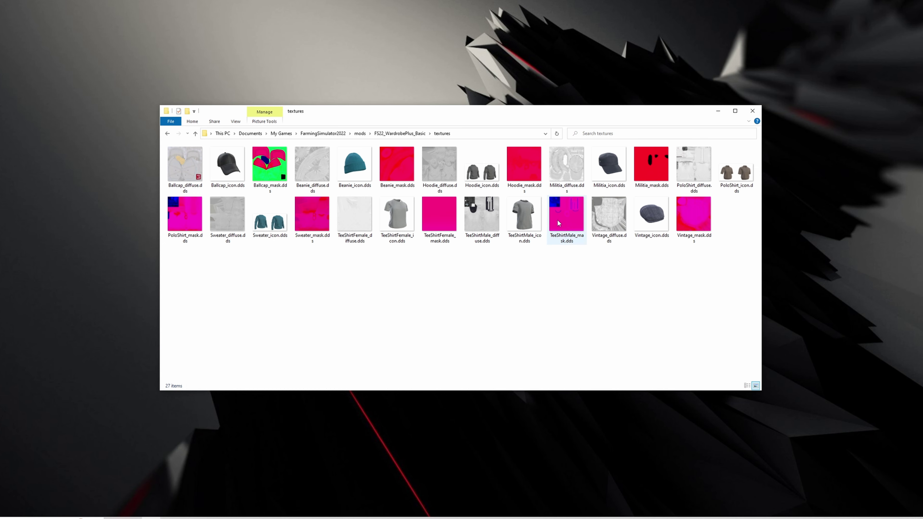
{"action": "left_click", "coordinate": [485, 223]}
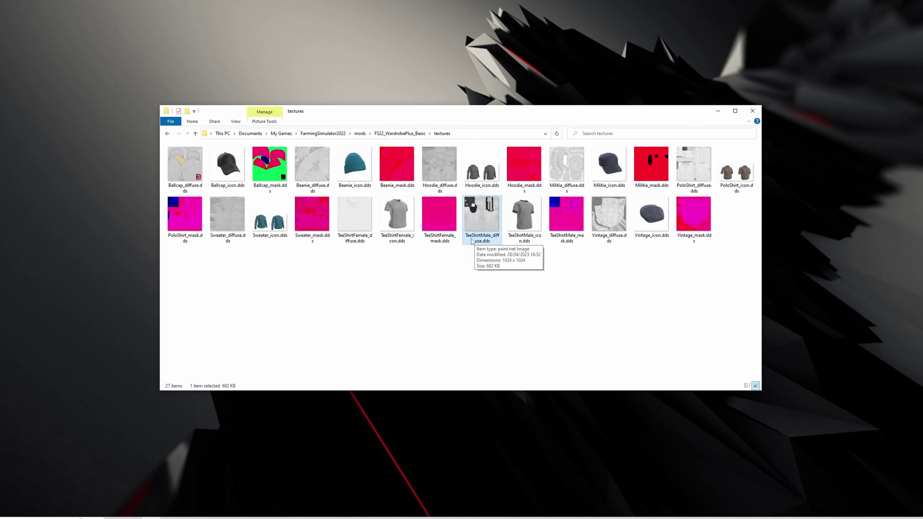
{"action": "left_click", "coordinate": [518, 228], "text": "ctrl"}
{"action": "left_click", "coordinate": [574, 220], "text": "ctrl"}
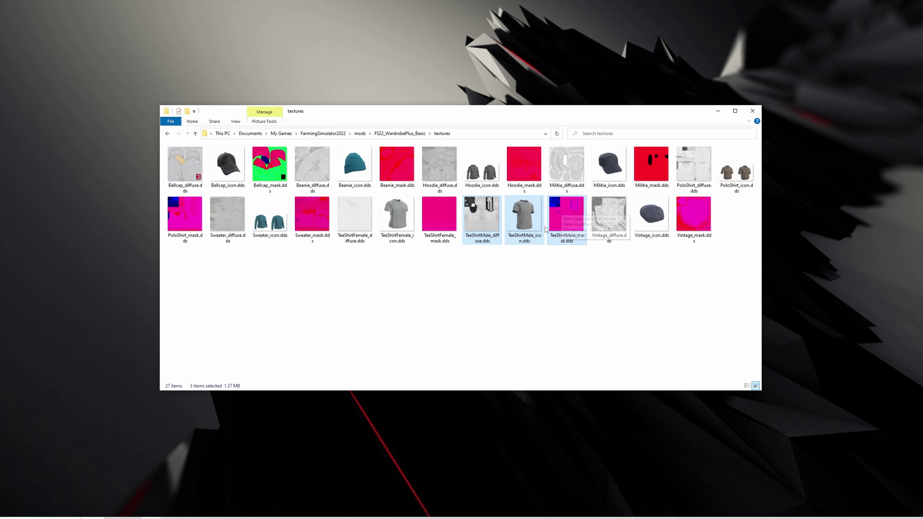
{"action": "right_click", "coordinate": [535, 227]}
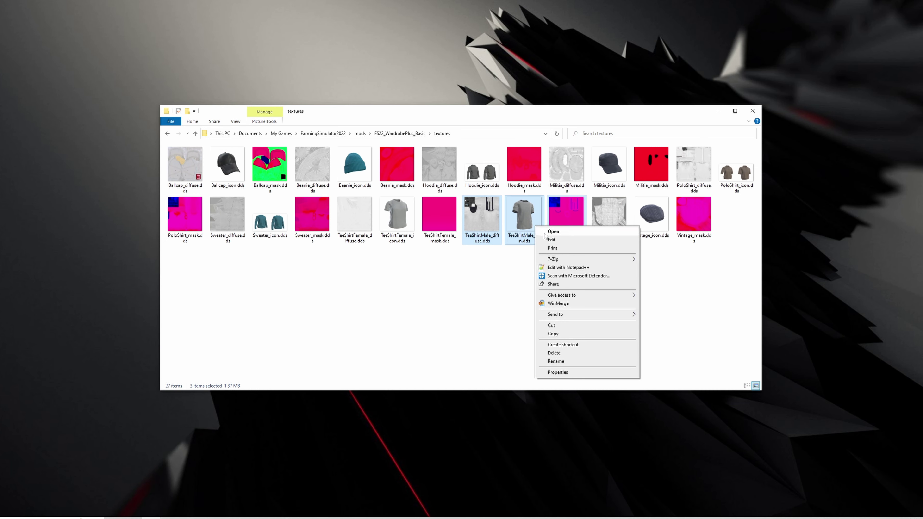
{"action": "left_click", "coordinate": [544, 233]}
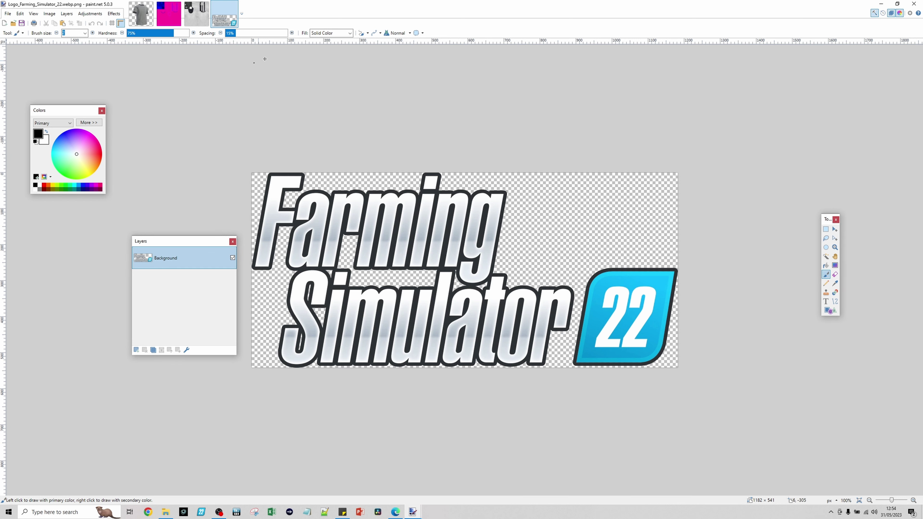
Step: Preview TeeShirtMale_diffuse.dds, then go back to the Farming Simulator 22 logo image
{"action": "left_click", "coordinate": [195, 19]}
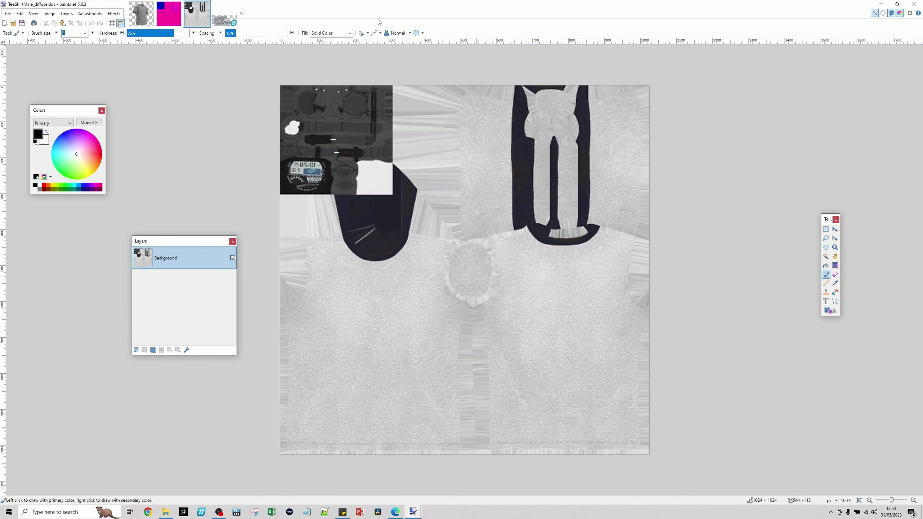
{"action": "left_click", "coordinate": [224, 19]}
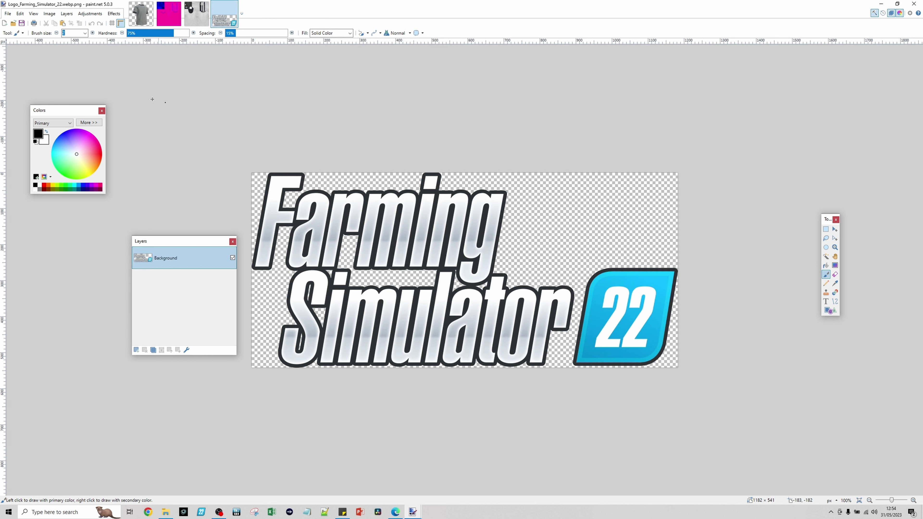
Step: Enter a 500-pixel width in Image > Resize, keeping aspect ratio for 500 × 229
{"action": "left_click", "coordinate": [49, 14]}
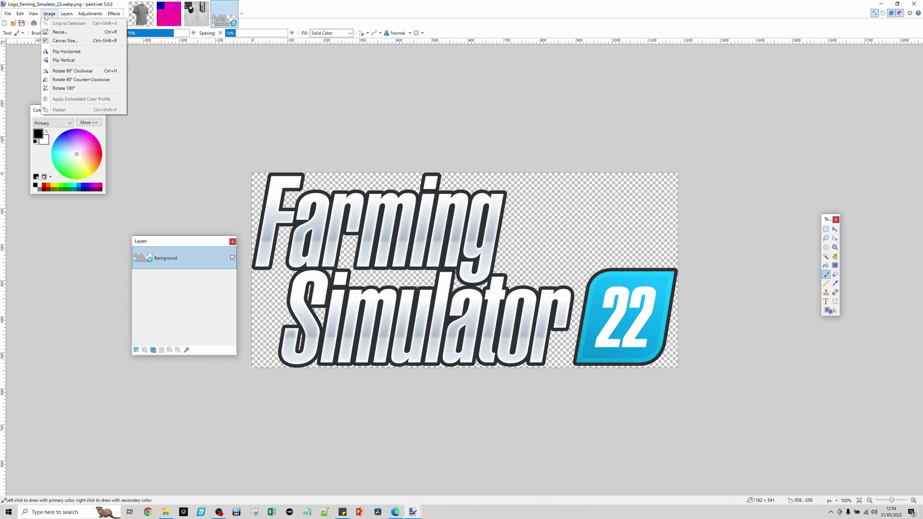
{"action": "left_click", "coordinate": [59, 32]}
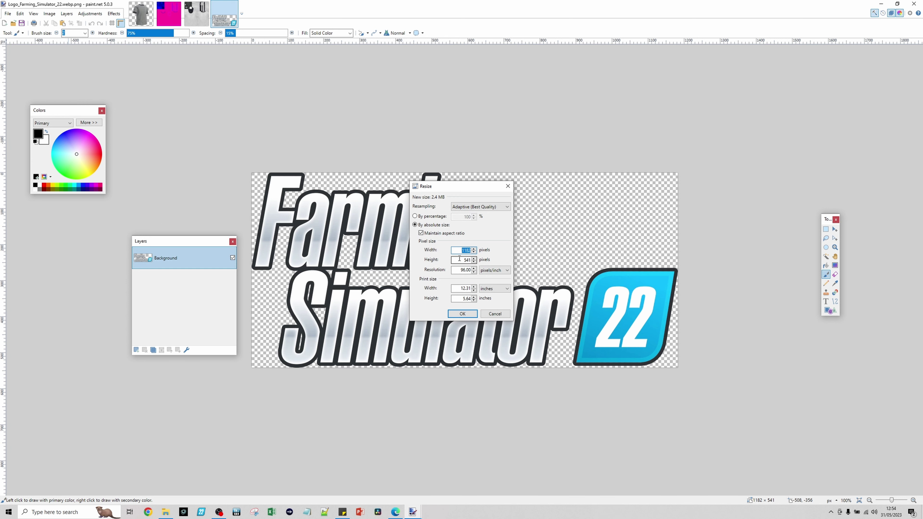
{"action": "type", "text": "500"}
Step: Apply the 500 × 229 resize, copy the logo, and switch to TeeShirtMale_diffuse.dds
{"action": "key", "text": "Return"}
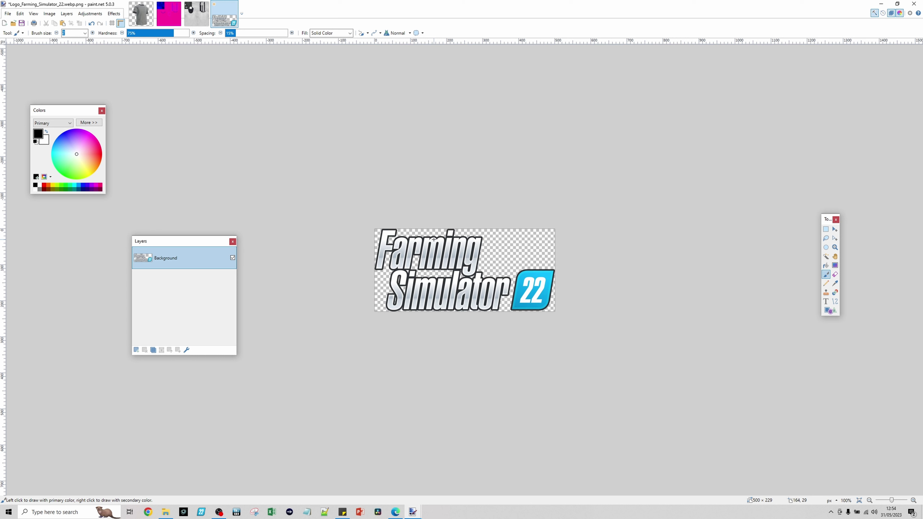
{"action": "left_click", "coordinate": [20, 14]}
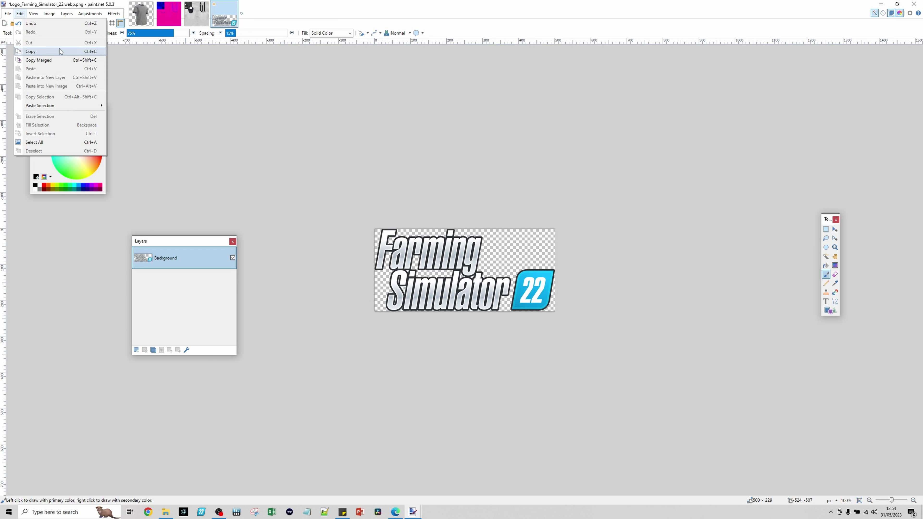
{"action": "left_click", "coordinate": [87, 52]}
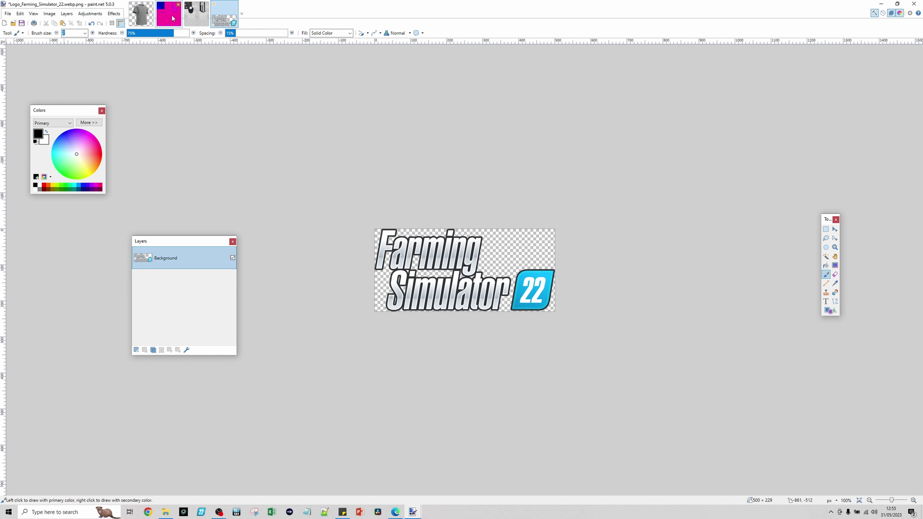
{"action": "left_click", "coordinate": [189, 19]}
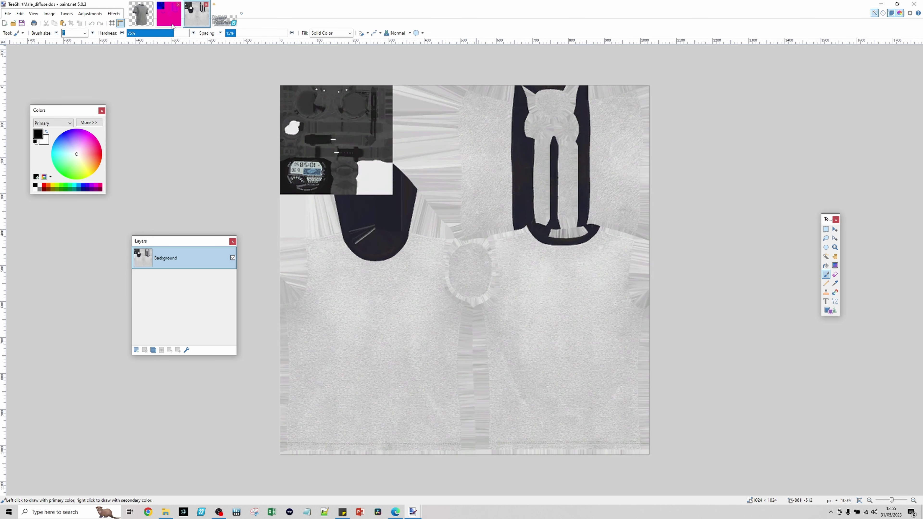
{"action": "left_click", "coordinate": [20, 14]}
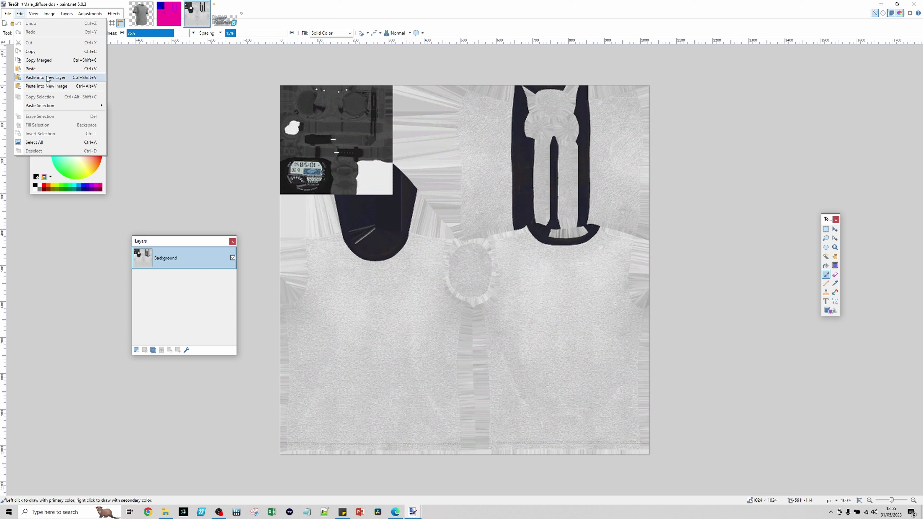
Step: Paste the logo into a new layer on the left chest and shrink it to about 324 × 156
{"action": "left_click", "coordinate": [47, 79]}
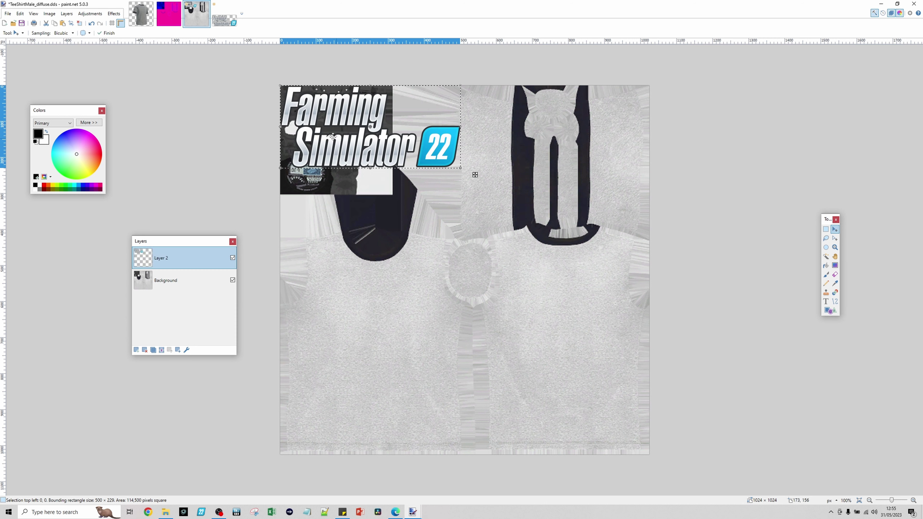
{"action": "left_click_drag", "start_coordinate": [473, 175], "coordinate": [441, 358]}
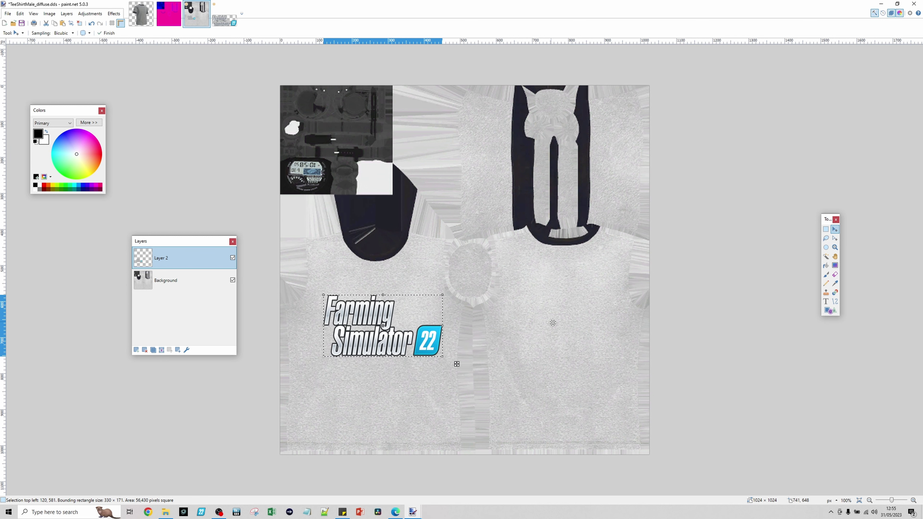
{"action": "mouse_move", "coordinate": [378, 335]}
{"action": "left_mouse_down"}
{"action": "mouse_move", "coordinate": [363, 339]}
{"action": "mouse_move", "coordinate": [545, 318]}
{"action": "mouse_move", "coordinate": [374, 341]}
{"action": "left_mouse_up"}
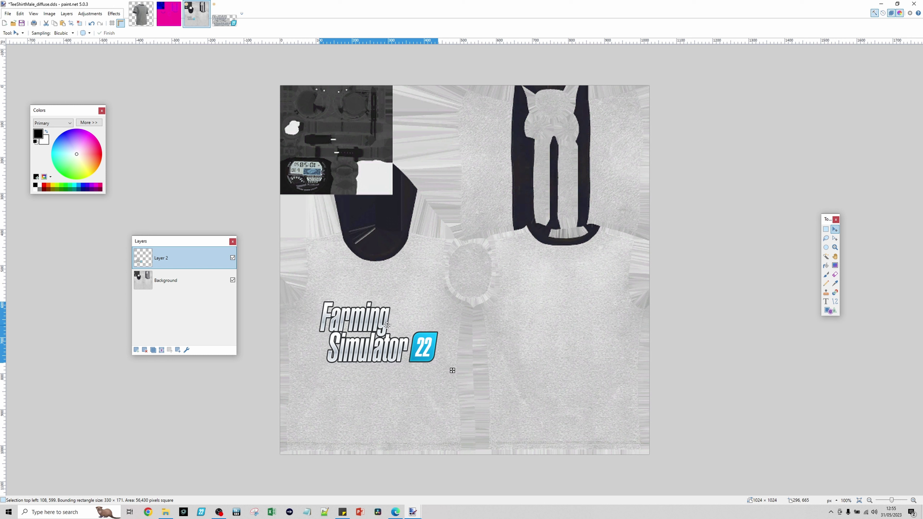
{"action": "mouse_move", "coordinate": [386, 330]}
{"action": "left_mouse_down"}
{"action": "mouse_move", "coordinate": [398, 311]}
{"action": "mouse_move", "coordinate": [389, 323]}
{"action": "left_mouse_up"}
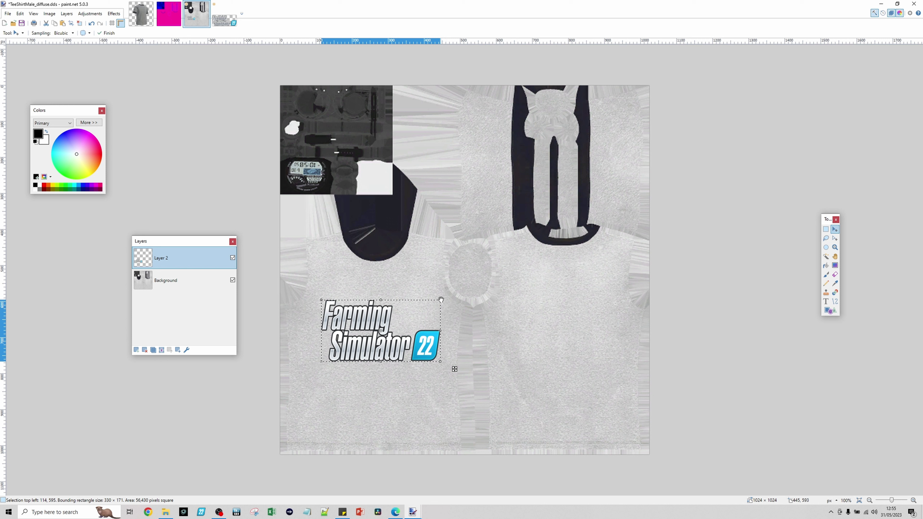
{"action": "left_click_drag", "start_coordinate": [441, 300], "coordinate": [438, 305]}
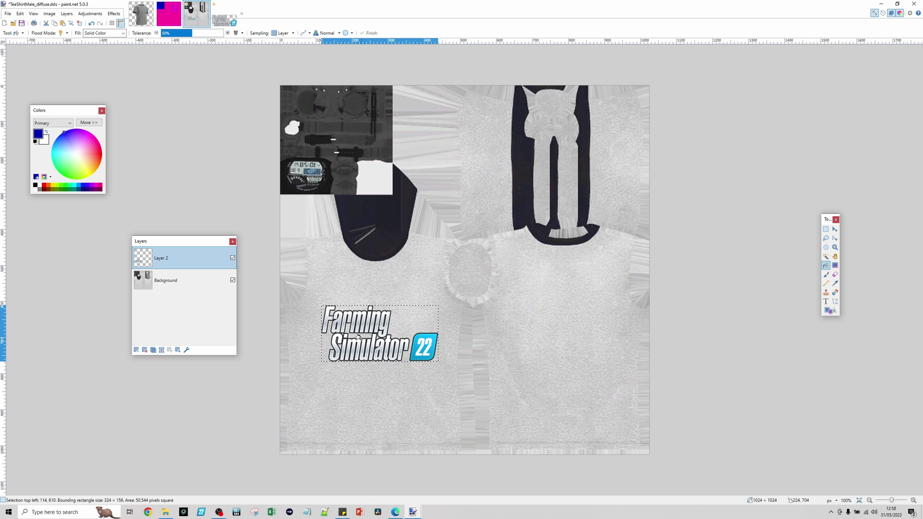
Step: Copy the positioned logo and paste it as new Layer 2 on TeeShirtMale_mask.dds
{"action": "left_click", "coordinate": [20, 13]}
{"action": "left_click", "coordinate": [48, 45]}
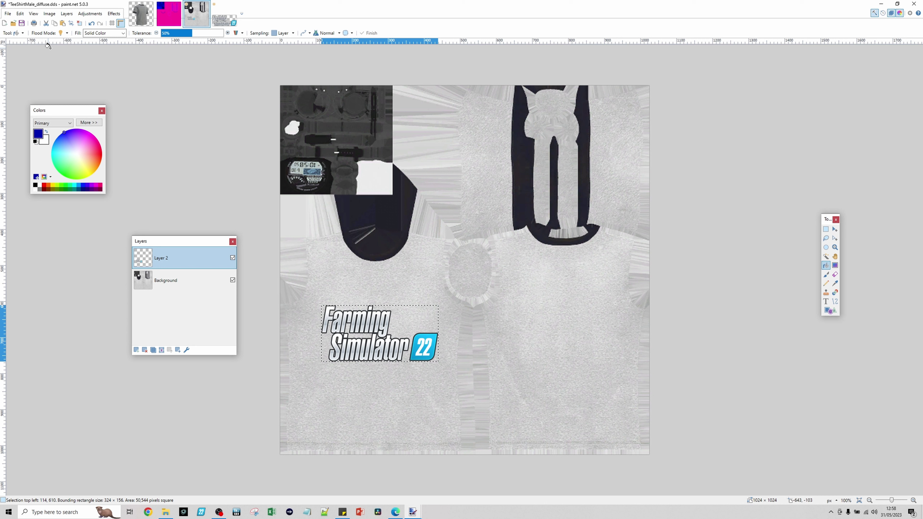
{"action": "left_click", "coordinate": [169, 15]}
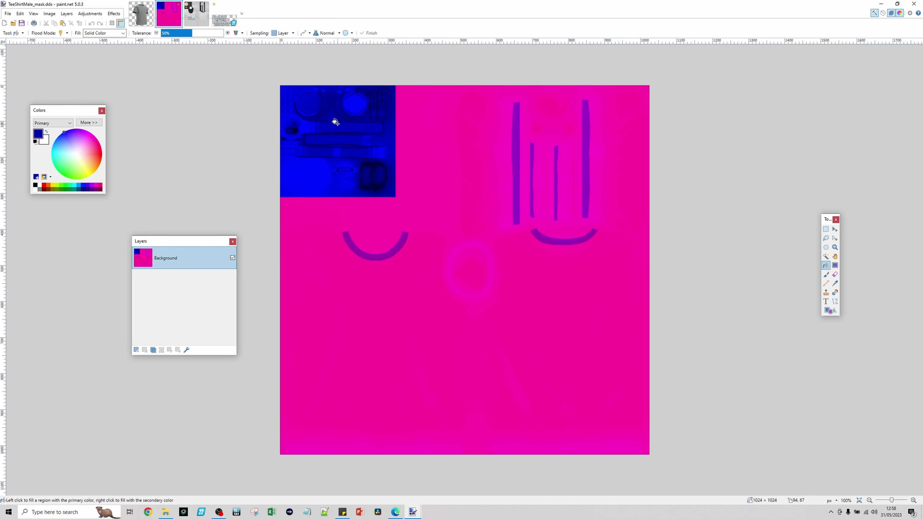
{"action": "left_click", "coordinate": [19, 13]}
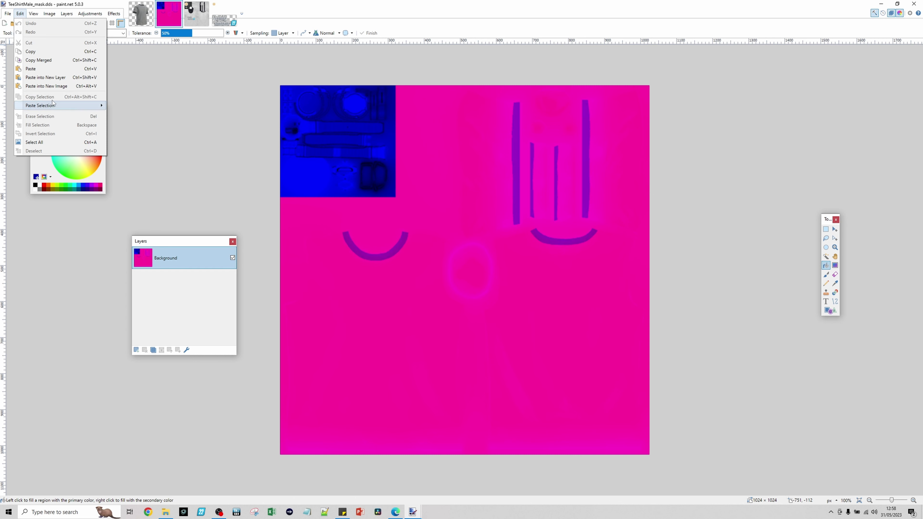
{"action": "left_click", "coordinate": [49, 79]}
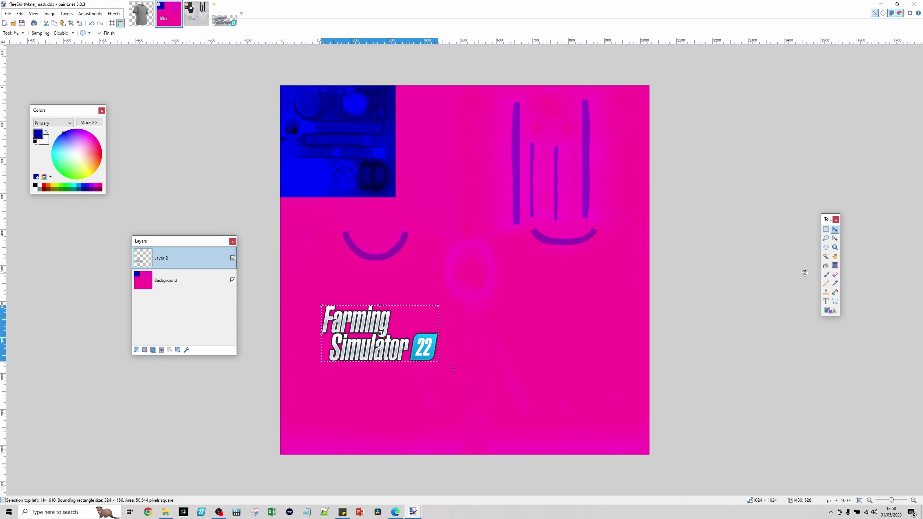
Step: Magic-wand select the Farming lettering at 71% tolerance and add the blue 22 badge
{"action": "left_click", "coordinate": [826, 256]}
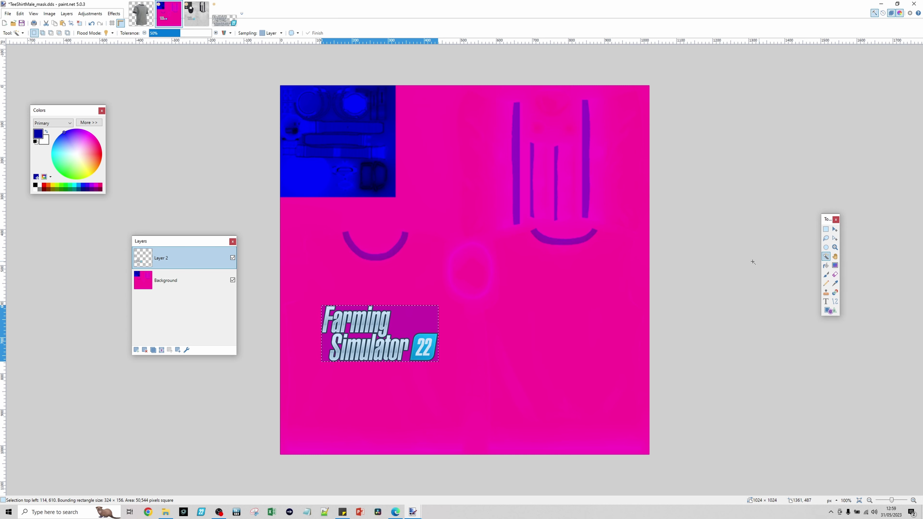
{"action": "left_click", "coordinate": [364, 323]}
{"action": "scroll", "coordinate": [341, 315], "scroll_direction": "up", "scroll_amount": 1}
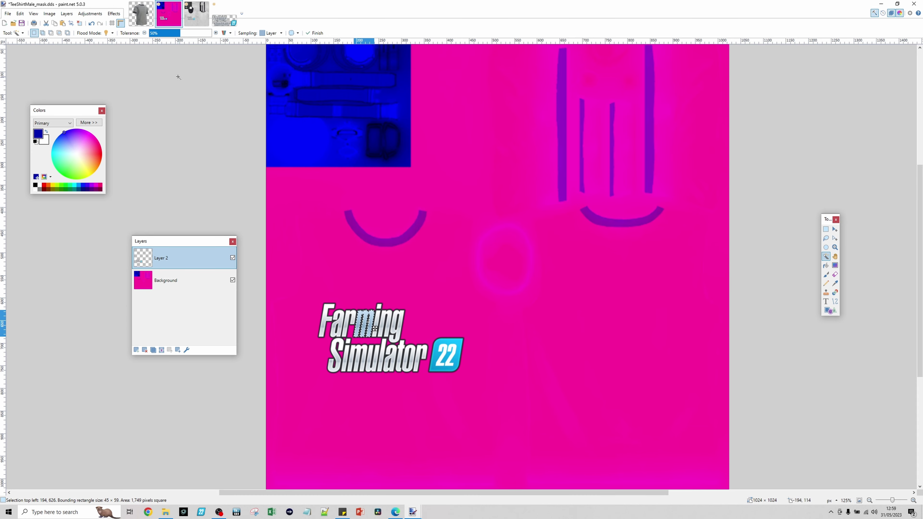
{"action": "left_click_drag", "start_coordinate": [181, 35], "coordinate": [195, 37]}
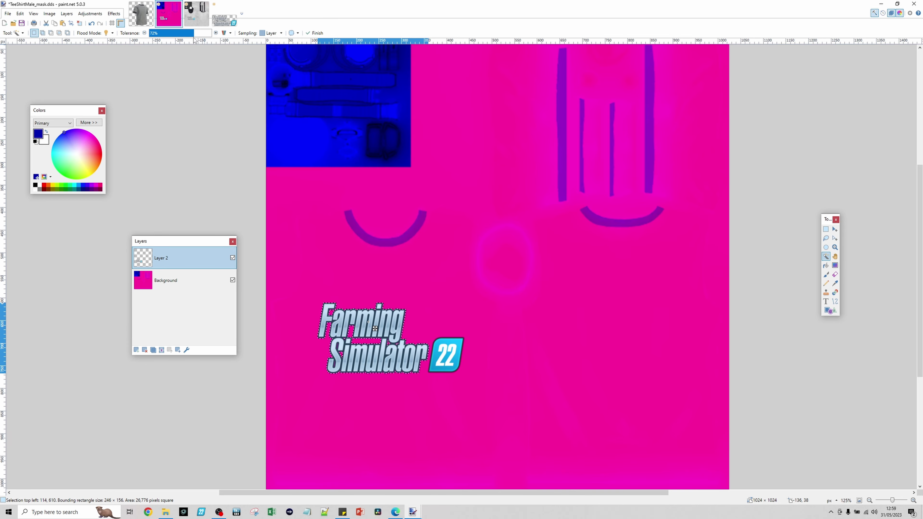
{"action": "mouse_move", "coordinate": [194, 40]}
{"action": "left_mouse_down"}
{"action": "mouse_move", "coordinate": [169, 40]}
{"action": "mouse_move", "coordinate": [193, 38]}
{"action": "left_mouse_up"}
{"action": "left_click", "coordinate": [443, 340], "text": "ctrl"}
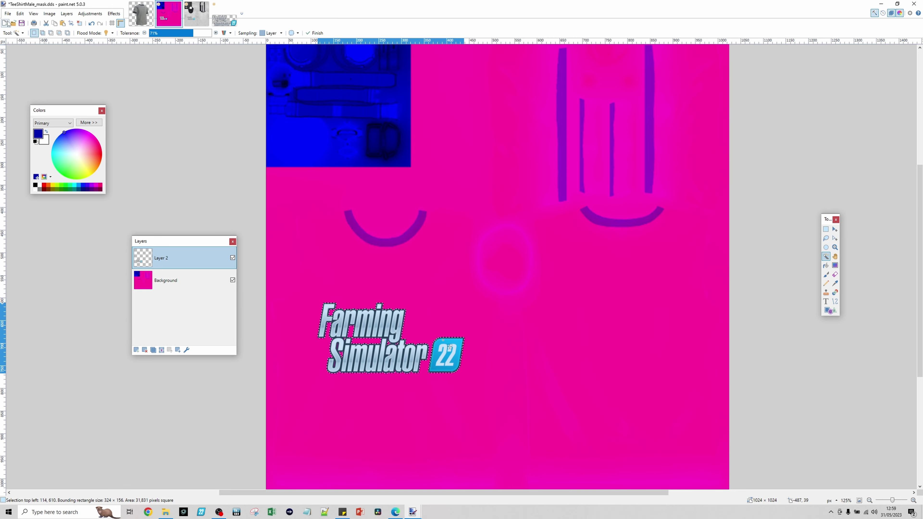
Step: Invert the selection, make the Background layer active, and hide Layer 2 with the logo
{"action": "left_click", "coordinate": [20, 13]}
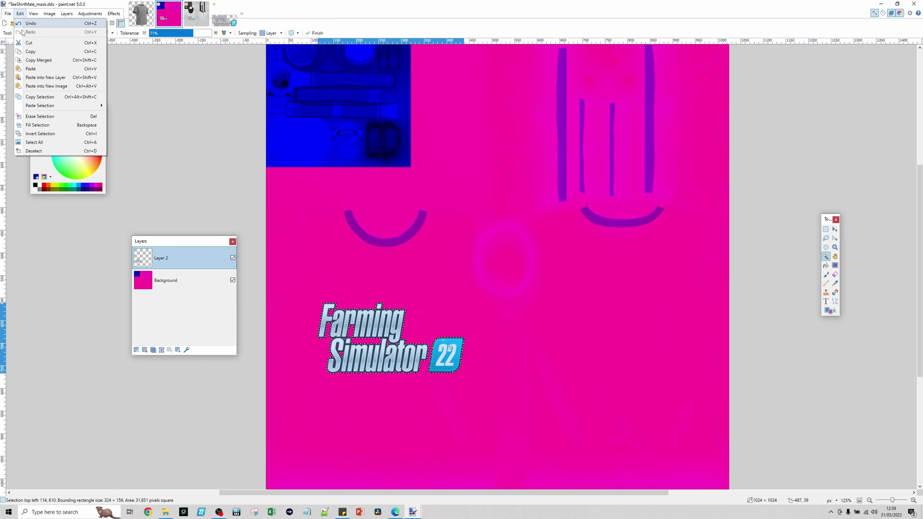
{"action": "left_click", "coordinate": [41, 133]}
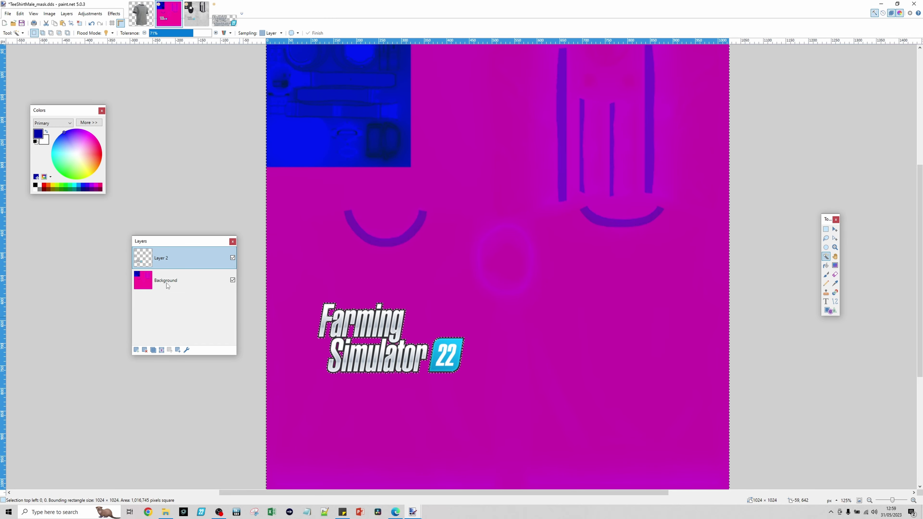
{"action": "mouse_move", "coordinate": [173, 242]}
{"action": "left_mouse_down"}
{"action": "mouse_move", "coordinate": [163, 242]}
{"action": "mouse_move", "coordinate": [171, 240]}
{"action": "left_mouse_up"}
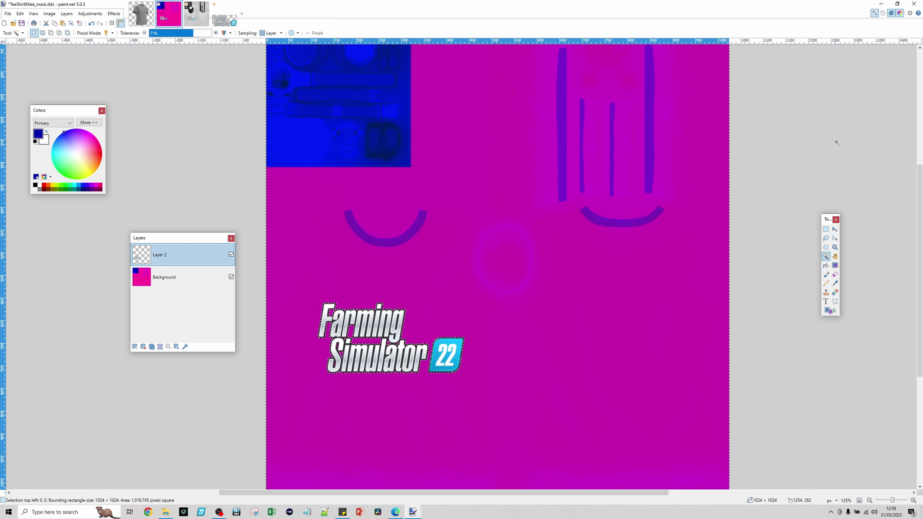
{"action": "left_click", "coordinate": [891, 14]}
{"action": "left_click", "coordinate": [891, 14]}
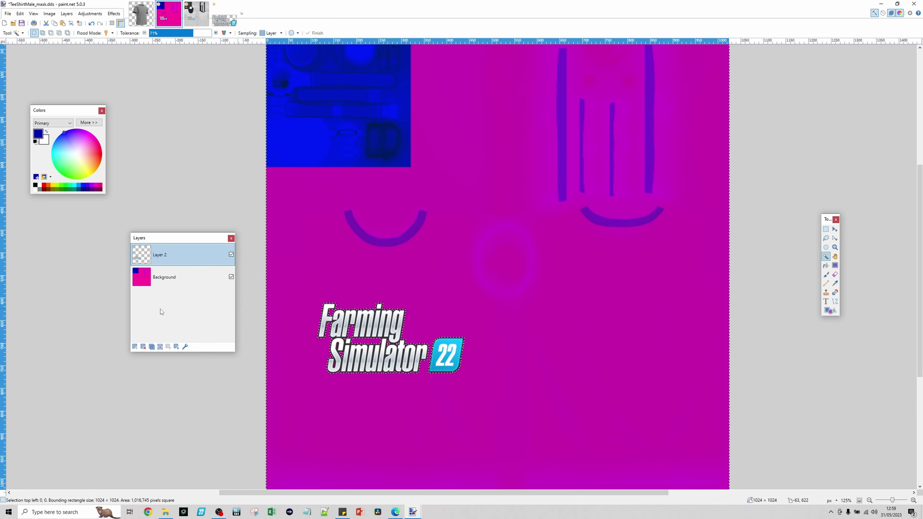
{"action": "left_click", "coordinate": [176, 283]}
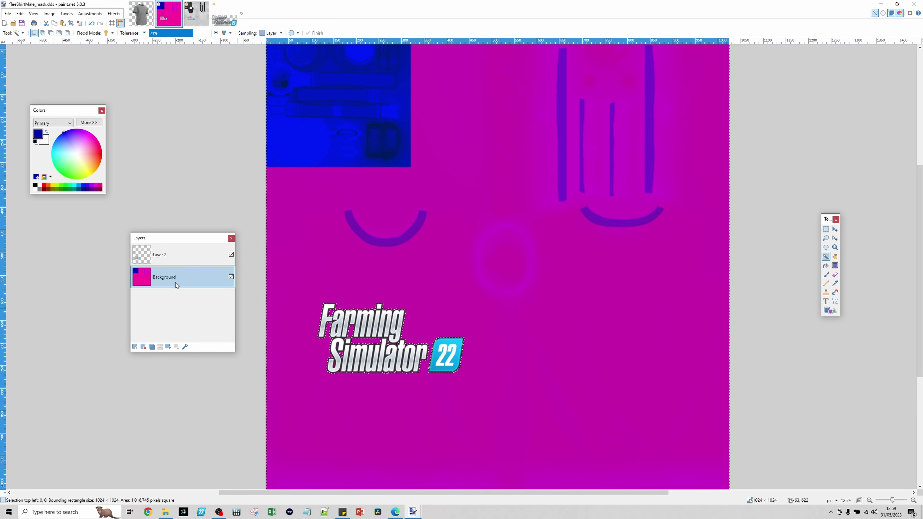
{"action": "left_click", "coordinate": [231, 255]}
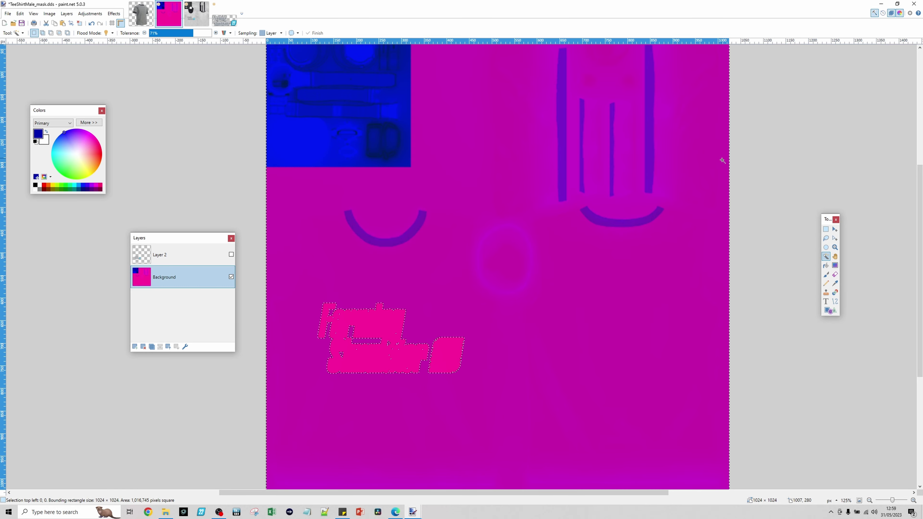
Step: Paint-bucket fill the logo lettering and 22 badge solid dark blue on the Background
{"action": "left_click", "coordinate": [835, 285]}
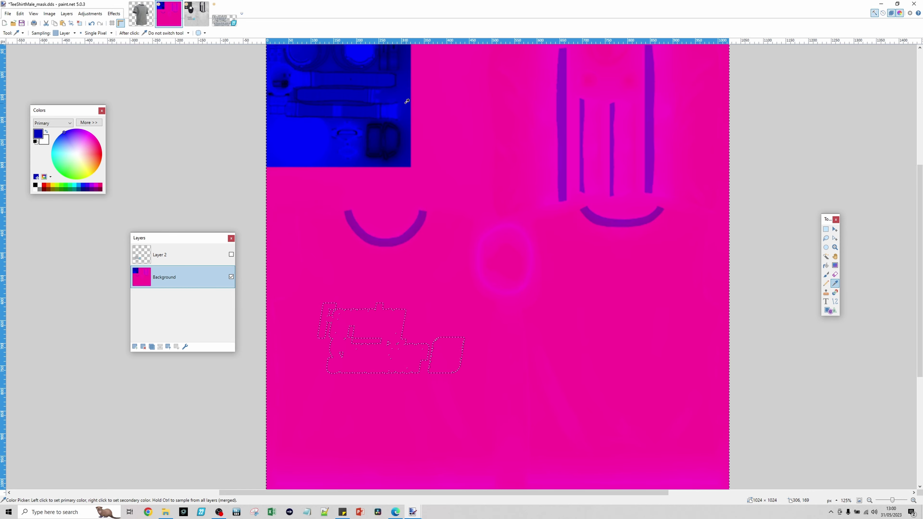
{"action": "left_click", "coordinate": [826, 266]}
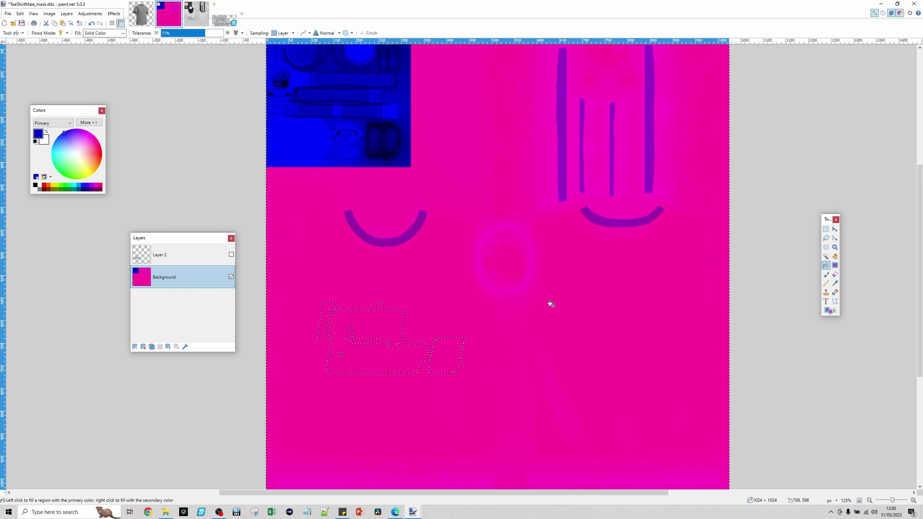
{"action": "left_click", "coordinate": [379, 319]}
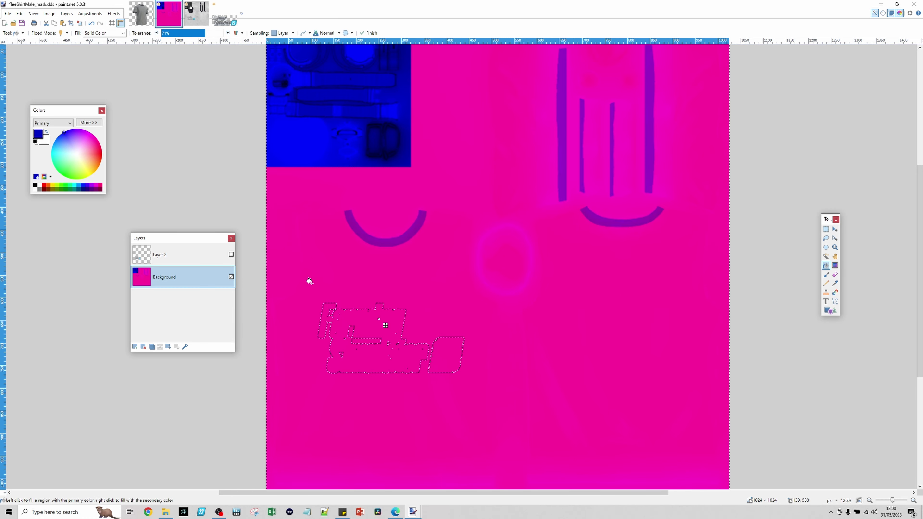
{"action": "left_click", "coordinate": [20, 13]}
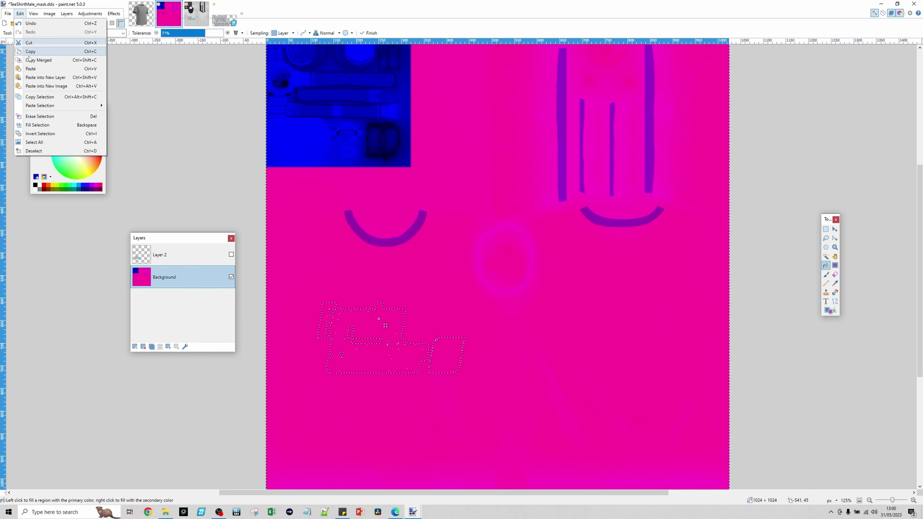
{"action": "left_click", "coordinate": [40, 133]}
{"action": "left_click", "coordinate": [360, 316]}
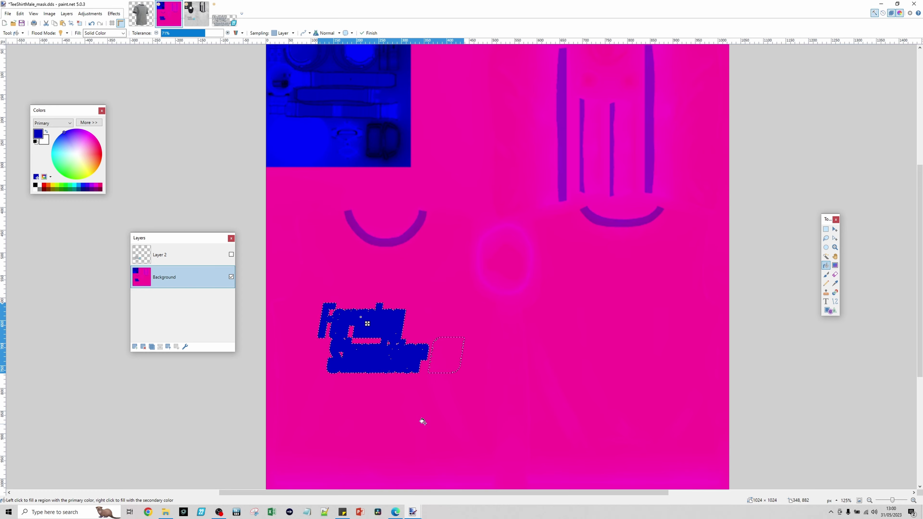
{"action": "left_click", "coordinate": [444, 351]}
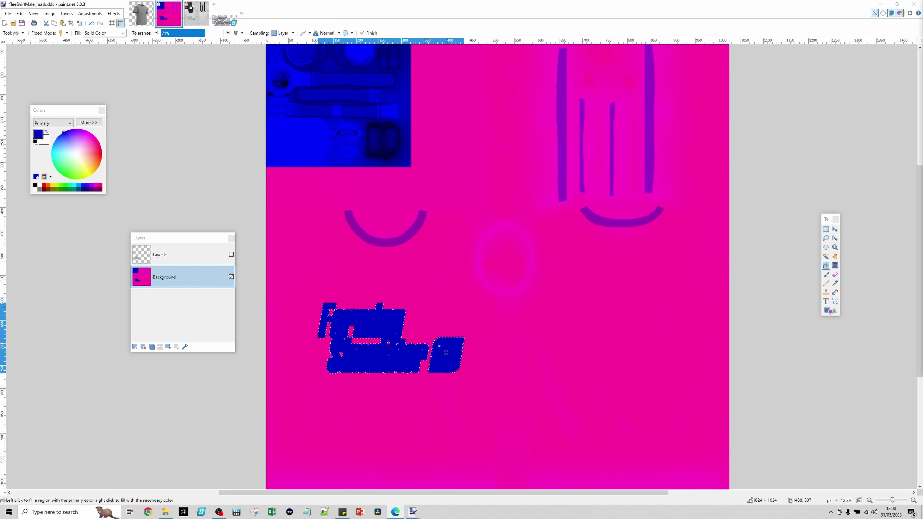
Step: Save the mask over TeeShirtMale_mask.dds as a flattened BC1 DDS with mip maps
{"action": "left_click", "coordinate": [8, 13]}
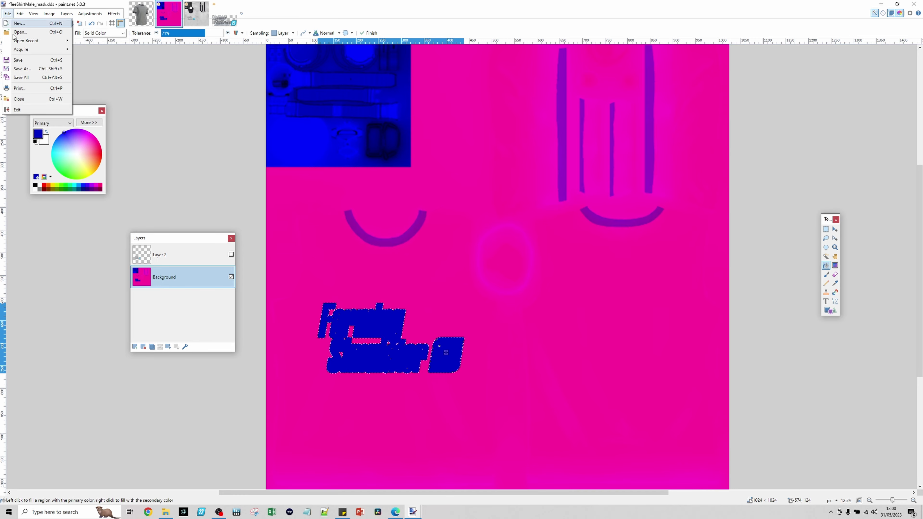
{"action": "left_click", "coordinate": [23, 69]}
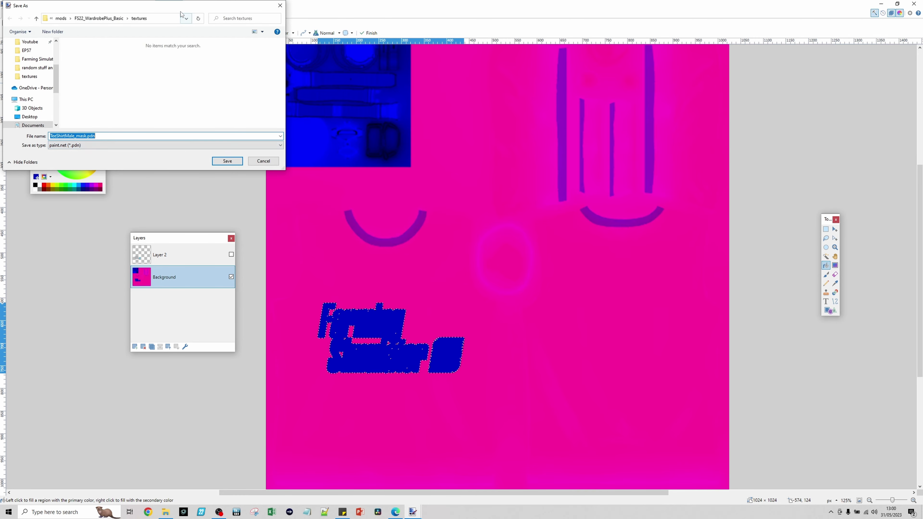
{"action": "left_click_drag", "start_coordinate": [182, 9], "coordinate": [530, 227]}
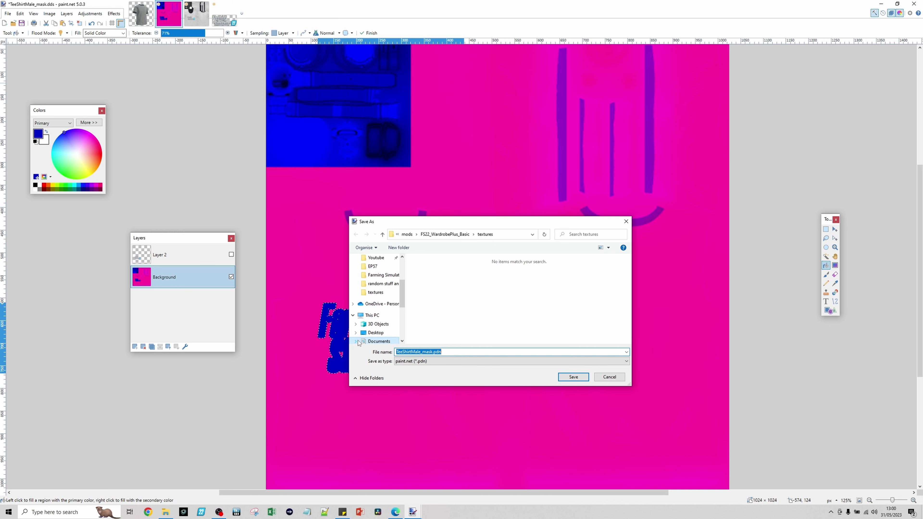
{"action": "left_click", "coordinate": [431, 362]}
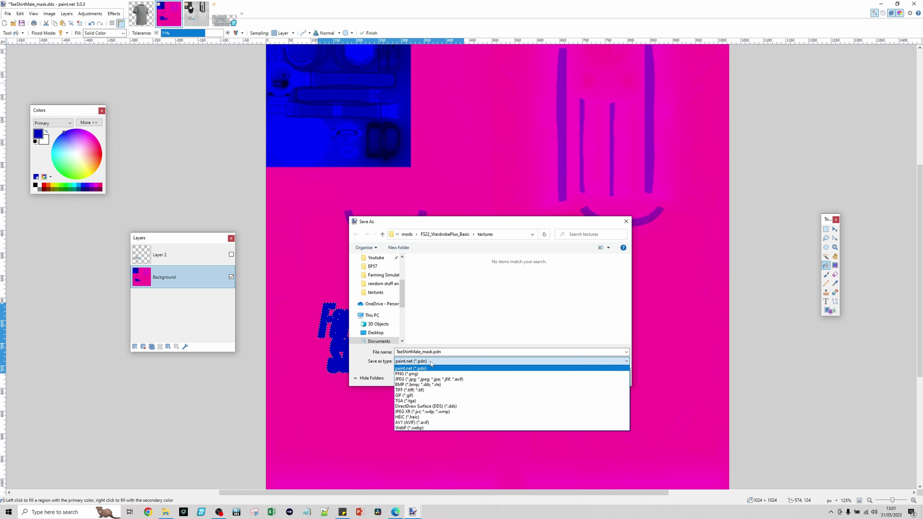
{"action": "left_click", "coordinate": [432, 407]}
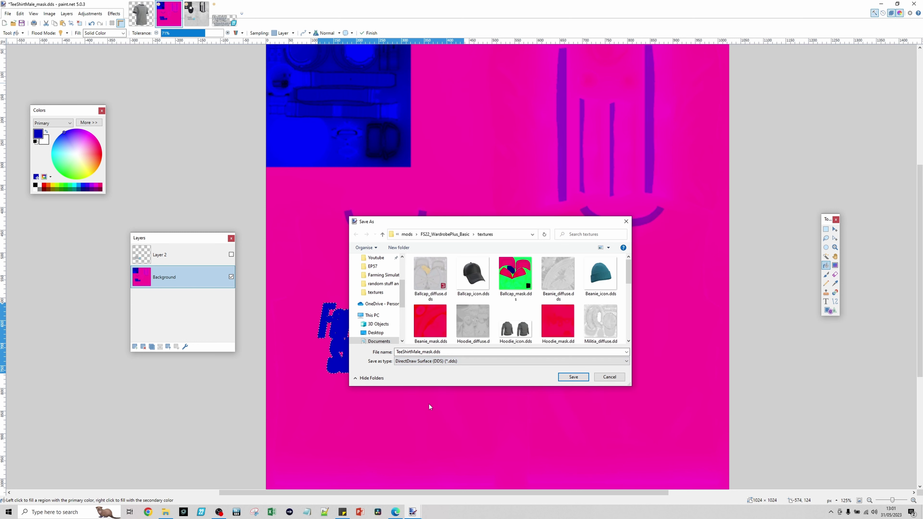
{"action": "left_click", "coordinate": [571, 380]}
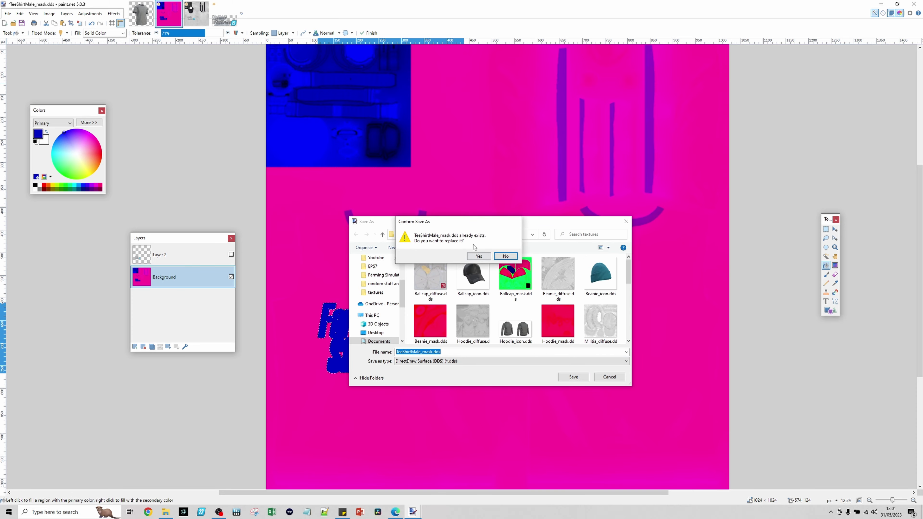
{"action": "left_click", "coordinate": [478, 256]}
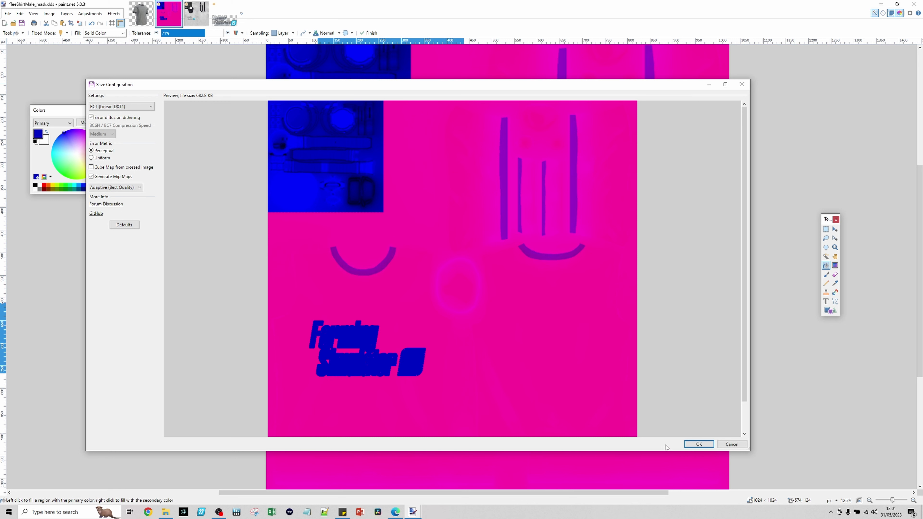
{"action": "left_click", "coordinate": [690, 446]}
{"action": "left_click", "coordinate": [446, 267]}
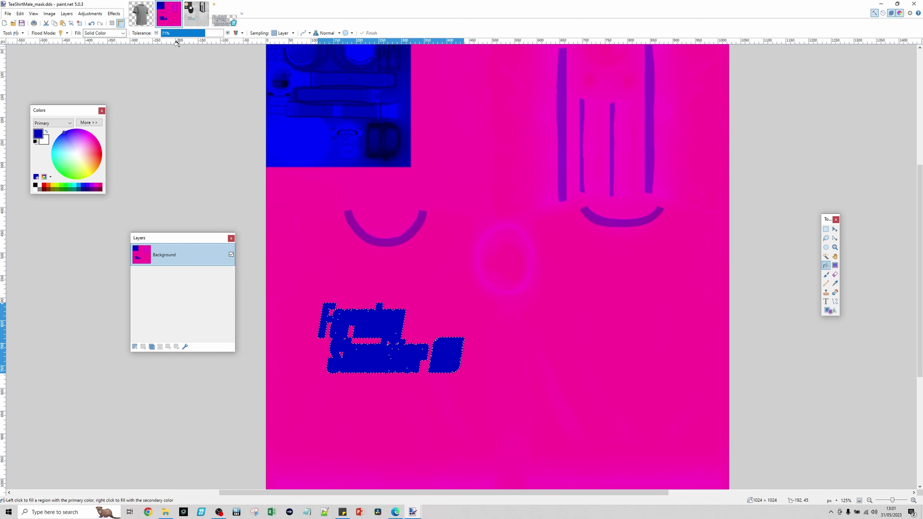
Step: Save the diffuse texture over TeeShirtMale_diffuse.dds as a flattened BC1 DDS
{"action": "left_click", "coordinate": [196, 14]}
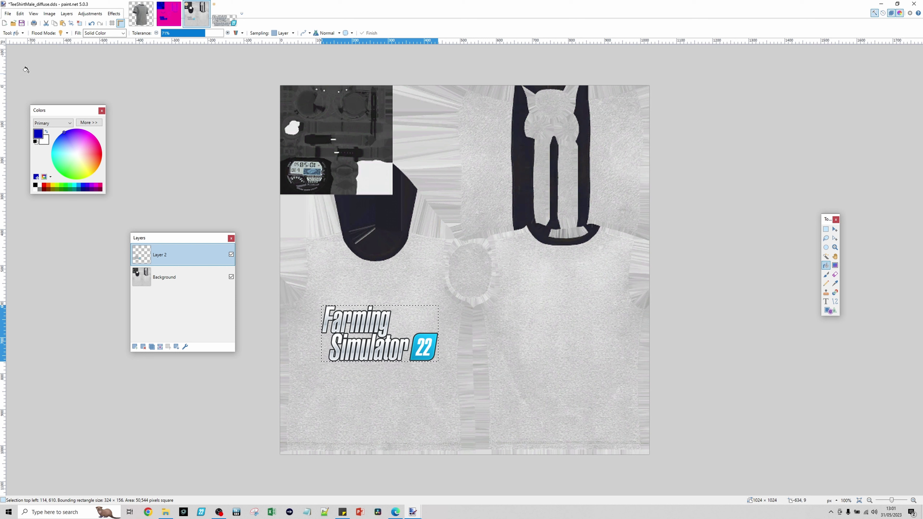
{"action": "left_click", "coordinate": [7, 14]}
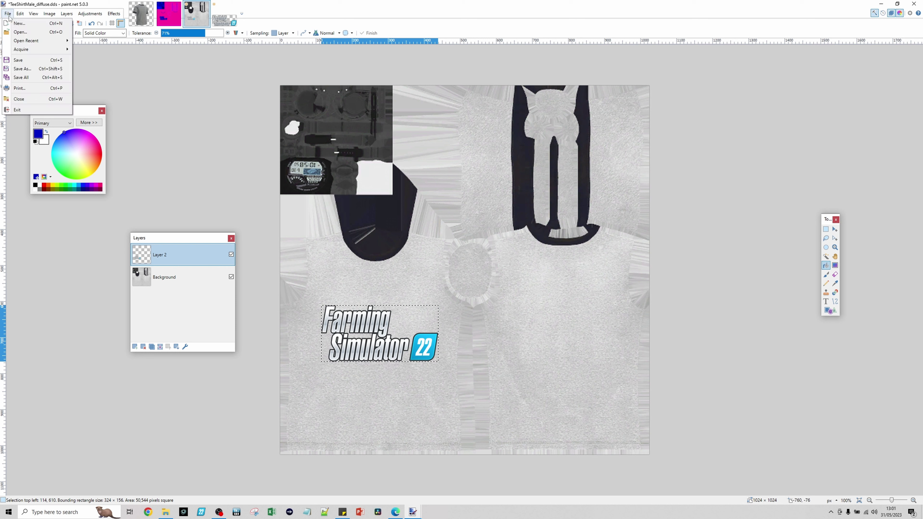
{"action": "left_click", "coordinate": [24, 68]}
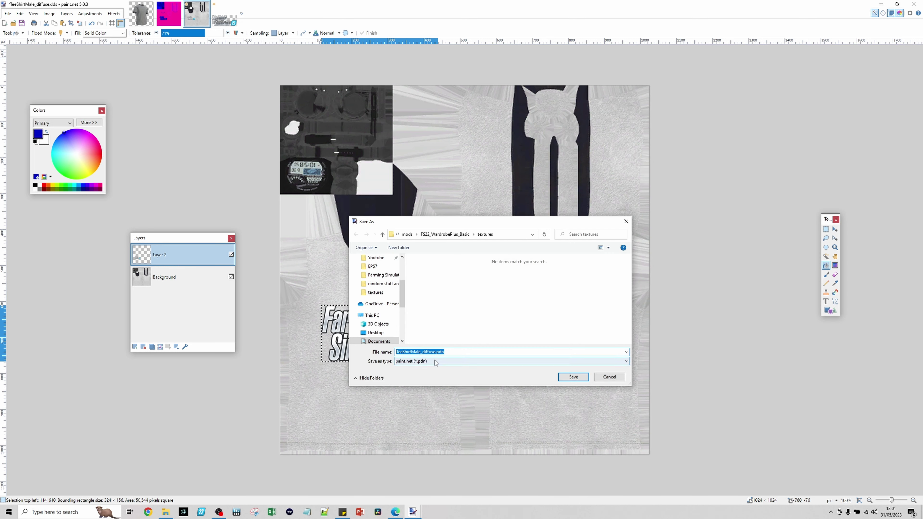
{"action": "left_click", "coordinate": [435, 362]}
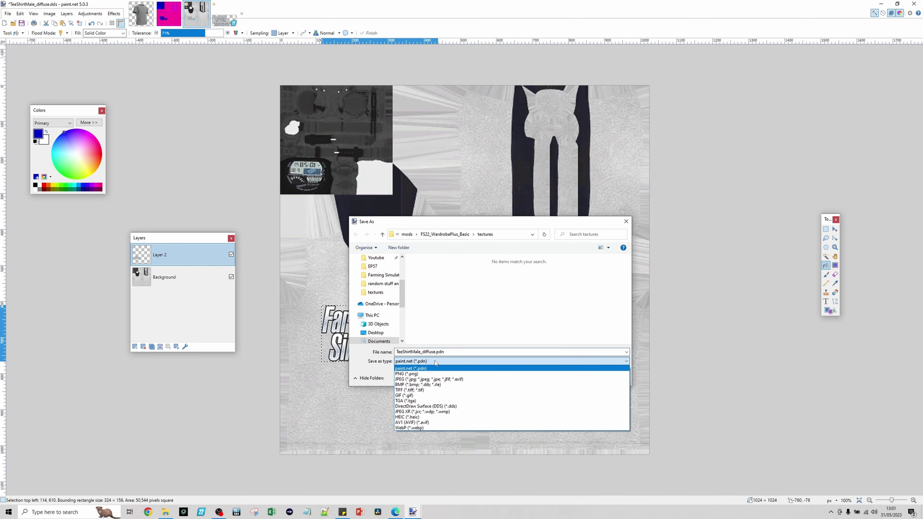
{"action": "left_click", "coordinate": [436, 409]}
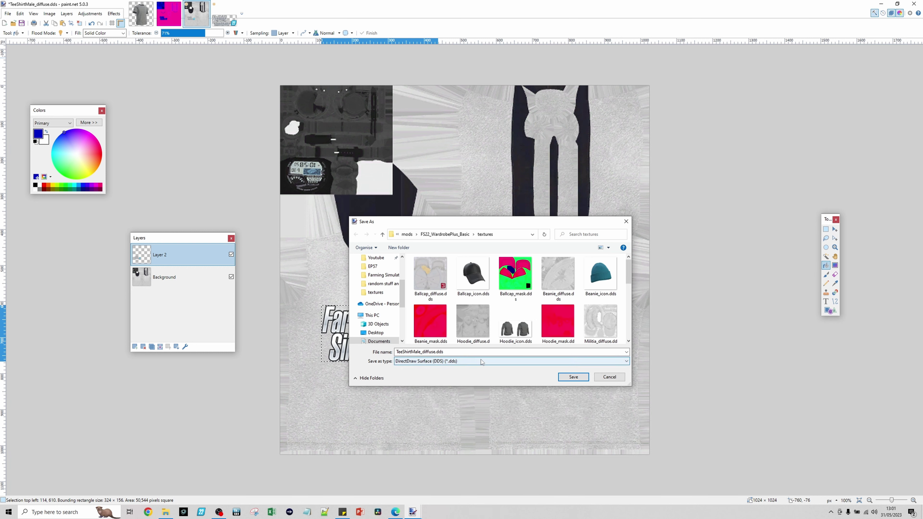
{"action": "left_click", "coordinate": [570, 379]}
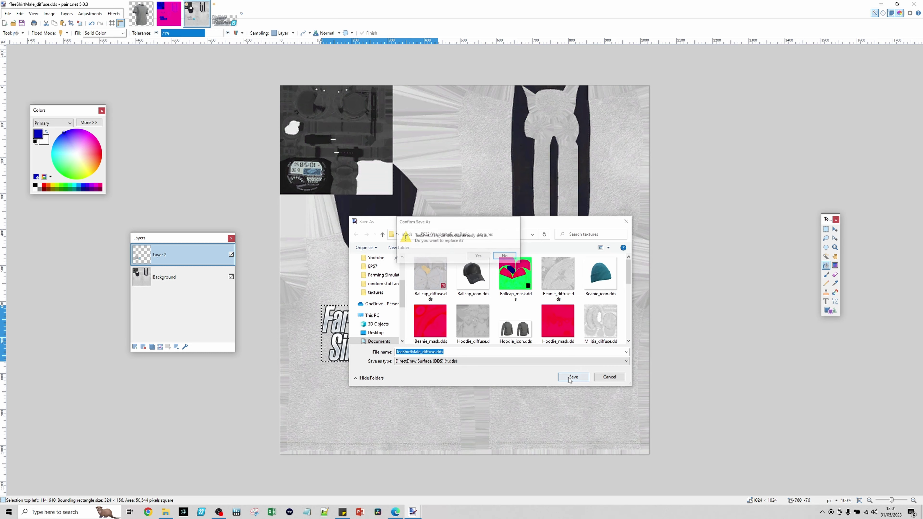
{"action": "left_click", "coordinate": [476, 257]}
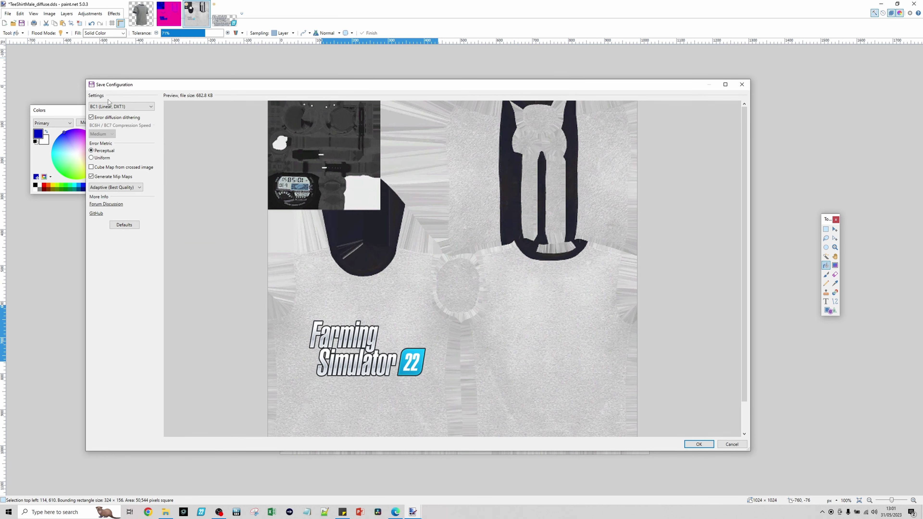
{"action": "left_click", "coordinate": [698, 444]}
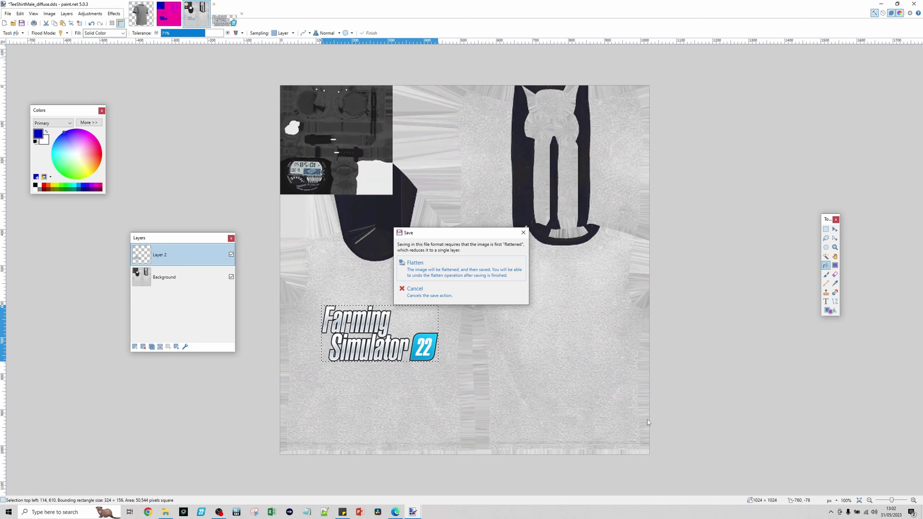
{"action": "left_click", "coordinate": [454, 269]}
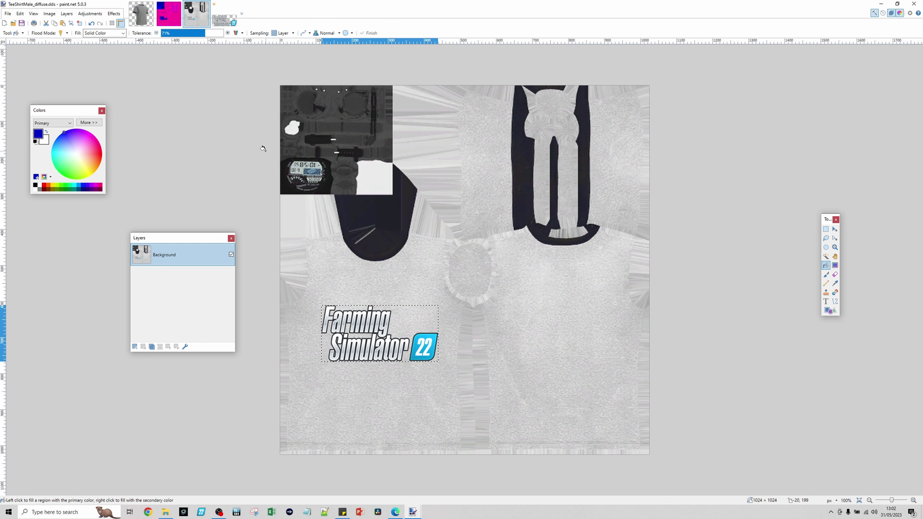
Step: Resize the Farming Simulator 22 logo image to 100 pixels wide (100 × 46)
{"action": "left_click", "coordinate": [150, 18]}
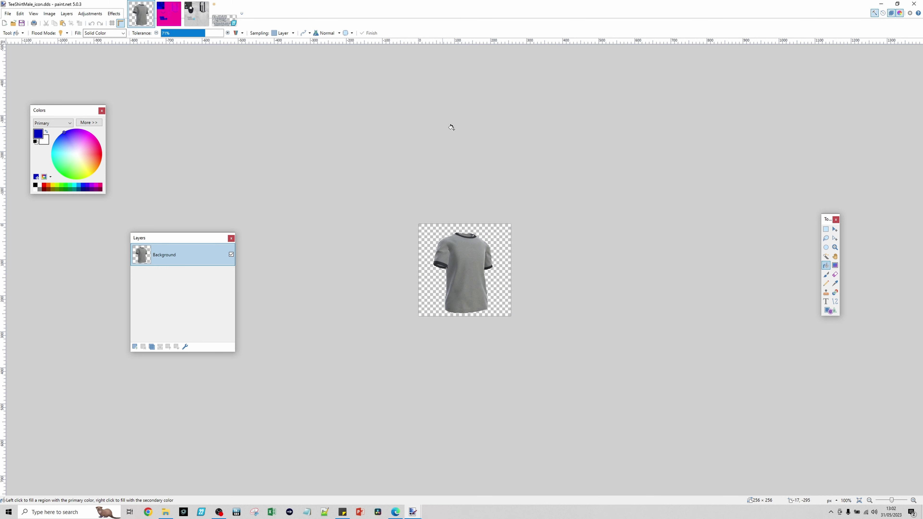
{"action": "left_click", "coordinate": [219, 27]}
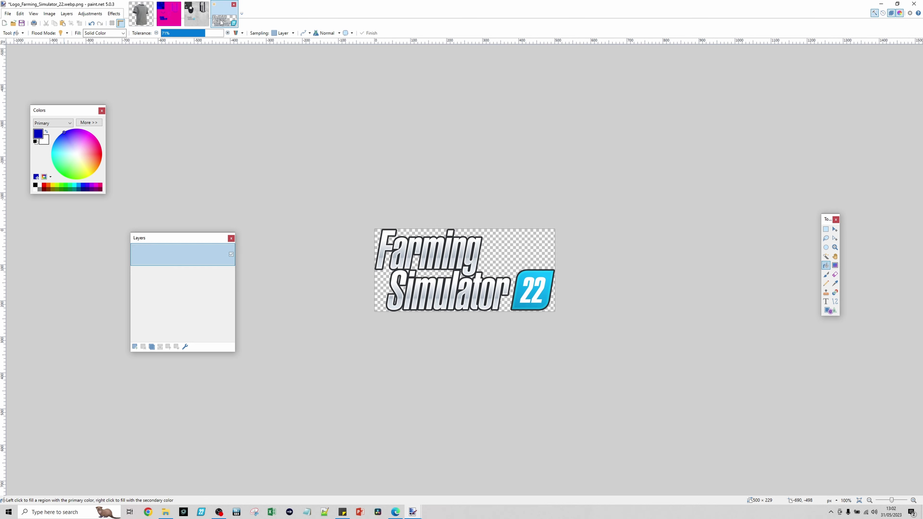
{"action": "left_click", "coordinate": [33, 13]}
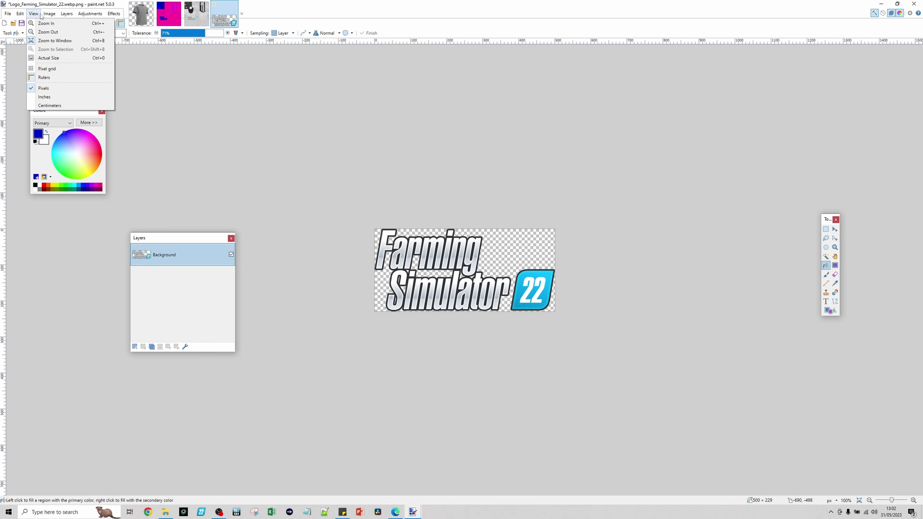
{"action": "mouse_move", "coordinate": [49, 13]}
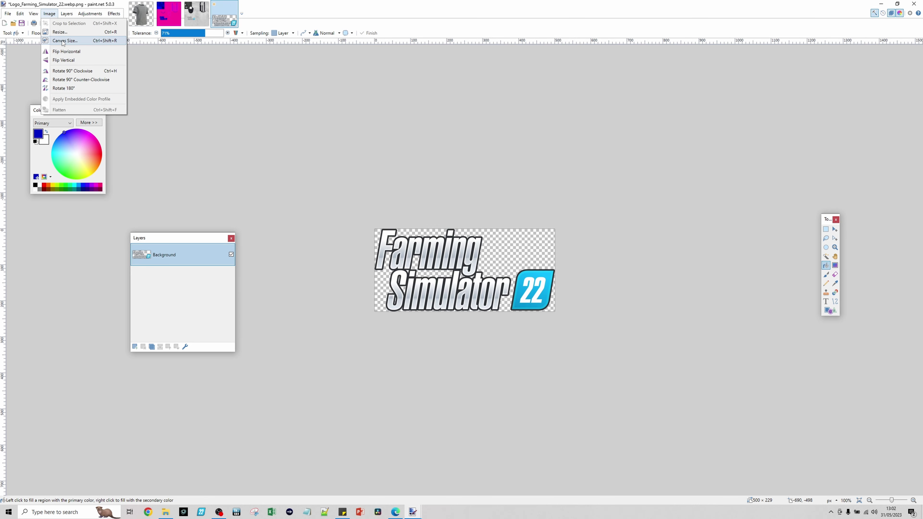
{"action": "left_click", "coordinate": [61, 32]}
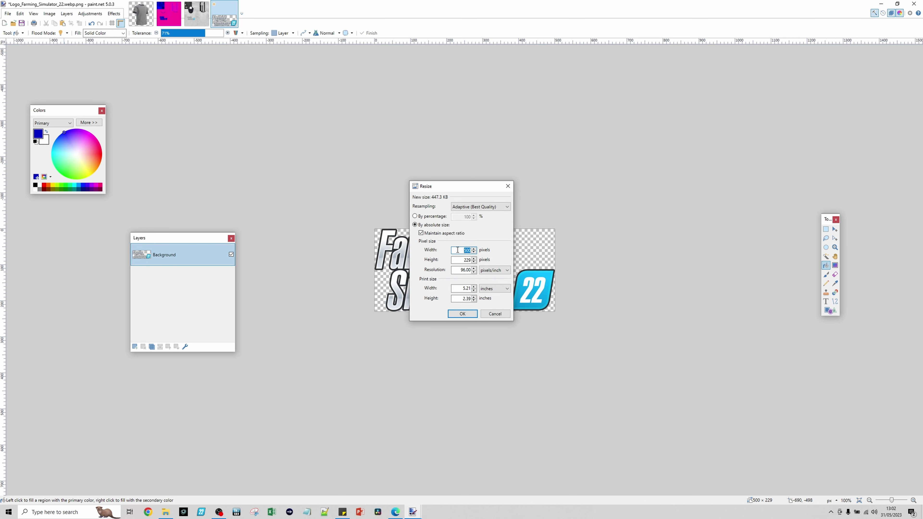
{"action": "type", "text": "100"}
{"action": "left_click", "coordinate": [462, 314]}
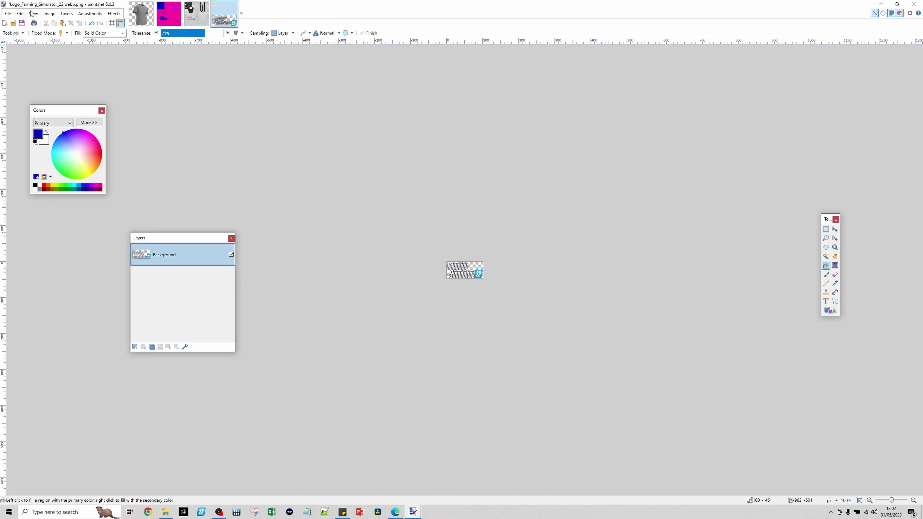
Step: Copy the shrunken logo and bring up TeeShirtMale_icon.dds
{"action": "left_click", "coordinate": [20, 13]}
{"action": "left_click", "coordinate": [20, 13]}
{"action": "left_click", "coordinate": [134, 18]}
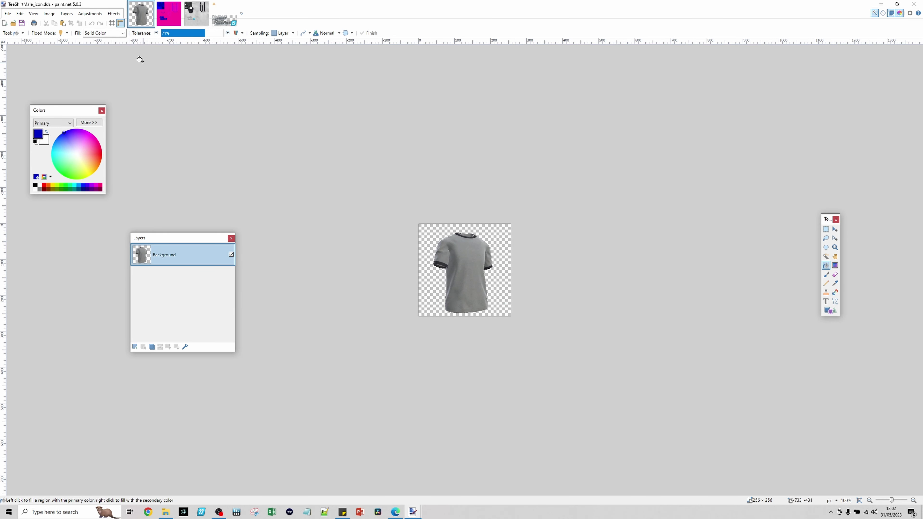
Step: Paste the 100 × 46 logo as Layer 2 and drag it across the icon shirt's chest
{"action": "left_click", "coordinate": [20, 14]}
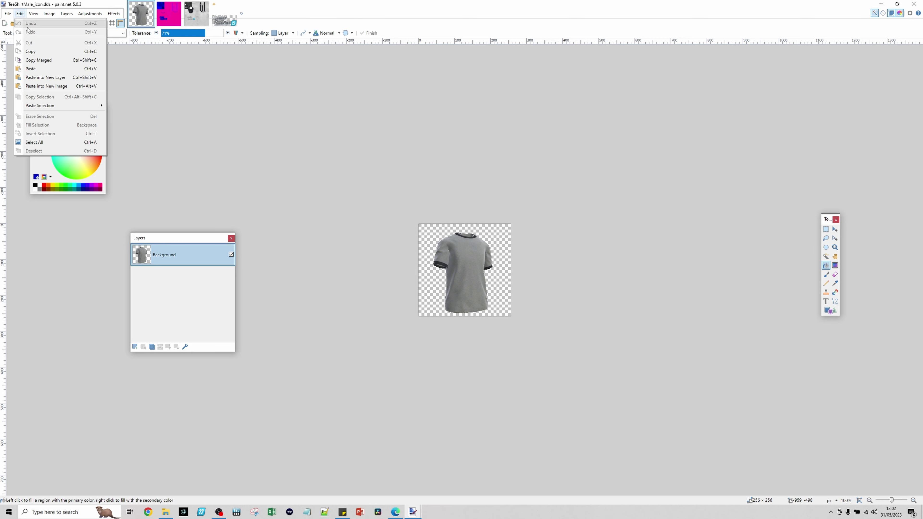
{"action": "left_click", "coordinate": [45, 78]}
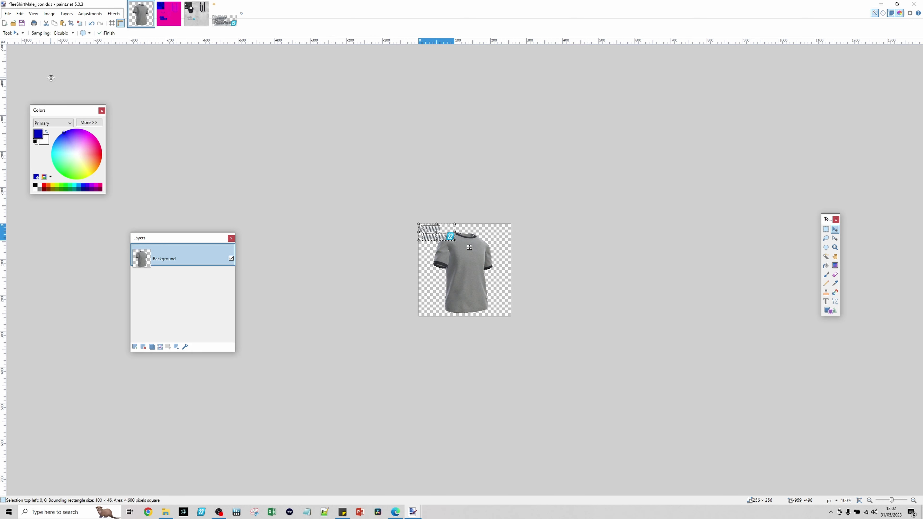
{"action": "left_click_drag", "start_coordinate": [469, 247], "coordinate": [501, 269]}
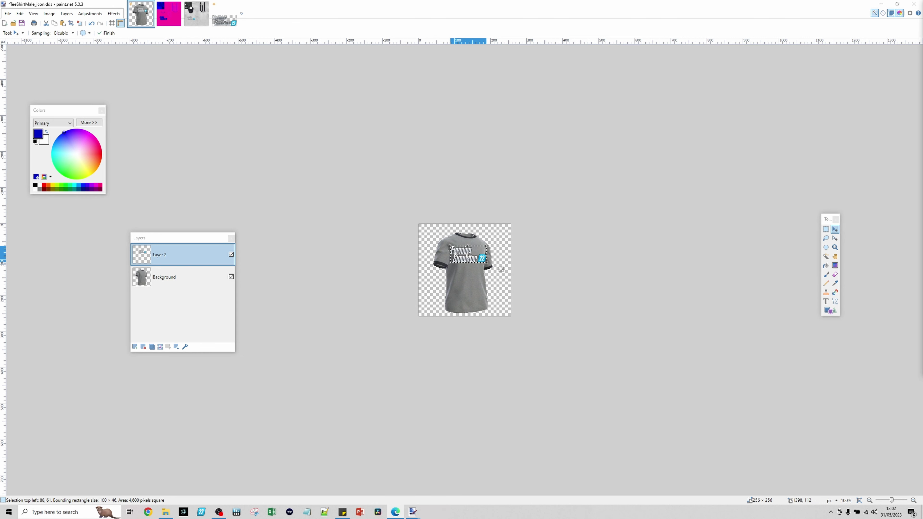
Step: Save the icon over TeeShirtMale_icon.dds as a flattened DDS and close it
{"action": "left_click", "coordinate": [8, 14]}
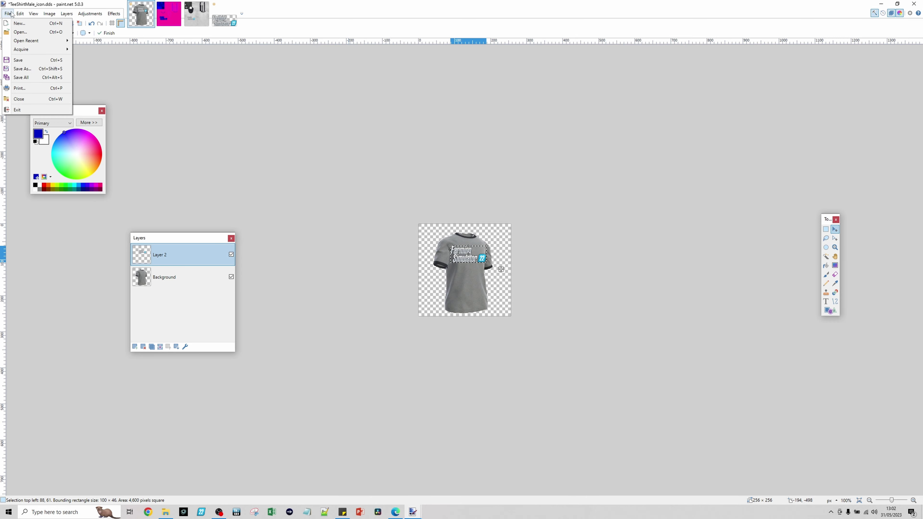
{"action": "left_click", "coordinate": [22, 65]}
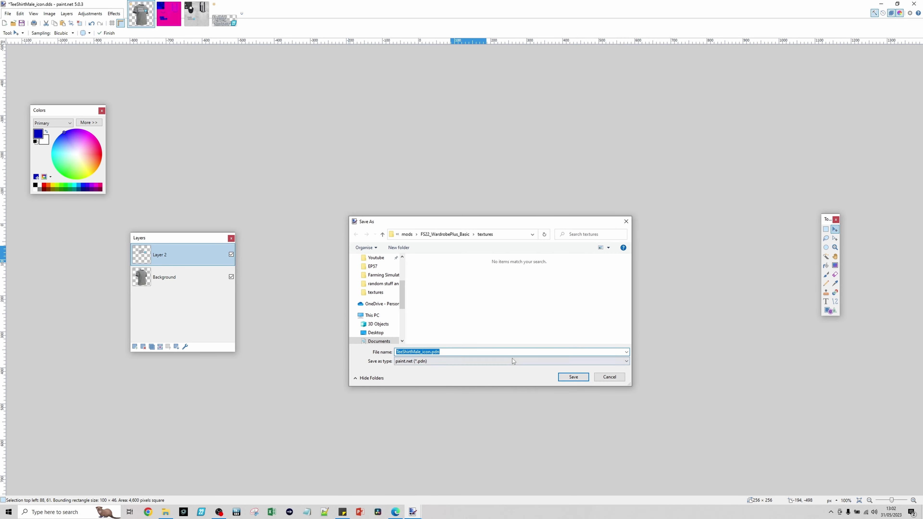
{"action": "left_click", "coordinate": [512, 361]}
{"action": "left_click", "coordinate": [471, 405]}
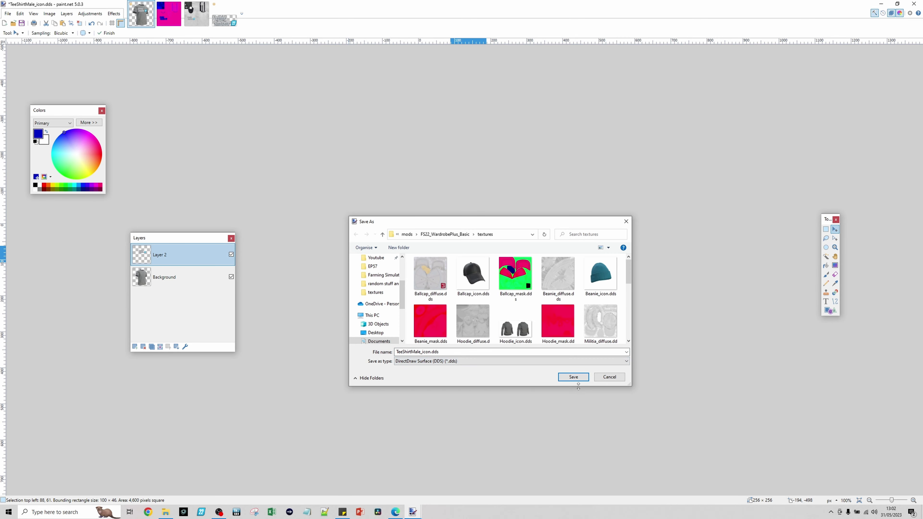
{"action": "left_click", "coordinate": [581, 378]}
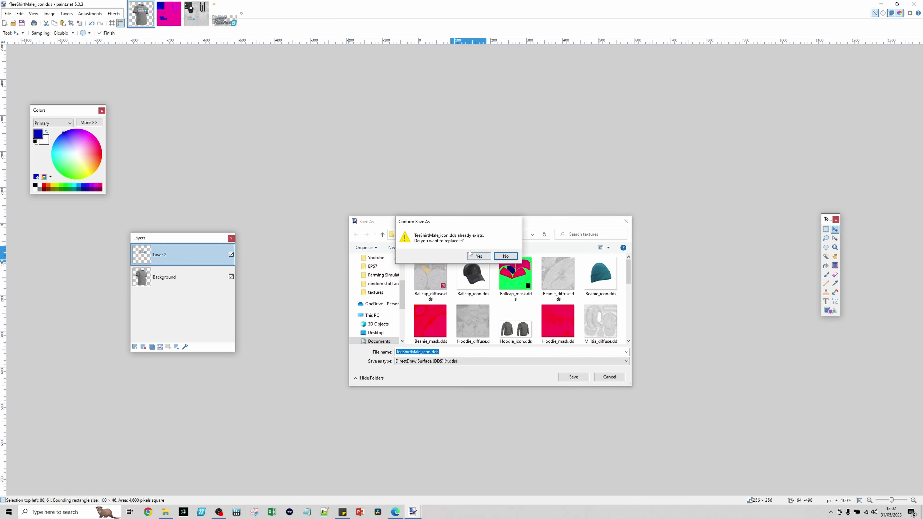
{"action": "left_click", "coordinate": [477, 256]}
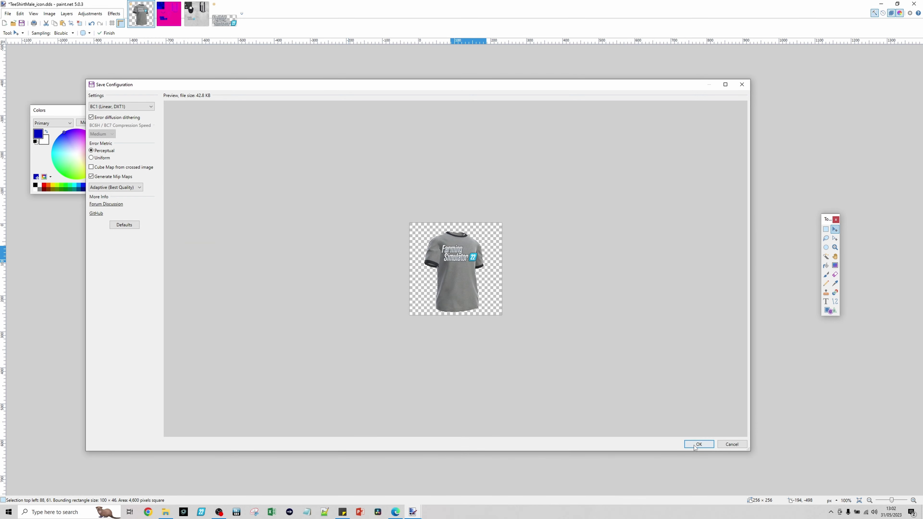
{"action": "left_click", "coordinate": [699, 444]}
{"action": "left_click", "coordinate": [451, 269]}
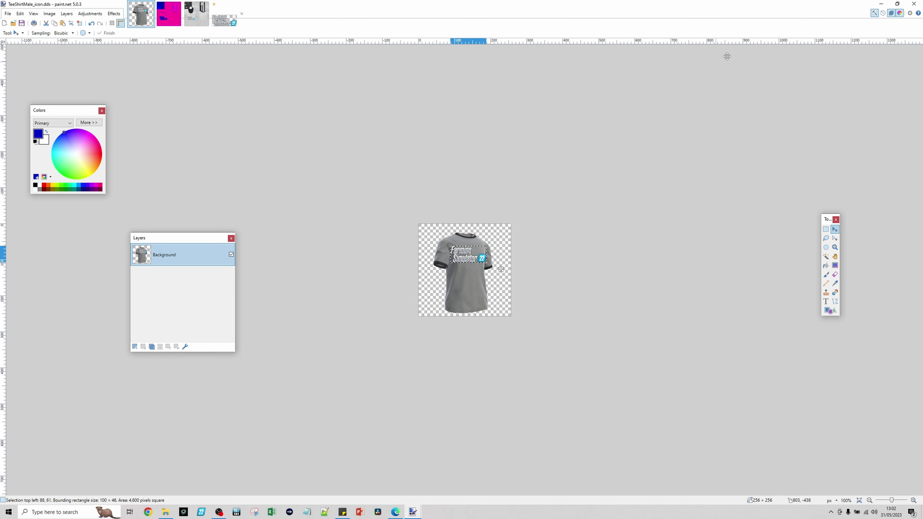
{"action": "left_click", "coordinate": [908, 4]}
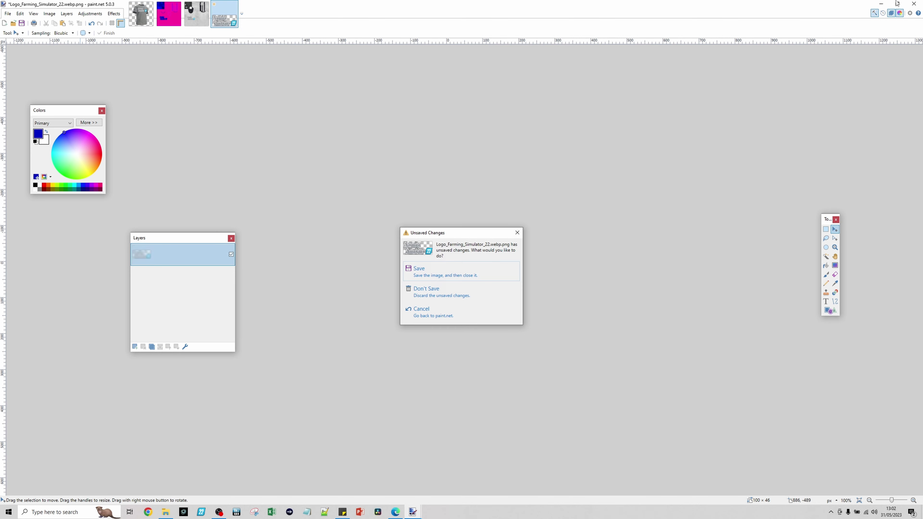
Step: Discard the logo image's changes, open Sweater_mask.dds, and bring the textures folder forward
{"action": "left_click", "coordinate": [427, 290]}
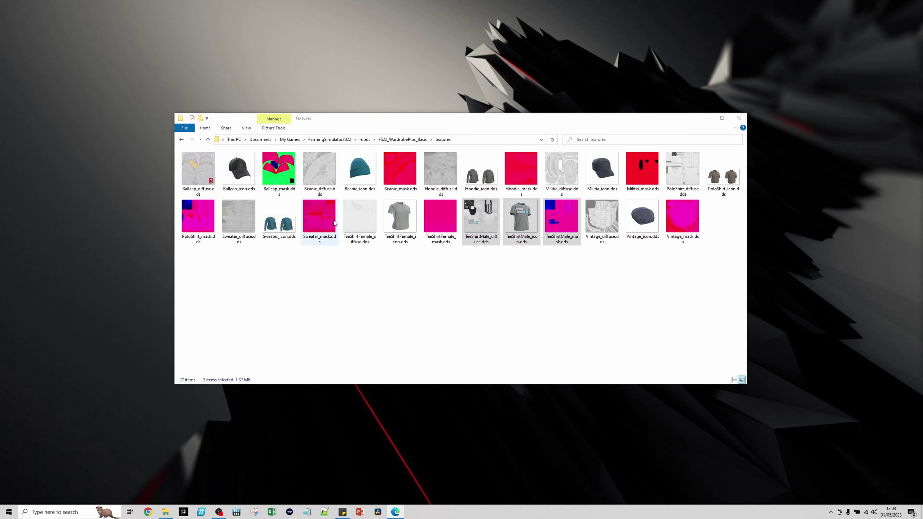
{"action": "double_click", "coordinate": [310, 218]}
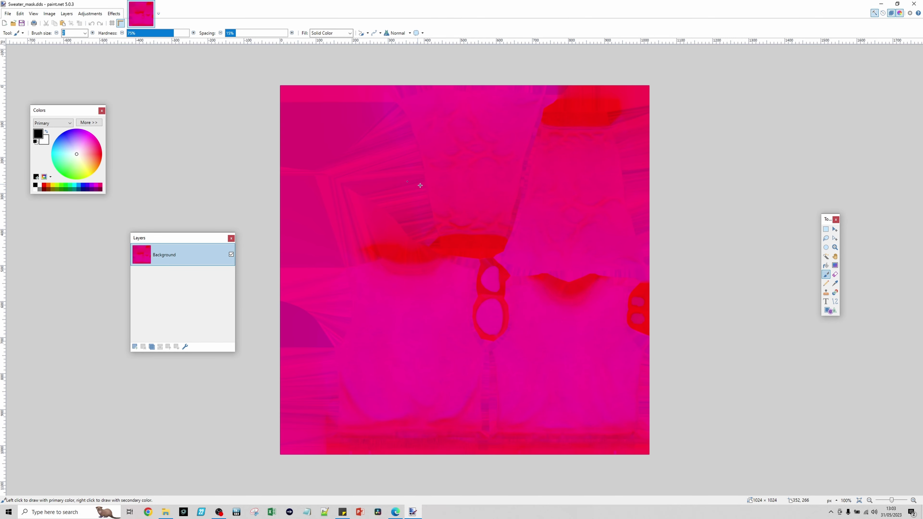
{"action": "left_click", "coordinate": [166, 512]}
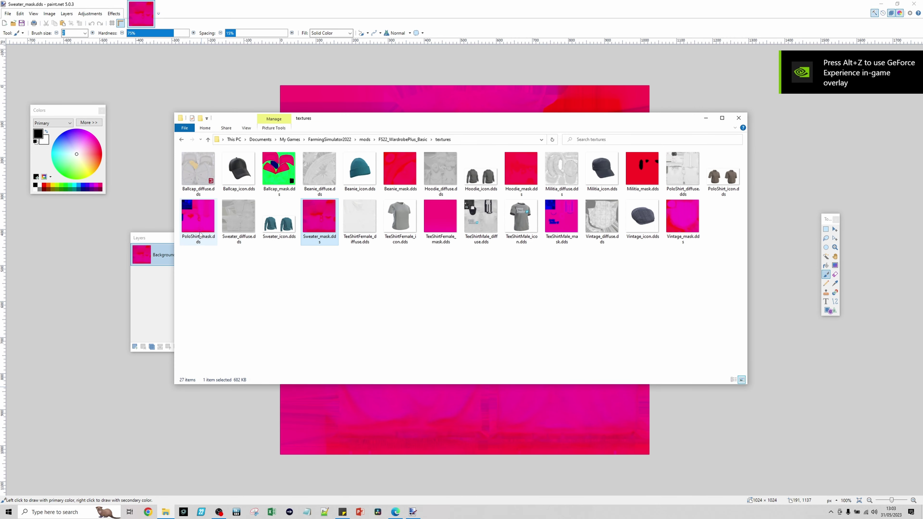
Step: Open PoloShirt_mask.dds from the textures folder and minimise paint.net
{"action": "double_click", "coordinate": [201, 223]}
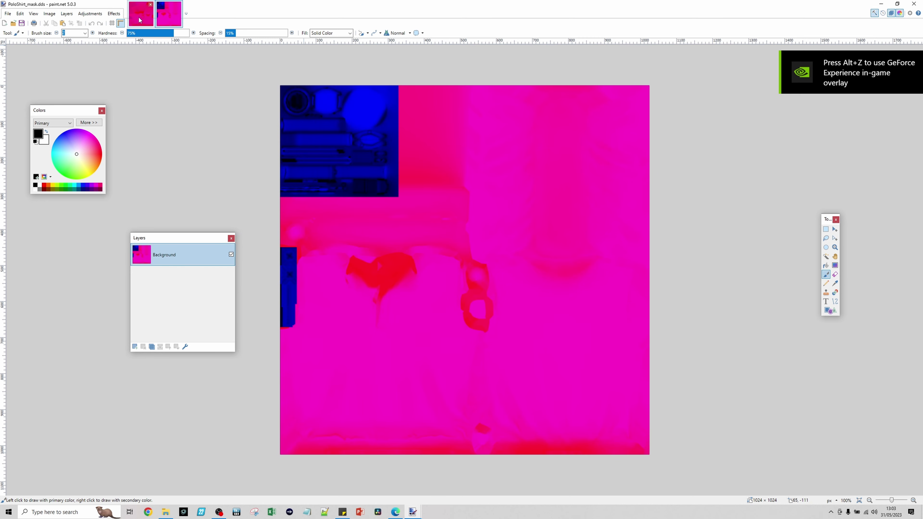
{"action": "left_click", "coordinate": [879, 3]}
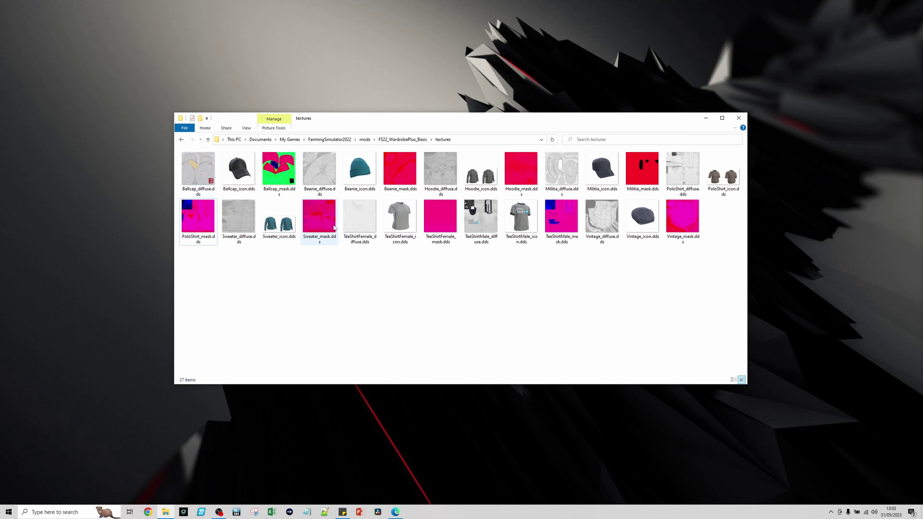
Step: Resize the Disturbed Simulations logo to 500 pixels wide (500 × 450)
{"action": "left_click", "coordinate": [682, 173]}
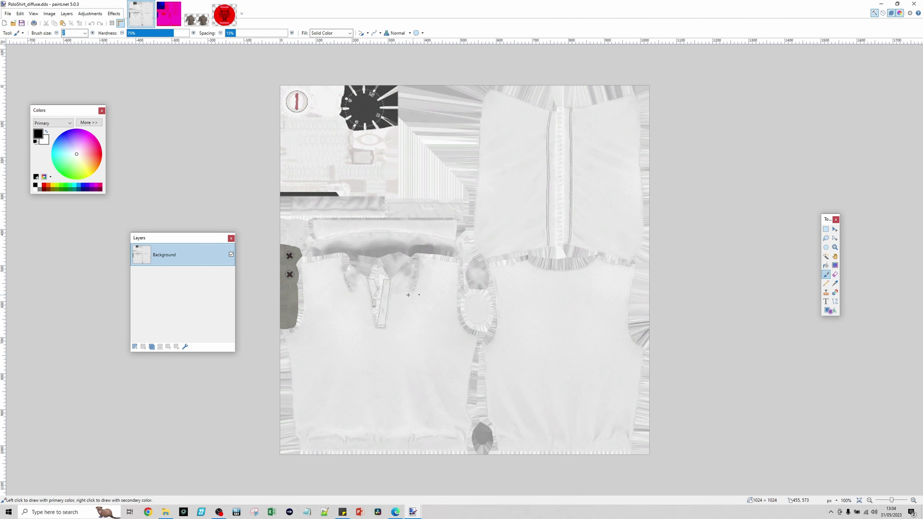
{"action": "left_click", "coordinate": [224, 15]}
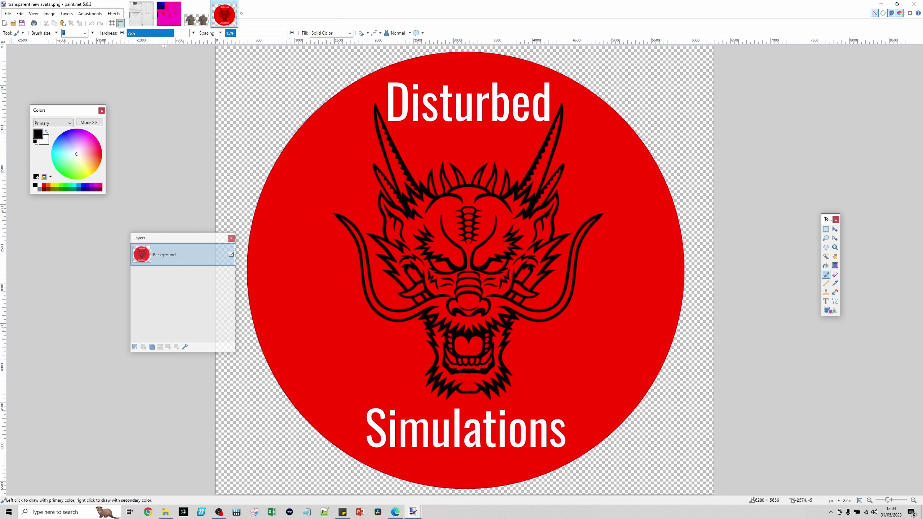
{"action": "left_click", "coordinate": [50, 14]}
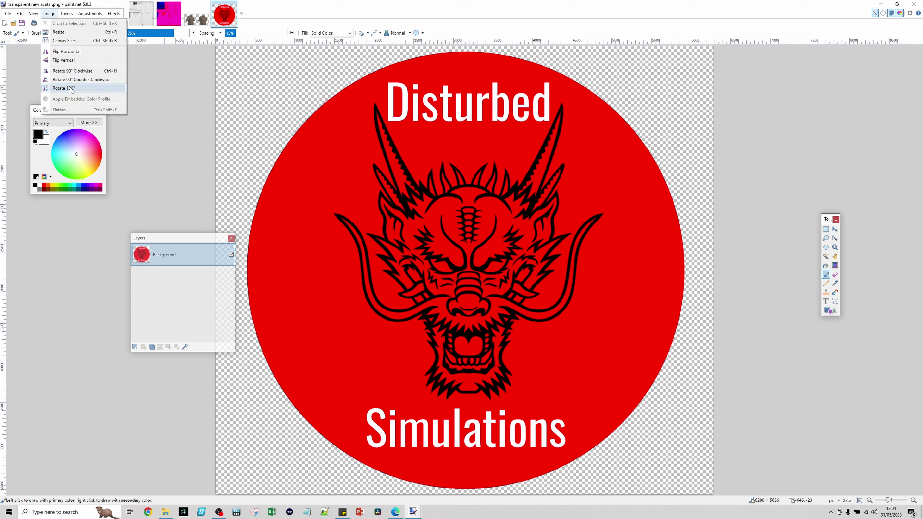
{"action": "left_click", "coordinate": [77, 35]}
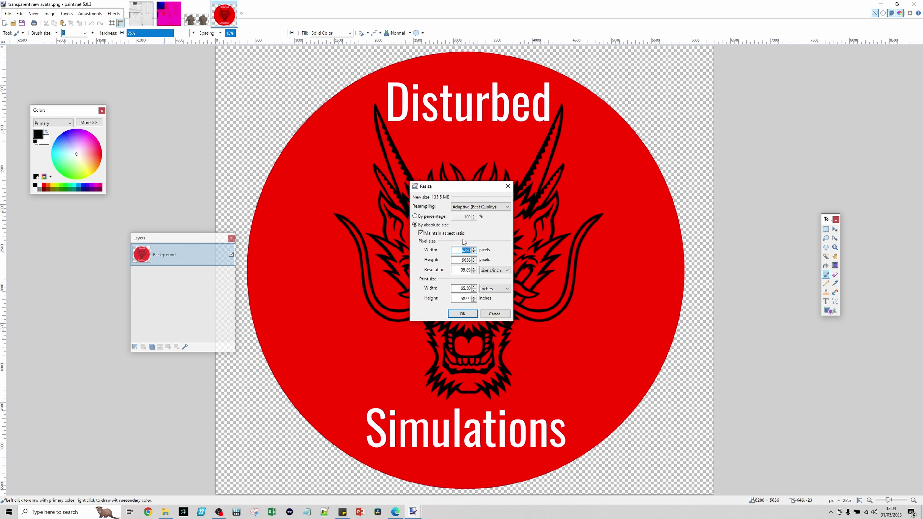
{"action": "type", "text": "500"}
{"action": "left_click", "coordinate": [463, 313]}
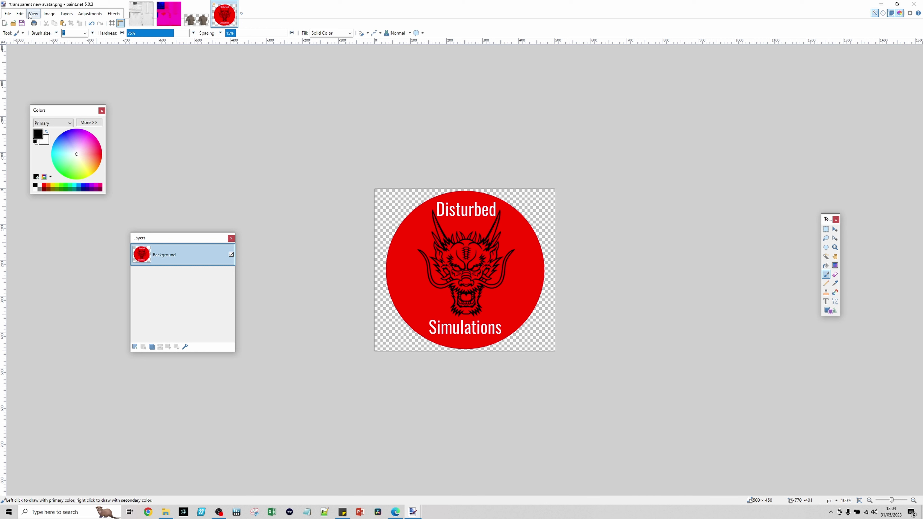
Step: Copy the resized logo and paste it into a new layer on PoloShirt_diffuse.dds
{"action": "left_click", "coordinate": [20, 13]}
{"action": "left_click", "coordinate": [38, 36]}
{"action": "left_click", "coordinate": [20, 14]}
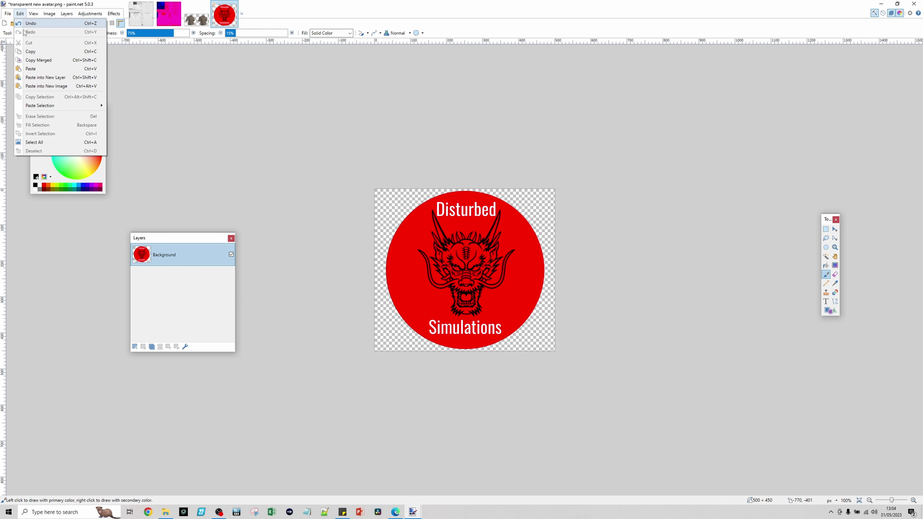
{"action": "left_click", "coordinate": [36, 51]}
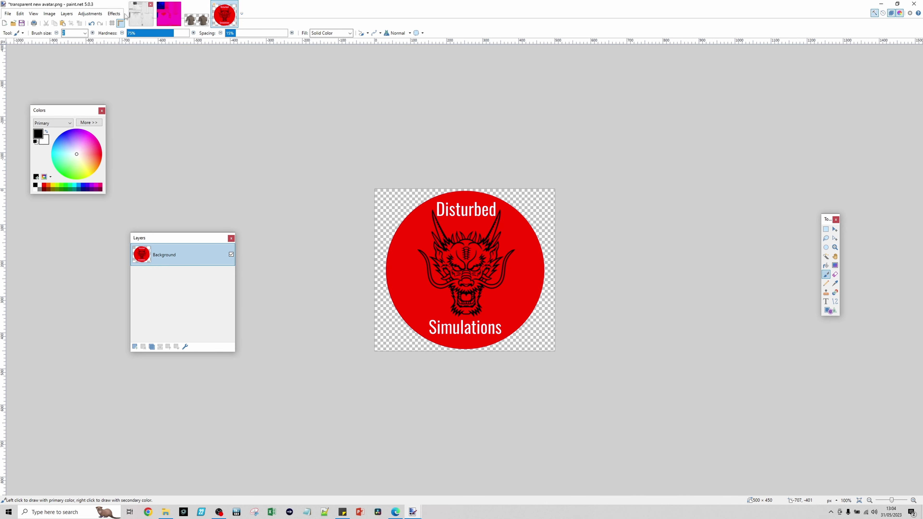
{"action": "left_click", "coordinate": [141, 13]}
{"action": "left_click", "coordinate": [20, 13]}
{"action": "left_click", "coordinate": [46, 77]}
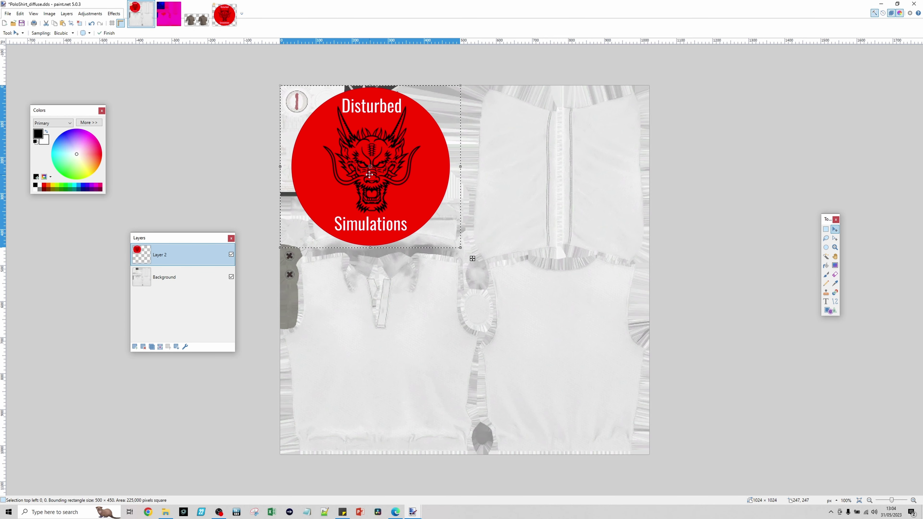
Step: Drag the pasted logo onto the right body panel and scale it to 228 × 204 pixels
{"action": "left_click_drag", "start_coordinate": [423, 240], "coordinate": [561, 373]}
{"action": "left_click_drag", "start_coordinate": [410, 213], "coordinate": [507, 272]}
{"action": "left_click_drag", "start_coordinate": [534, 331], "coordinate": [545, 356]}
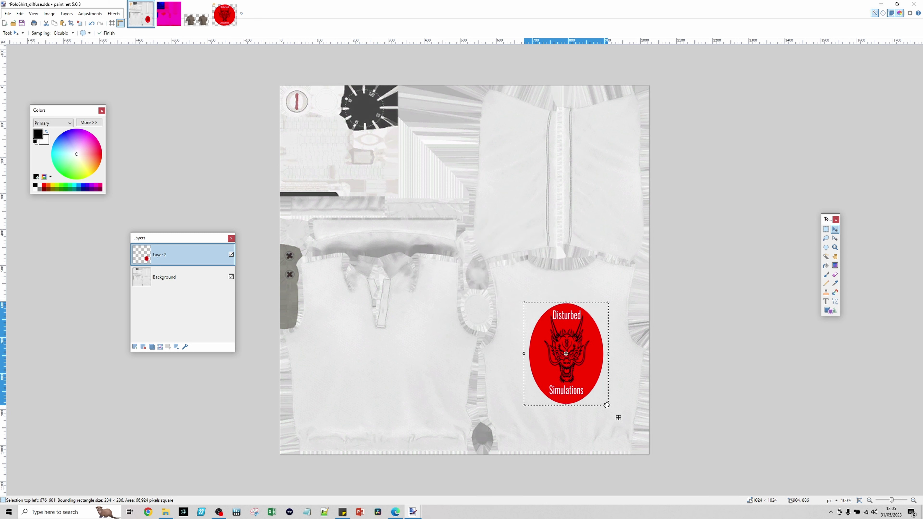
{"action": "left_click_drag", "start_coordinate": [607, 406], "coordinate": [603, 373]}
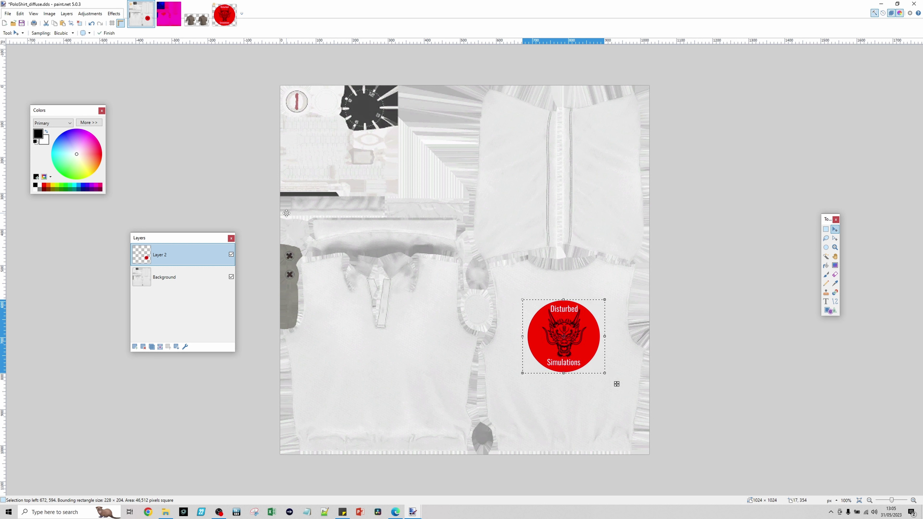
Step: Paste the Disturbed Simulations logo into a new layer on PoloShirt_mask.dds and zoom in
{"action": "left_click", "coordinate": [162, 17]}
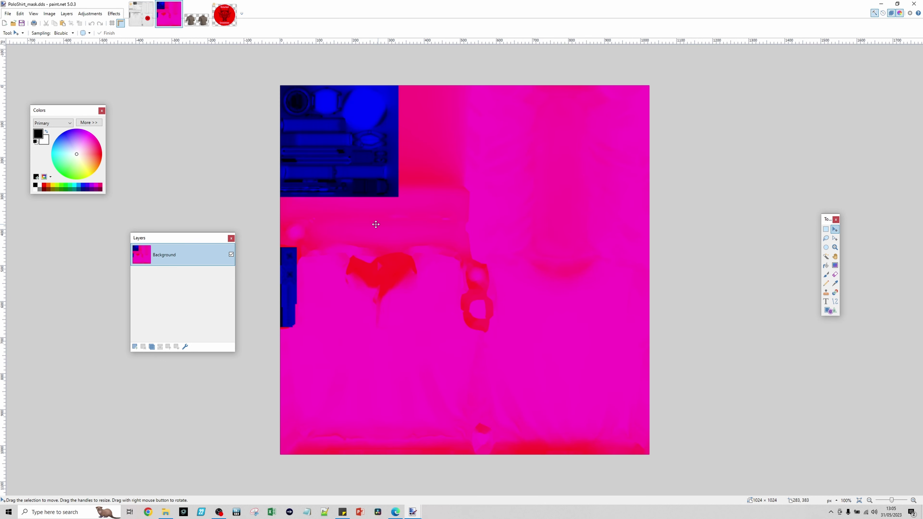
{"action": "left_click", "coordinate": [19, 13]}
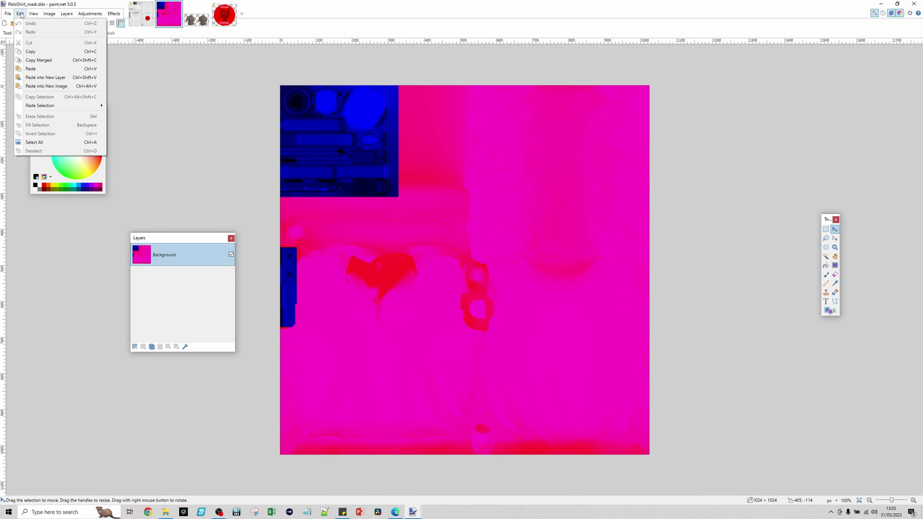
{"action": "left_click", "coordinate": [51, 82]}
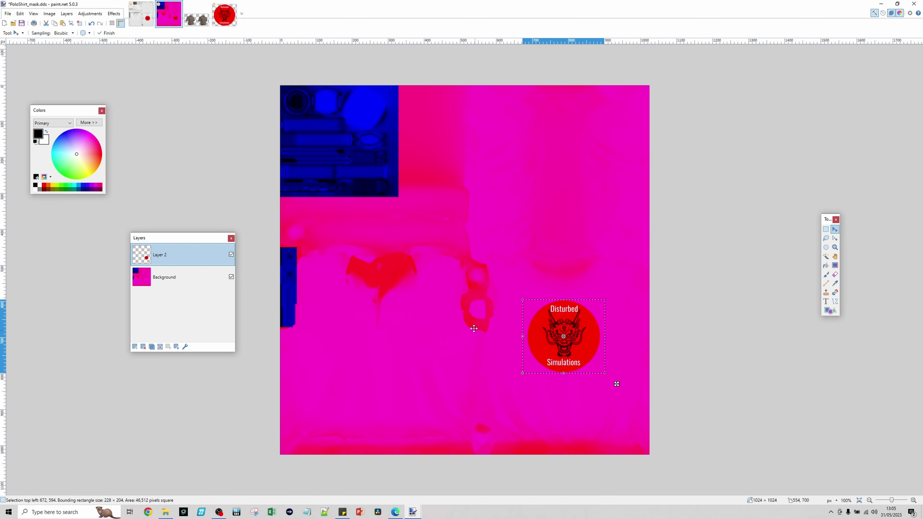
{"action": "scroll", "coordinate": [698, 322], "scroll_direction": "up", "scroll_amount": 3}
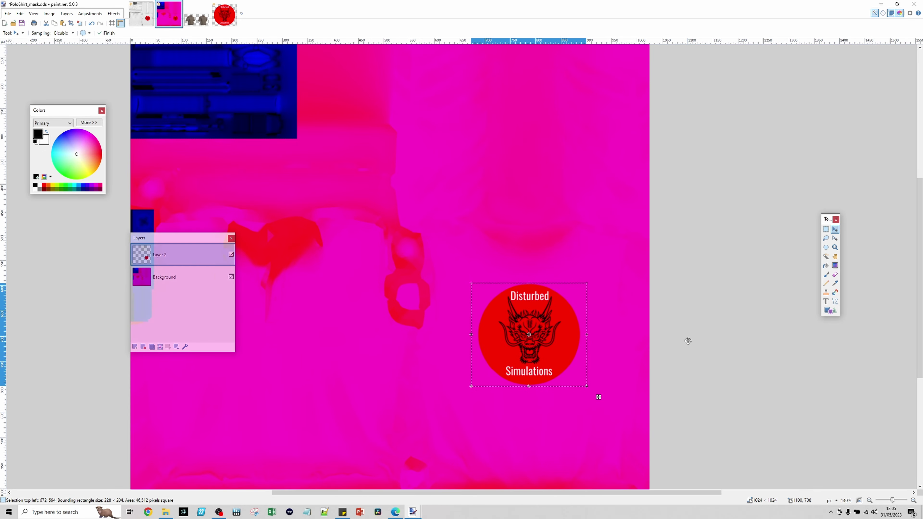
{"action": "scroll", "coordinate": [686, 342], "scroll_direction": "up", "scroll_amount": 2}
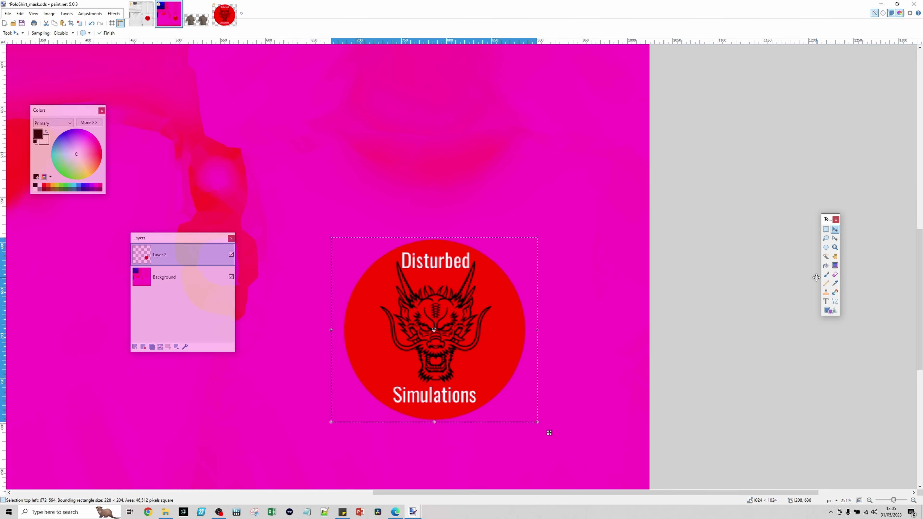
Step: Magic Wand select the logo's red circle at 0% tolerance, then add an empty Layer 3
{"action": "left_click", "coordinate": [826, 257]}
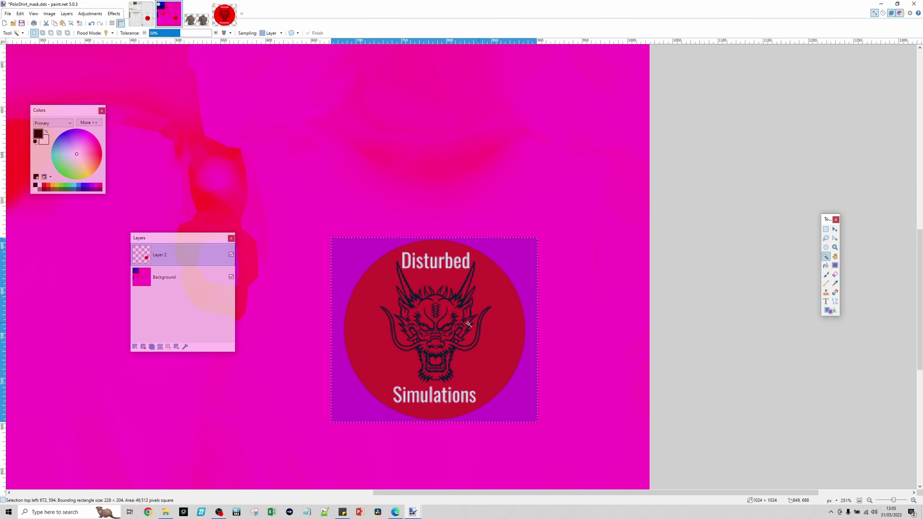
{"action": "left_click", "coordinate": [363, 309]}
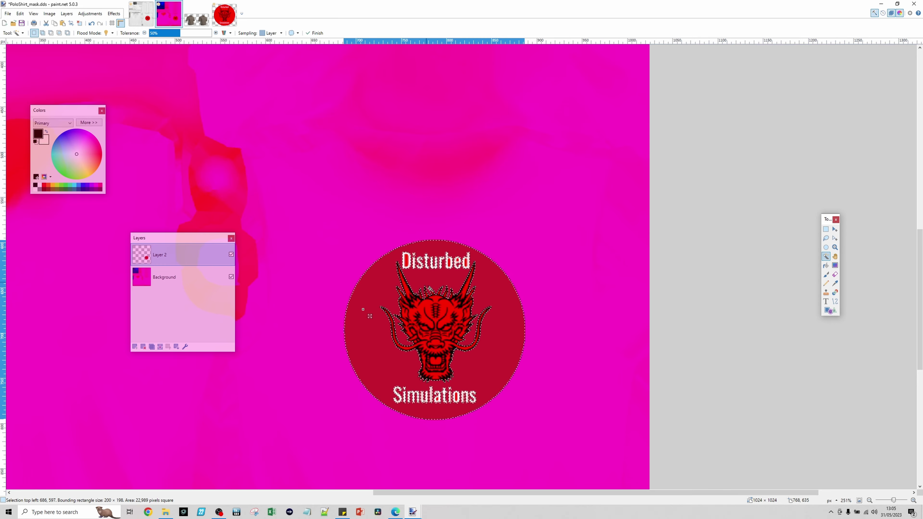
{"action": "mouse_move", "coordinate": [177, 33]}
{"action": "left_mouse_down"}
{"action": "mouse_move", "coordinate": [202, 33]}
{"action": "mouse_move", "coordinate": [192, 34]}
{"action": "left_mouse_up"}
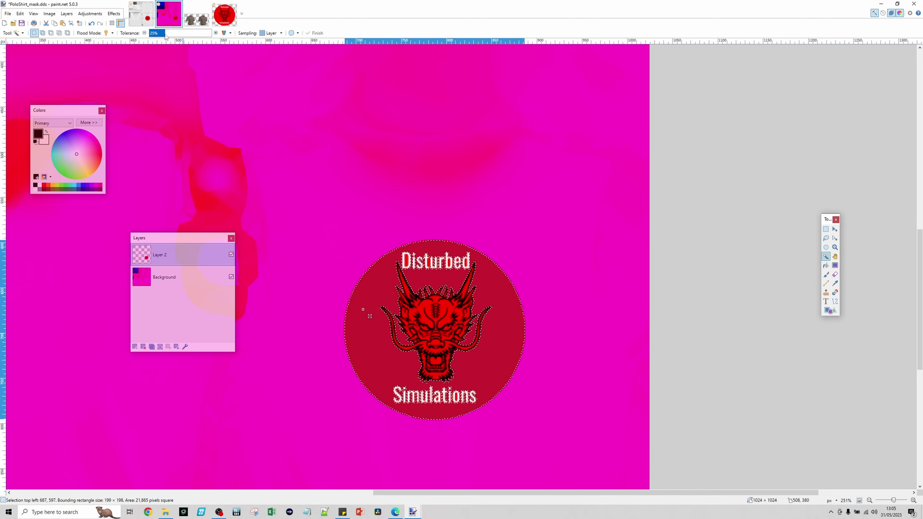
{"action": "left_click_drag", "start_coordinate": [165, 37], "coordinate": [118, 37]}
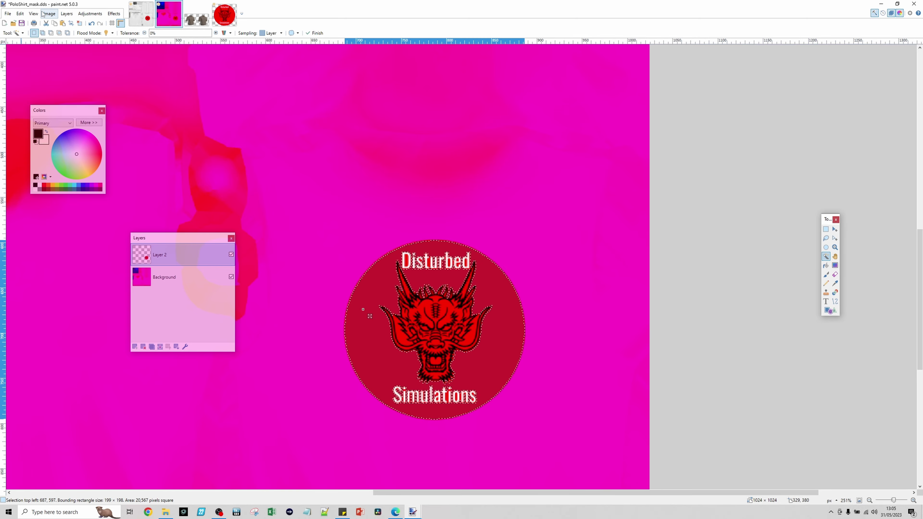
{"action": "left_click", "coordinate": [67, 14]}
{"action": "left_click", "coordinate": [73, 24]}
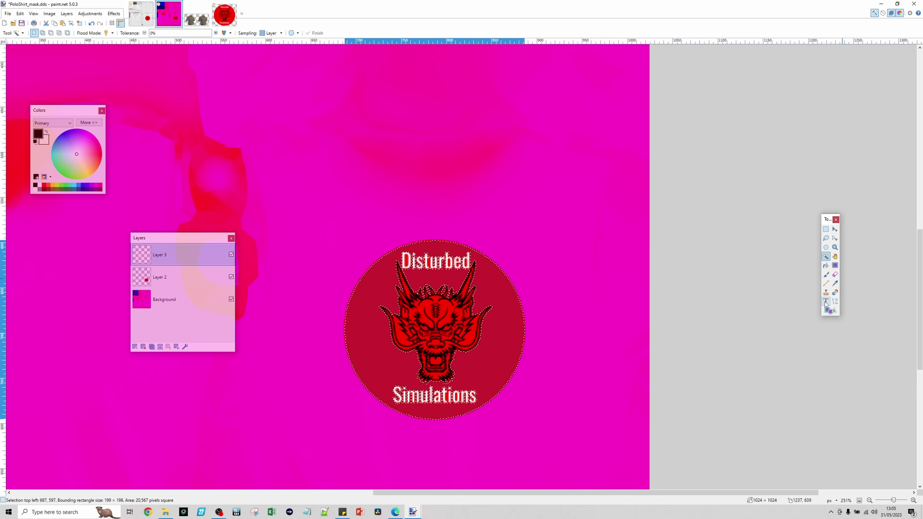
Step: Set the Shapes tool to Ellipse with Draw Filled Shape With Outline
{"action": "left_click", "coordinate": [827, 310]}
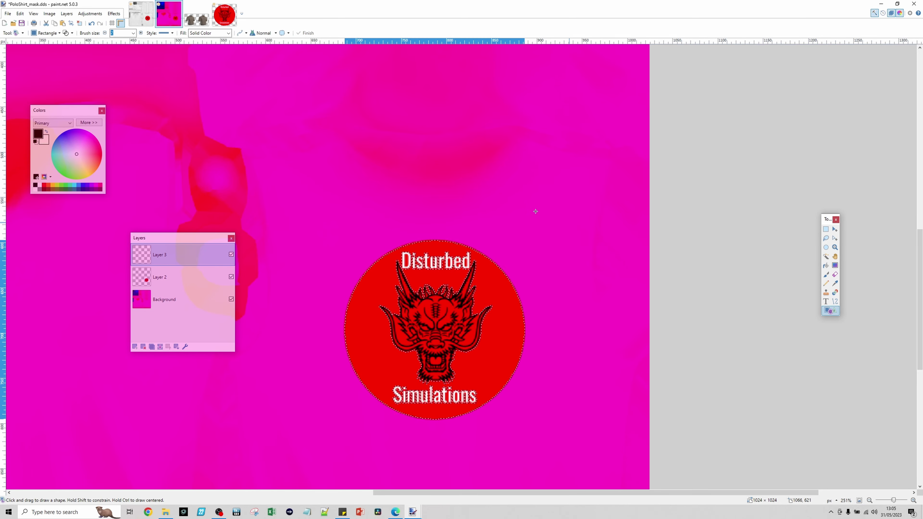
{"action": "left_click", "coordinate": [51, 33]}
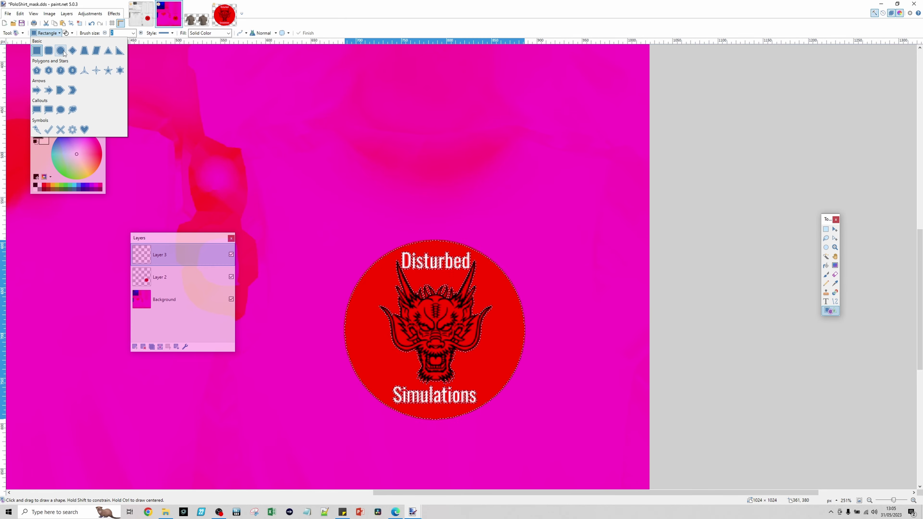
{"action": "left_click", "coordinate": [60, 53]}
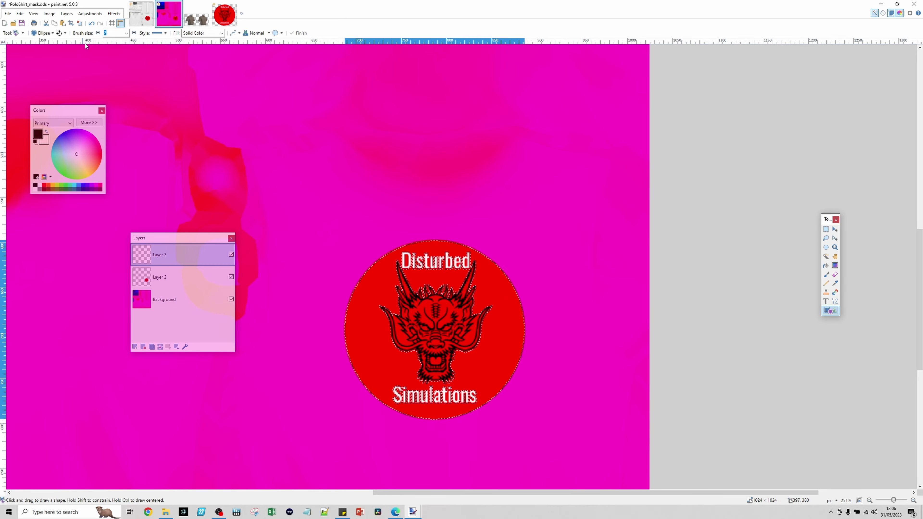
{"action": "left_click", "coordinate": [64, 32]}
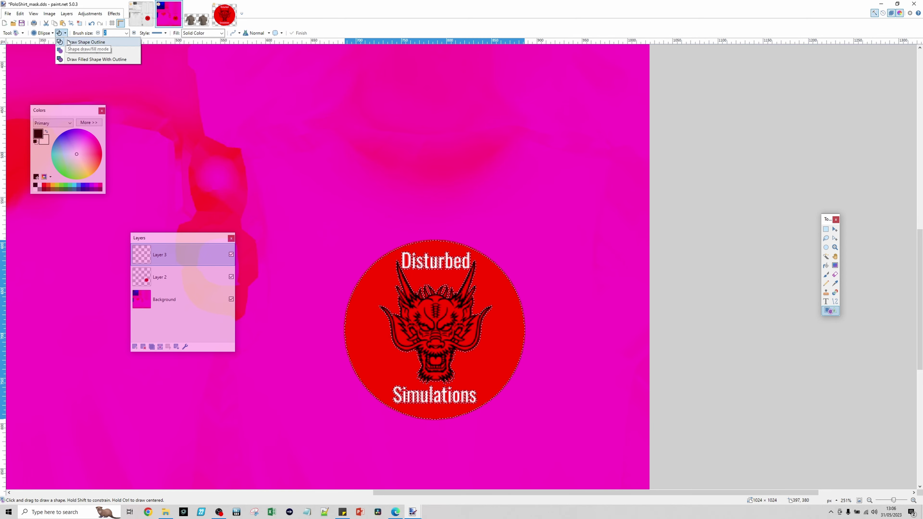
{"action": "left_click", "coordinate": [78, 61]}
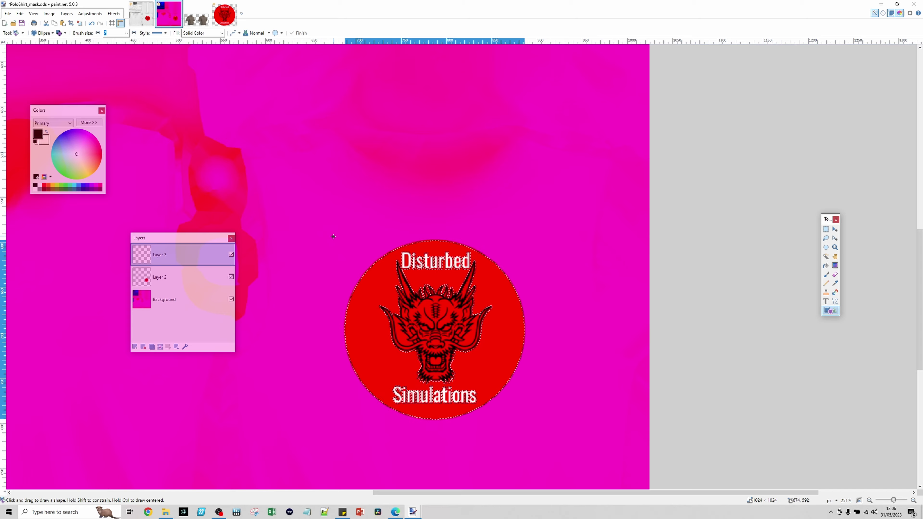
Step: Draw a white outlined ellipse inside the logo's red circle, adjust it, and commit it
{"action": "left_click_drag", "start_coordinate": [372, 264], "coordinate": [516, 418]}
{"action": "left_click_drag", "start_coordinate": [370, 340], "coordinate": [349, 342]}
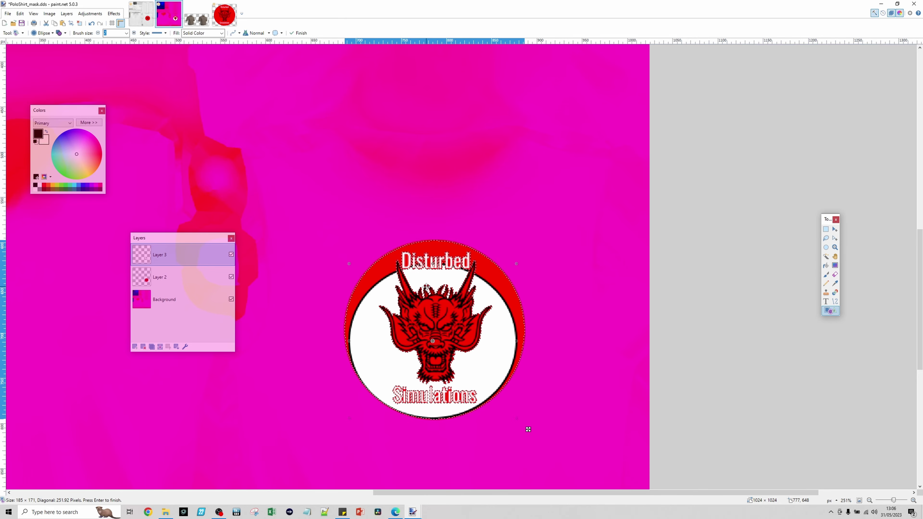
{"action": "mouse_move", "coordinate": [528, 429]}
{"action": "left_mouse_down"}
{"action": "mouse_move", "coordinate": [530, 376]}
{"action": "mouse_move", "coordinate": [529, 413]}
{"action": "left_mouse_up"}
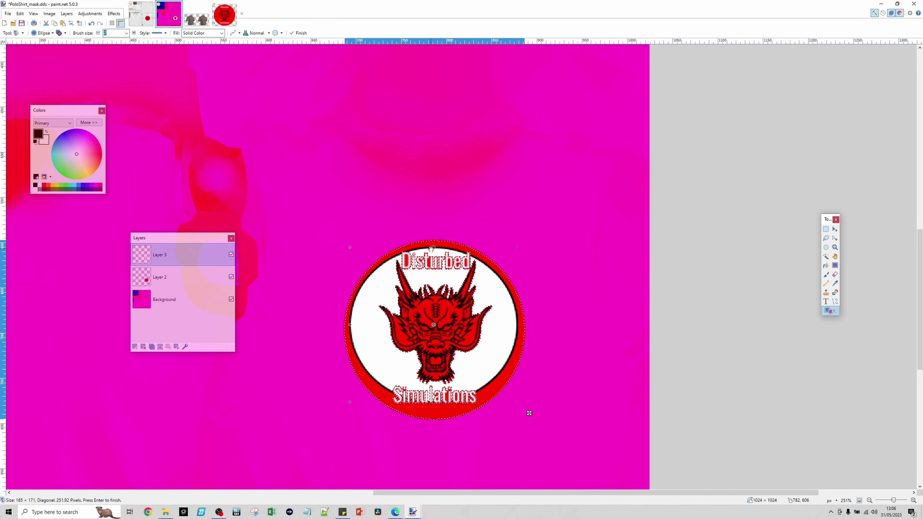
{"action": "key", "text": "Return"}
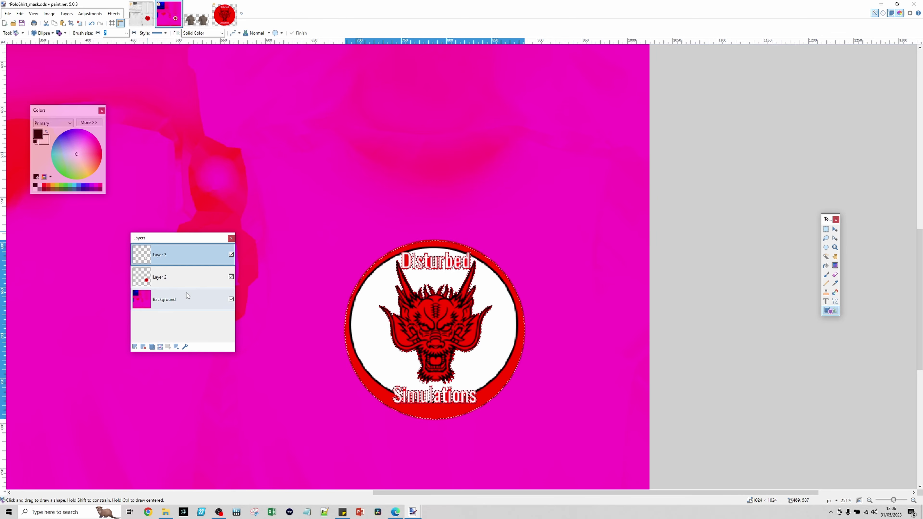
Step: Try a few selections around the logo on Layers 2 and 3, then deselect
{"action": "left_click", "coordinate": [219, 278]}
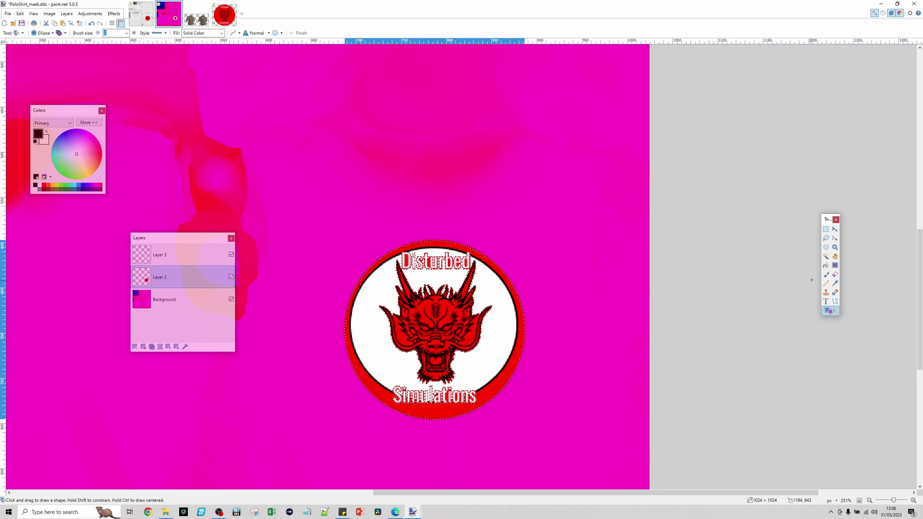
{"action": "left_click", "coordinate": [826, 257]}
{"action": "left_click", "coordinate": [560, 220]}
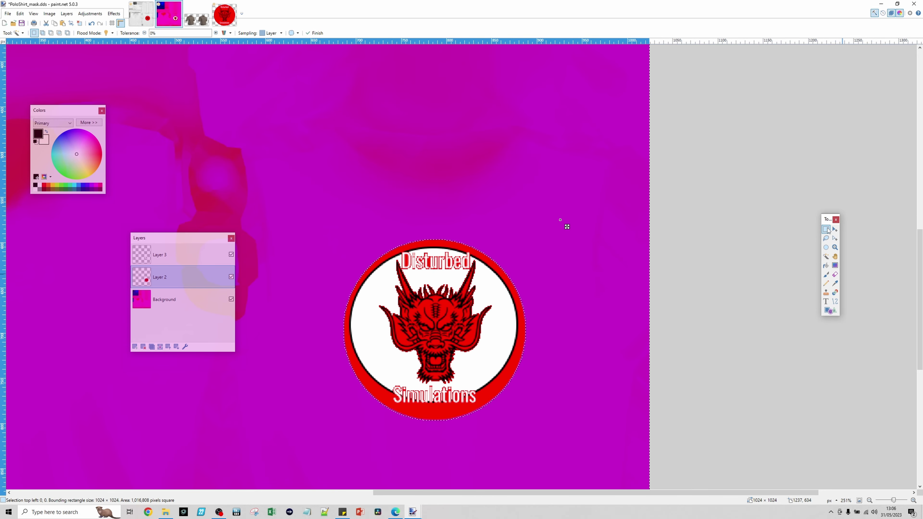
{"action": "left_click", "coordinate": [825, 230]}
{"action": "left_click_drag", "start_coordinate": [536, 144], "coordinate": [570, 170]}
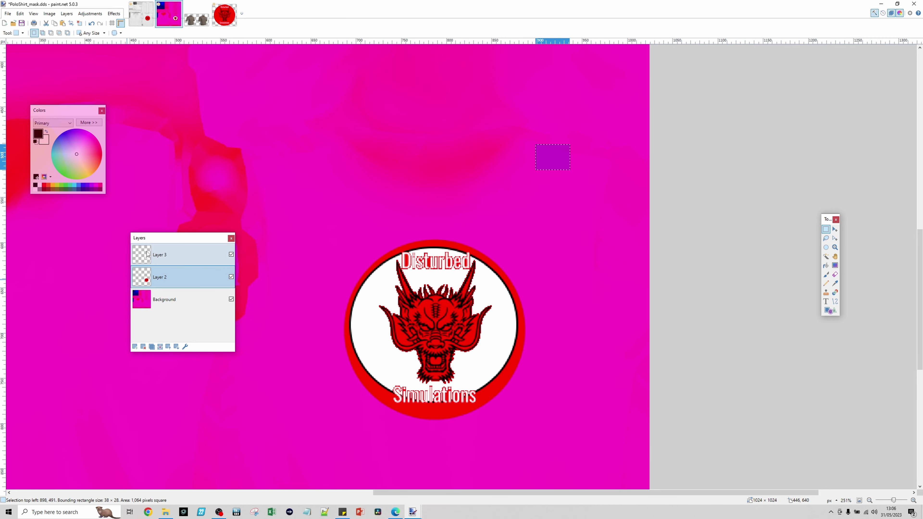
{"action": "left_click", "coordinate": [148, 253]}
{"action": "left_click_drag", "start_coordinate": [374, 333], "coordinate": [376, 343]}
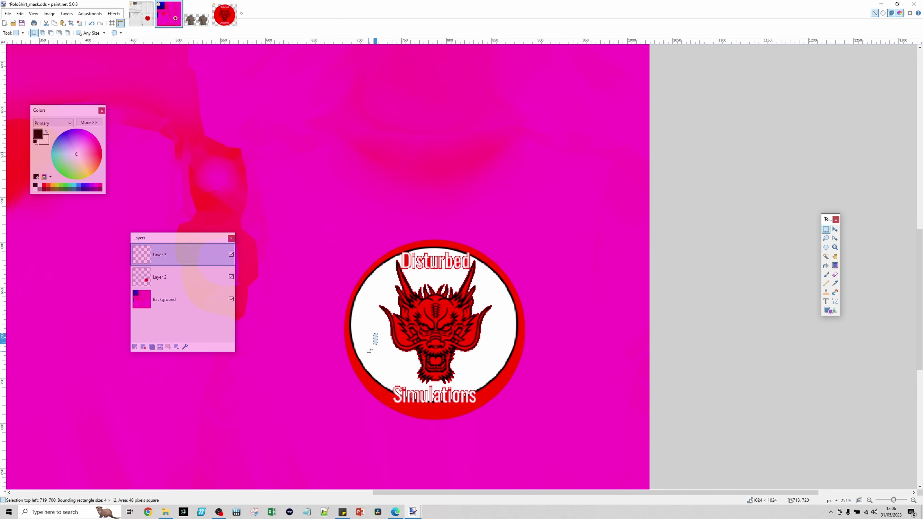
{"action": "left_click", "coordinate": [368, 353]}
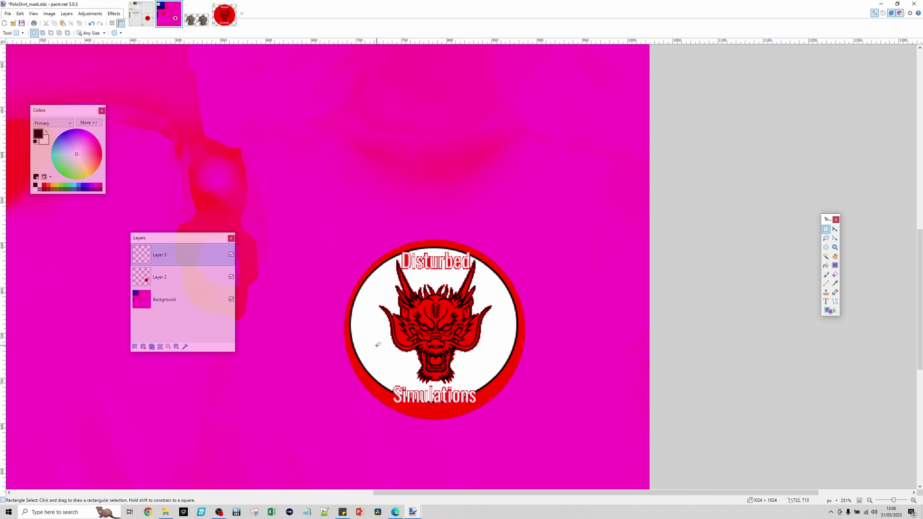
{"action": "left_click_drag", "start_coordinate": [356, 337], "coordinate": [354, 341]}
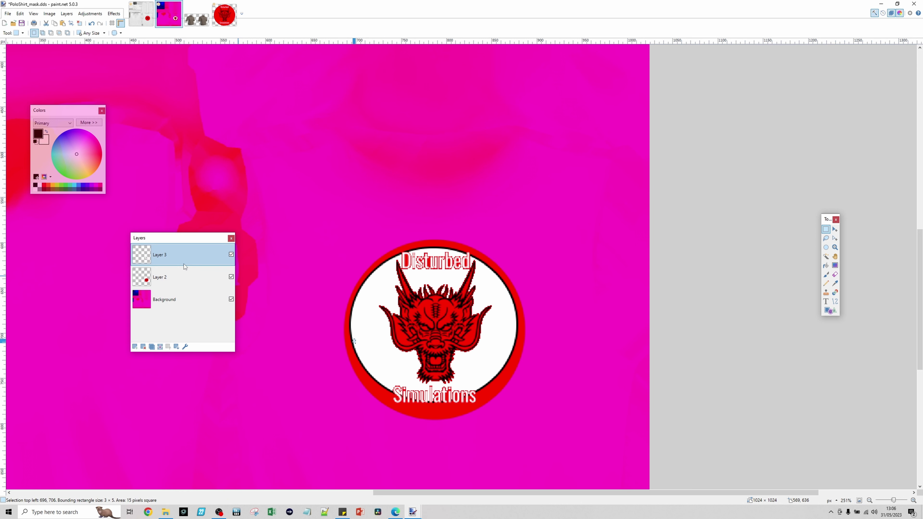
{"action": "key", "text": "ctrl+d"}
Step: Delete the white-ellipse layer and add a fresh empty Layer 3 above the logo
{"action": "left_click", "coordinate": [143, 347]}
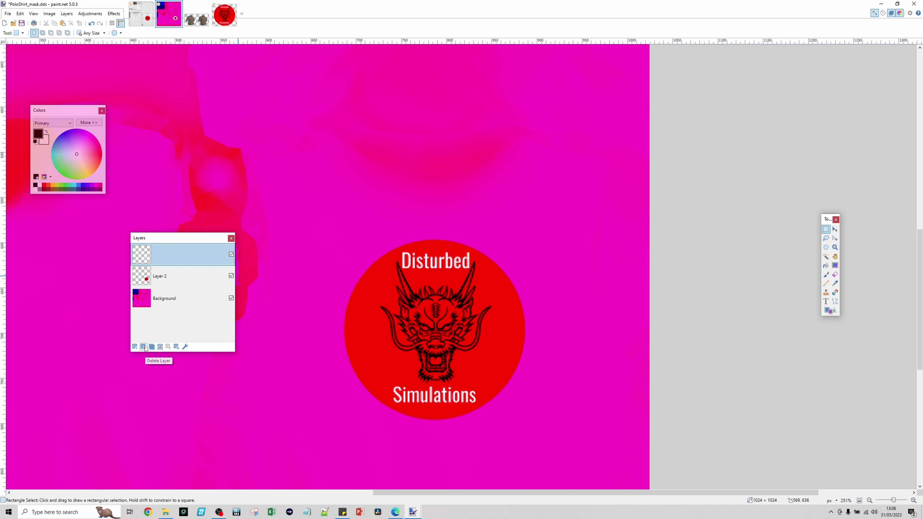
{"action": "left_click", "coordinate": [49, 13]}
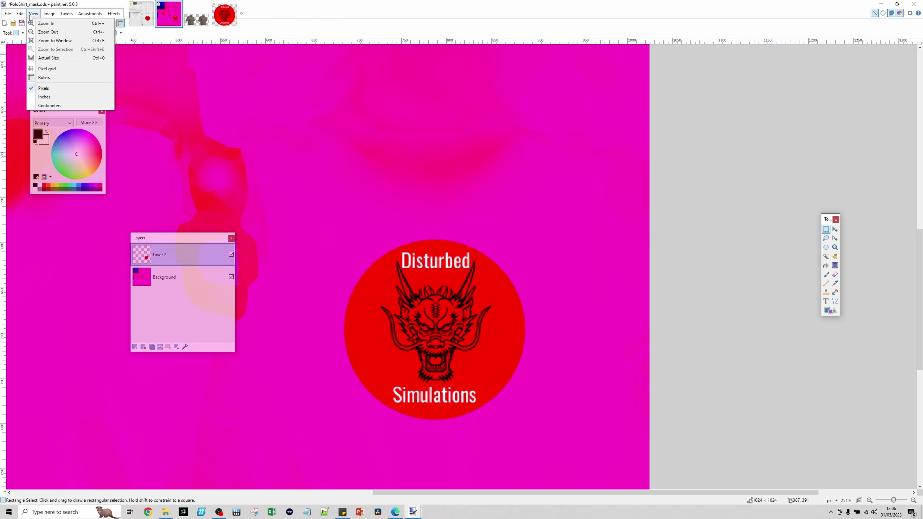
{"action": "left_click", "coordinate": [54, 14]}
{"action": "left_click", "coordinate": [55, 14]}
{"action": "left_click", "coordinate": [54, 13]}
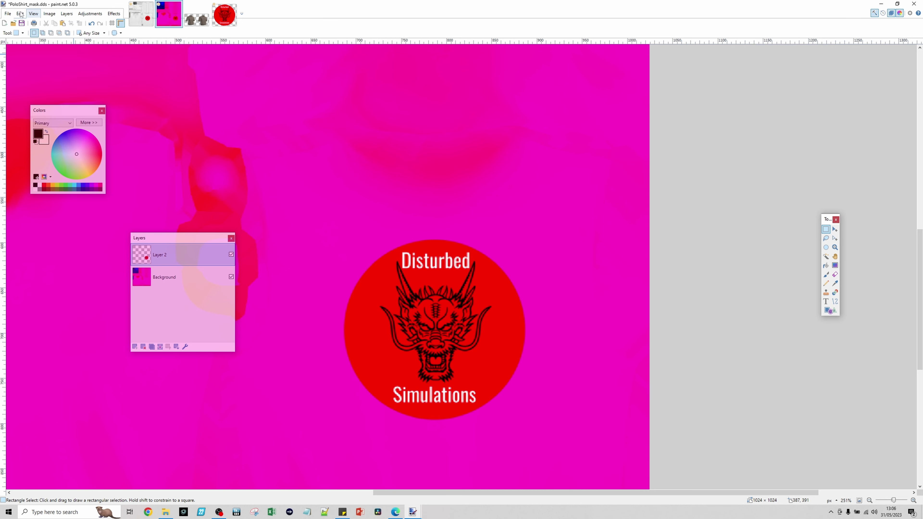
{"action": "left_click", "coordinate": [67, 14]}
{"action": "left_click", "coordinate": [73, 23]}
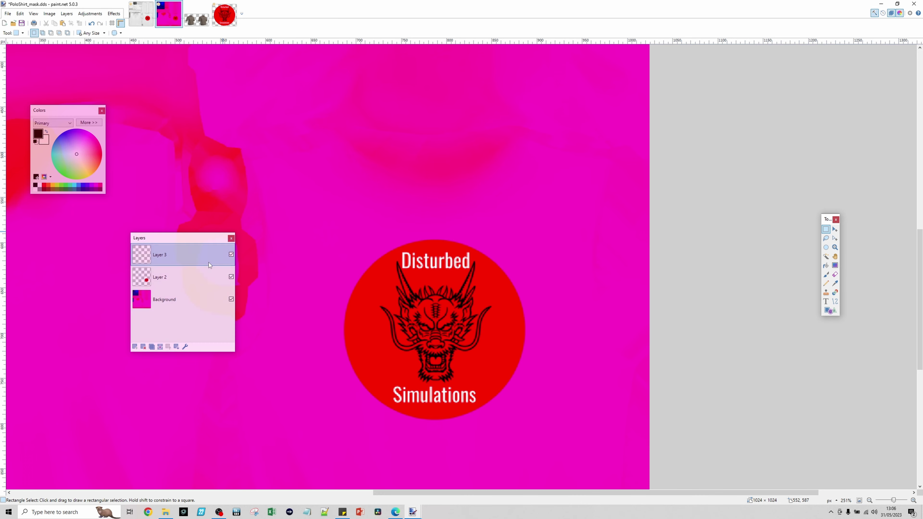
Step: Pick the Ellipse tool and set the secondary colour to black
{"action": "left_click", "coordinate": [829, 310]}
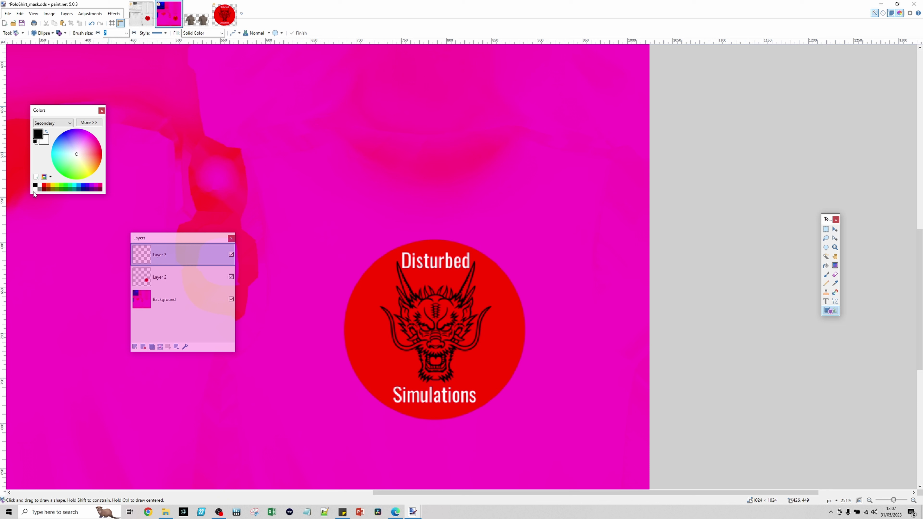
{"action": "left_click_drag", "start_coordinate": [54, 144], "coordinate": [45, 143]}
{"action": "left_click", "coordinate": [35, 186]}
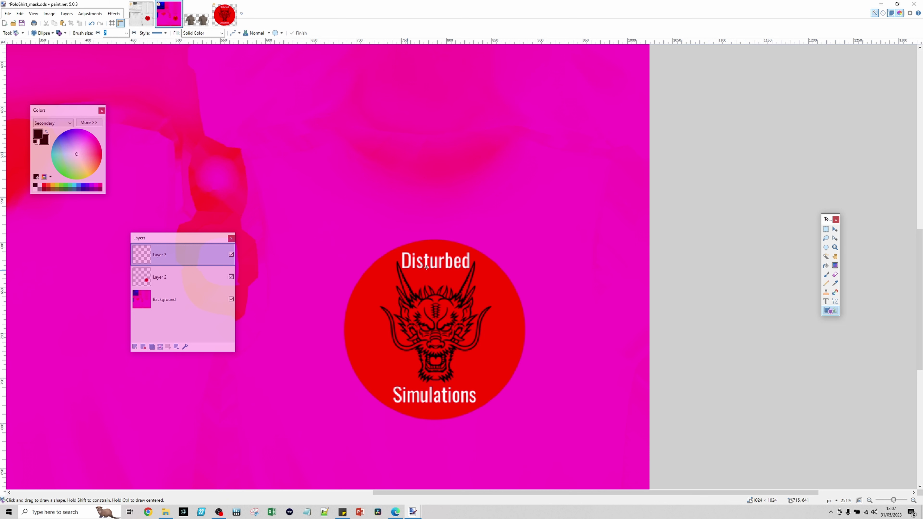
Step: Draw a black ellipse, stretching it until it covers the red logo circle, and commit it
{"action": "left_click_drag", "start_coordinate": [384, 282], "coordinate": [511, 416]}
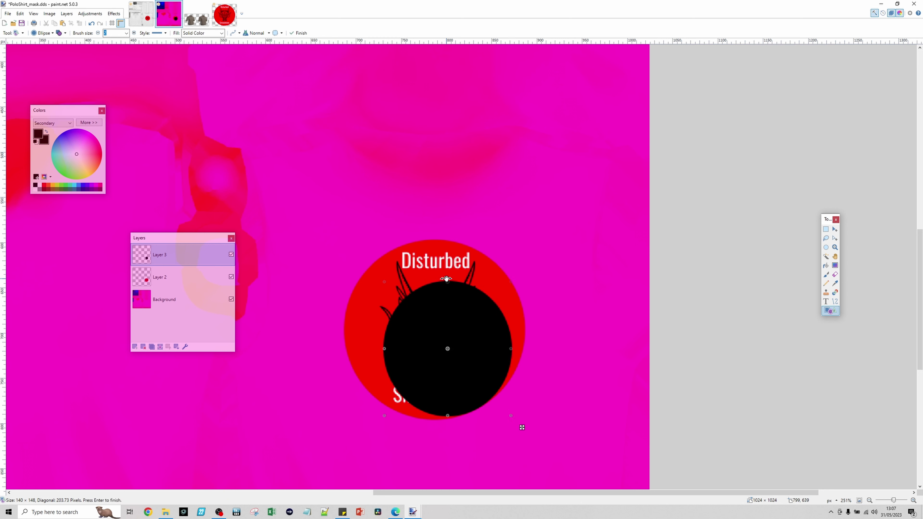
{"action": "left_click_drag", "start_coordinate": [448, 320], "coordinate": [436, 306]}
{"action": "left_click_drag", "start_coordinate": [434, 399], "coordinate": [435, 420]}
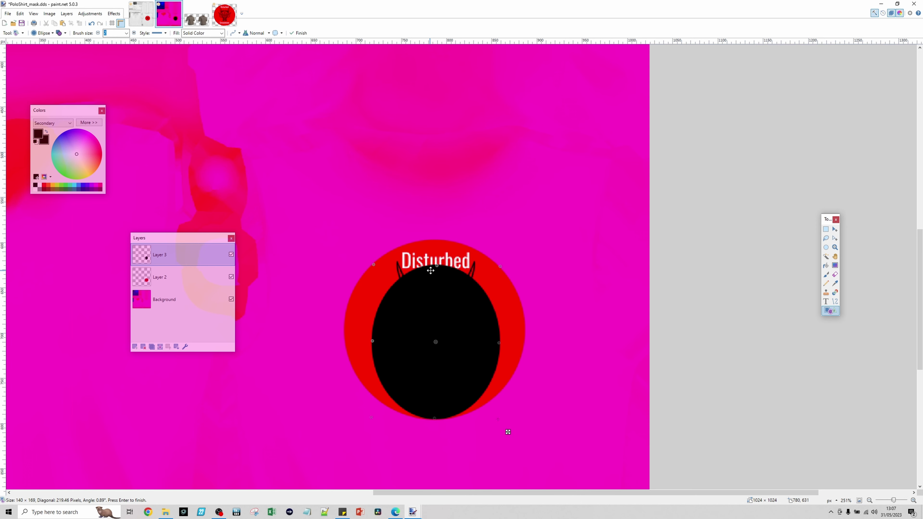
{"action": "left_click_drag", "start_coordinate": [435, 266], "coordinate": [437, 244]}
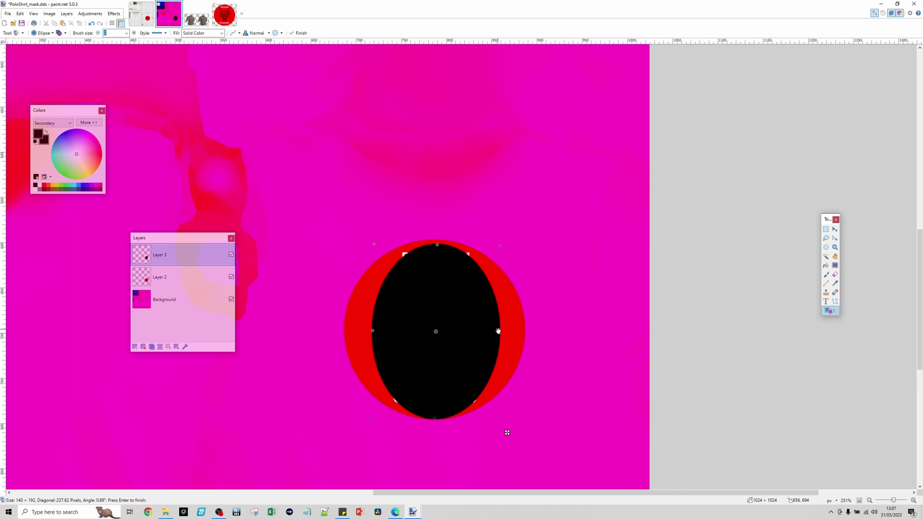
{"action": "left_click_drag", "start_coordinate": [500, 332], "coordinate": [523, 332]}
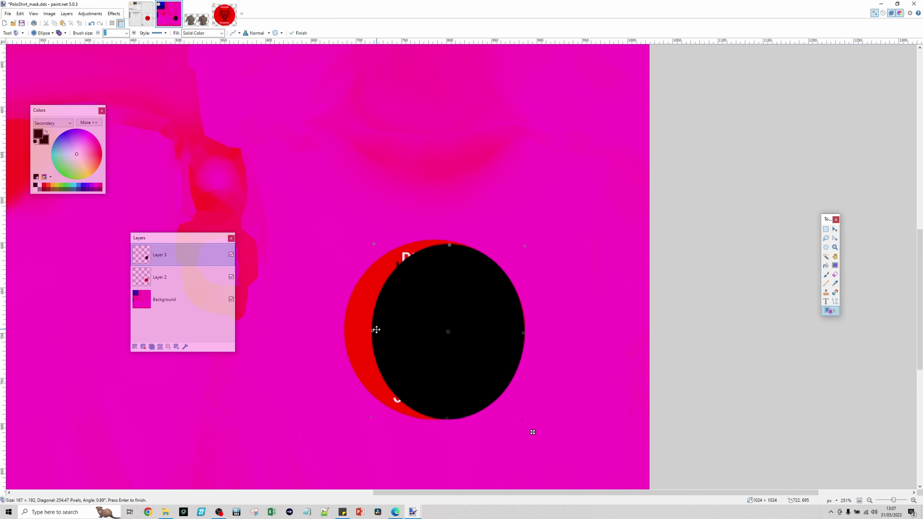
{"action": "left_click_drag", "start_coordinate": [374, 330], "coordinate": [347, 334]}
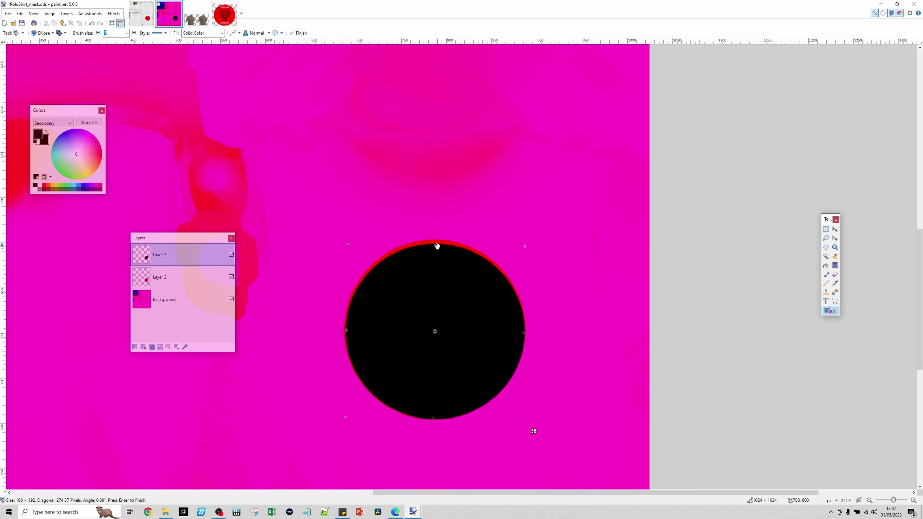
{"action": "left_click_drag", "start_coordinate": [437, 245], "coordinate": [436, 242]}
{"action": "left_click_drag", "start_coordinate": [433, 292], "coordinate": [434, 292]}
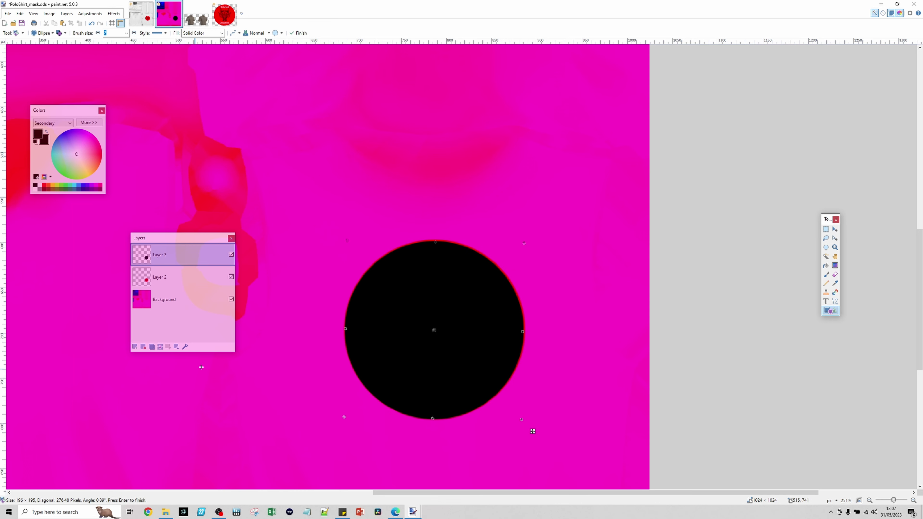
{"action": "key", "text": "Return"}
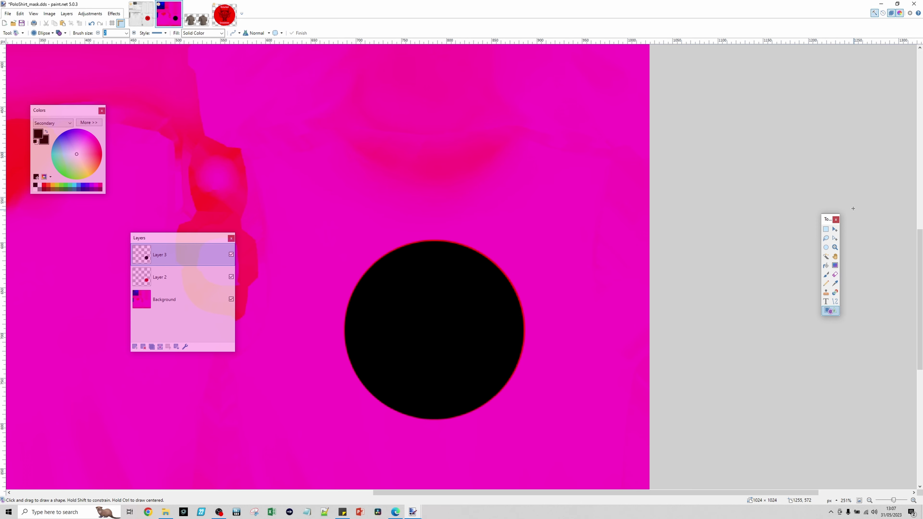
Step: Magic Wand the black circle, activate the Background layer, and hide Layers 2 and 3
{"action": "left_click", "coordinate": [825, 257]}
{"action": "left_click", "coordinate": [437, 352]}
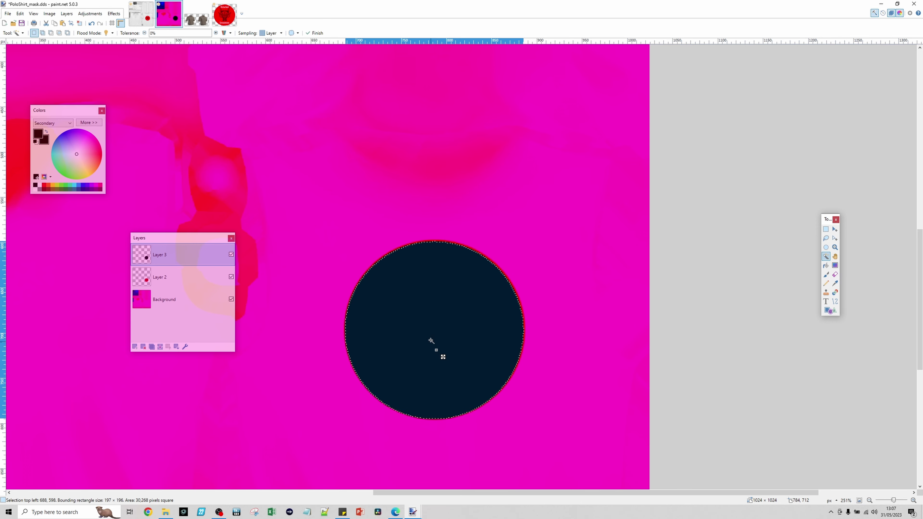
{"action": "left_click", "coordinate": [173, 306]}
{"action": "left_click", "coordinate": [232, 277]}
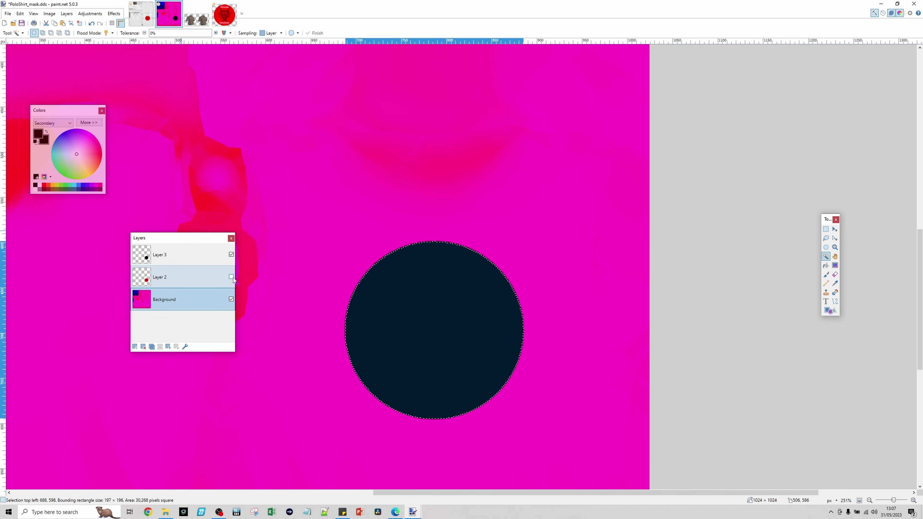
{"action": "left_click", "coordinate": [232, 254]}
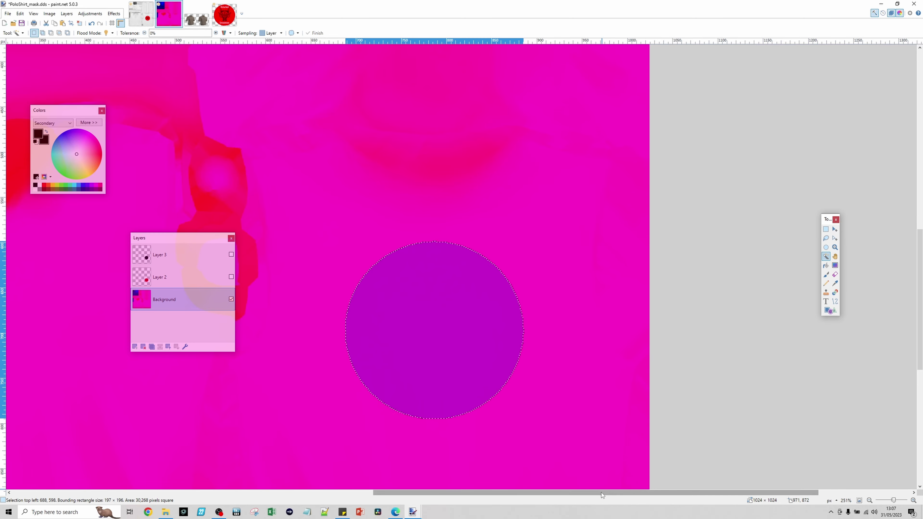
{"action": "left_click_drag", "start_coordinate": [601, 493], "coordinate": [182, 290]}
Step: Invert the selection and sample the blue from the existing blue patch
{"action": "left_click", "coordinate": [20, 14]}
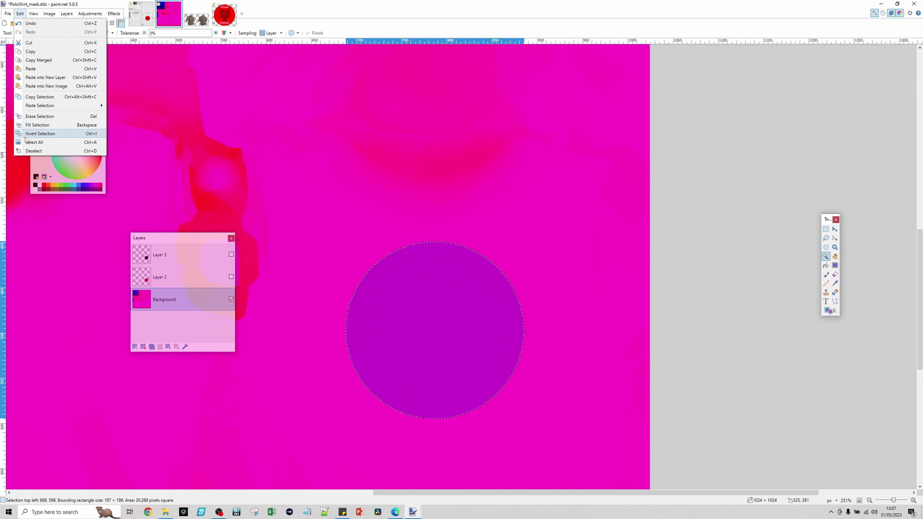
{"action": "left_click", "coordinate": [44, 132]}
{"action": "left_click_drag", "start_coordinate": [554, 493], "coordinate": [387, 445]}
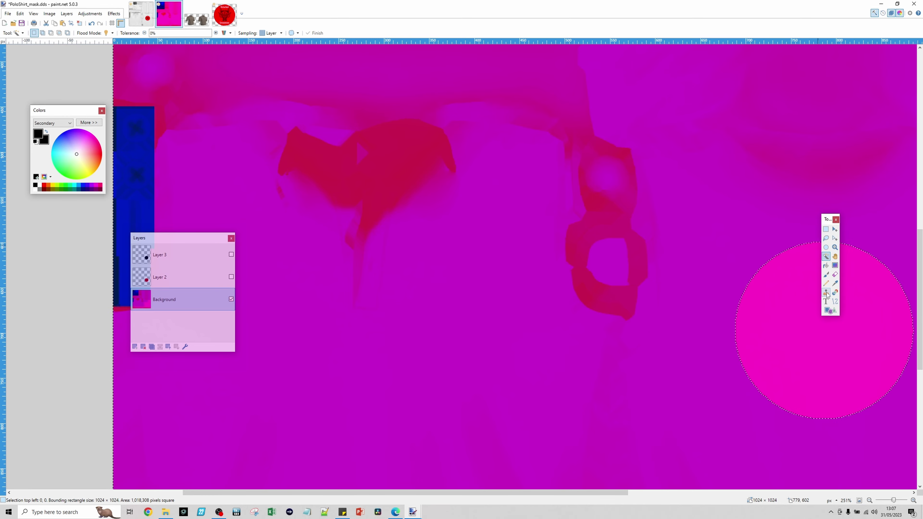
{"action": "left_click", "coordinate": [834, 284]}
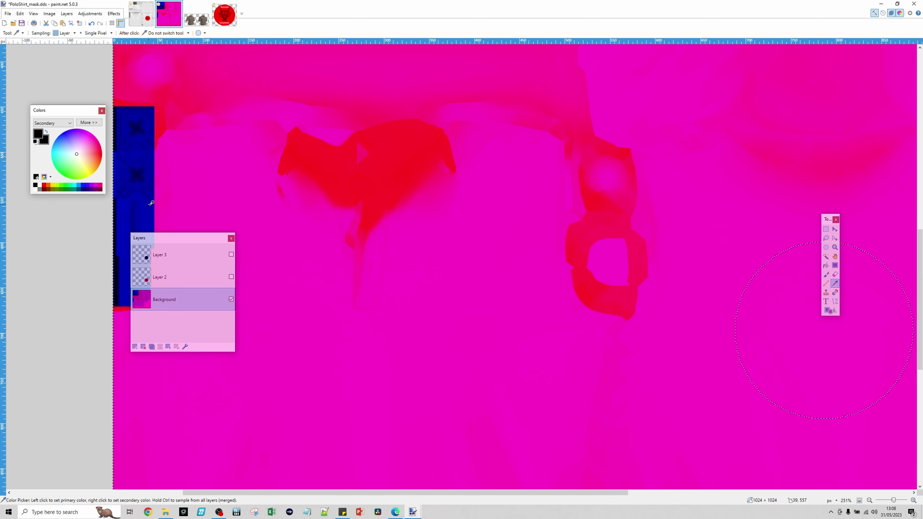
{"action": "left_click", "coordinate": [151, 213]}
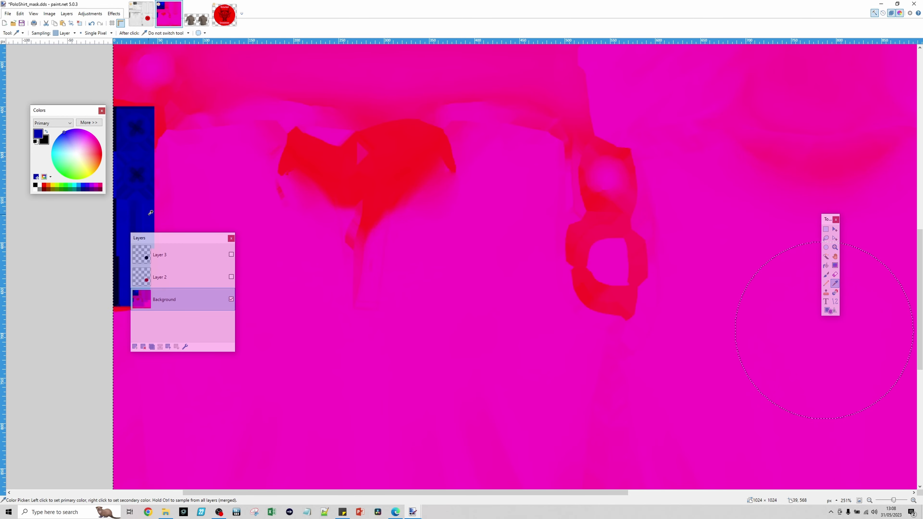
Step: Invert back to the circle and Paint Bucket fill it with the sampled blue
{"action": "left_click", "coordinate": [826, 266]}
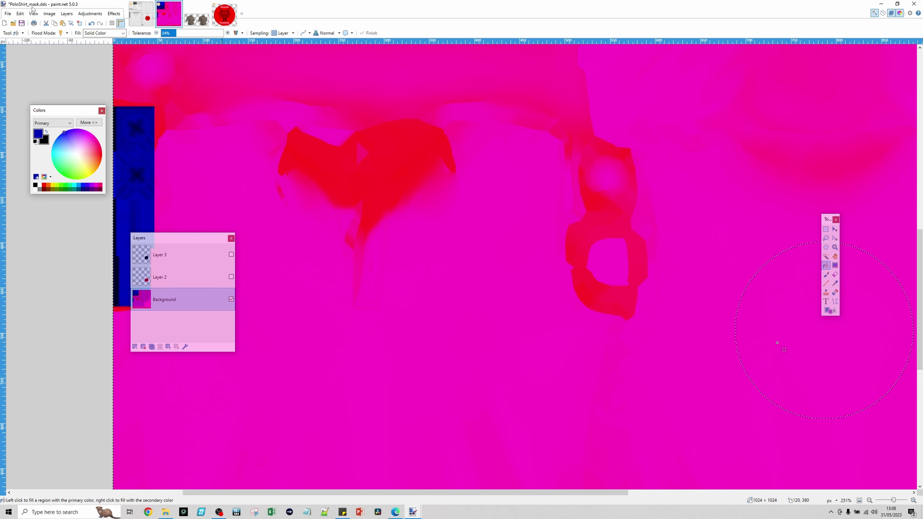
{"action": "left_click", "coordinate": [20, 14]}
{"action": "left_click", "coordinate": [40, 133]}
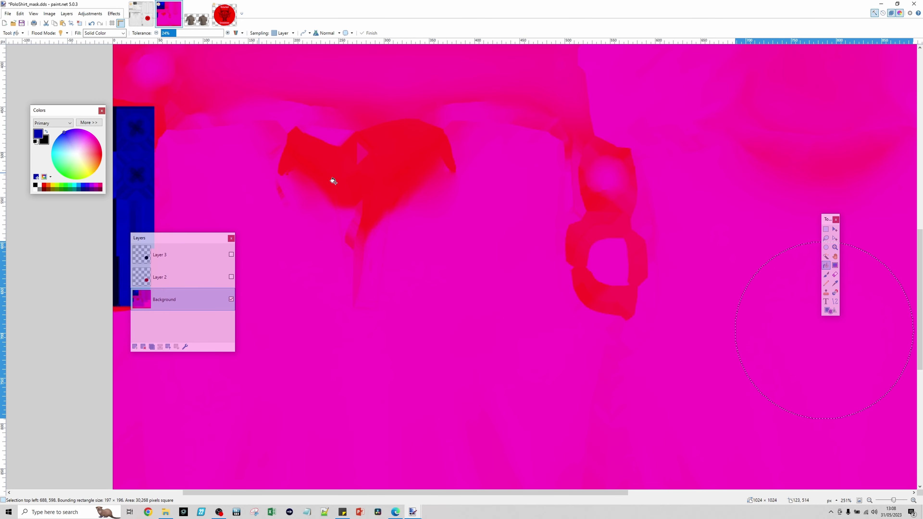
{"action": "left_click", "coordinate": [805, 334]}
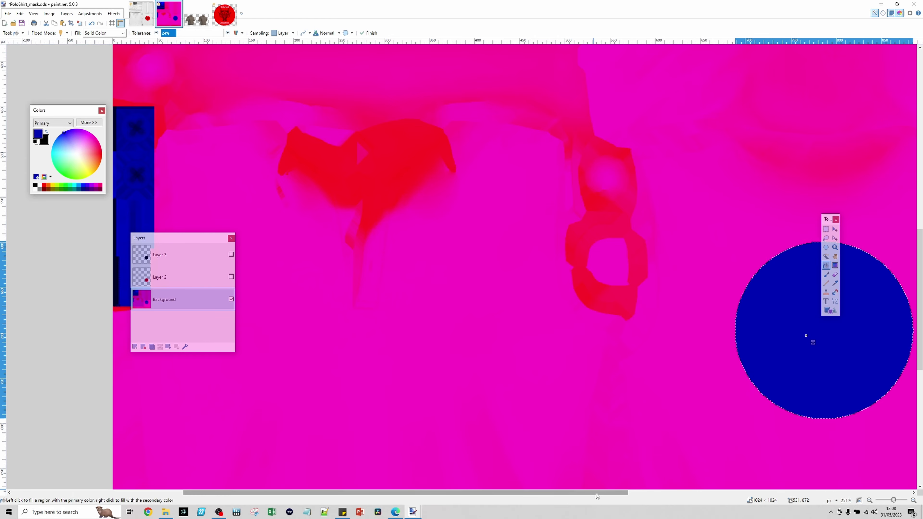
{"action": "left_click_drag", "start_coordinate": [596, 493], "coordinate": [659, 498]}
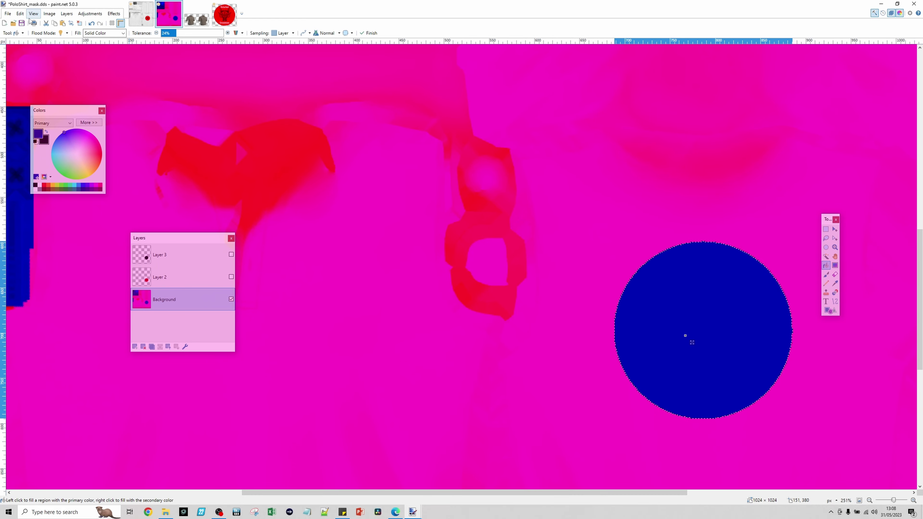
Step: Save the mask over PoloShirt_mask.dds as a DirectDraw Surface (DDS) file
{"action": "left_click", "coordinate": [20, 14]}
{"action": "mouse_move", "coordinate": [8, 14]}
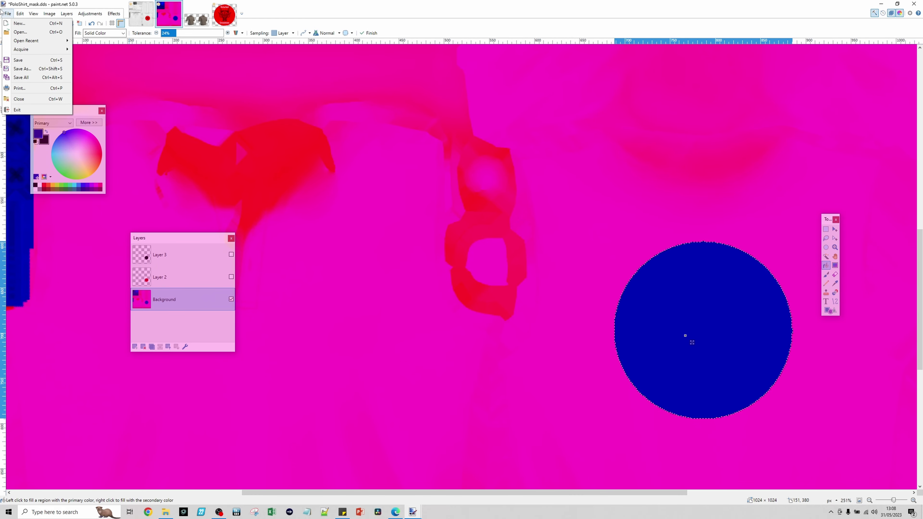
{"action": "left_click", "coordinate": [16, 68]}
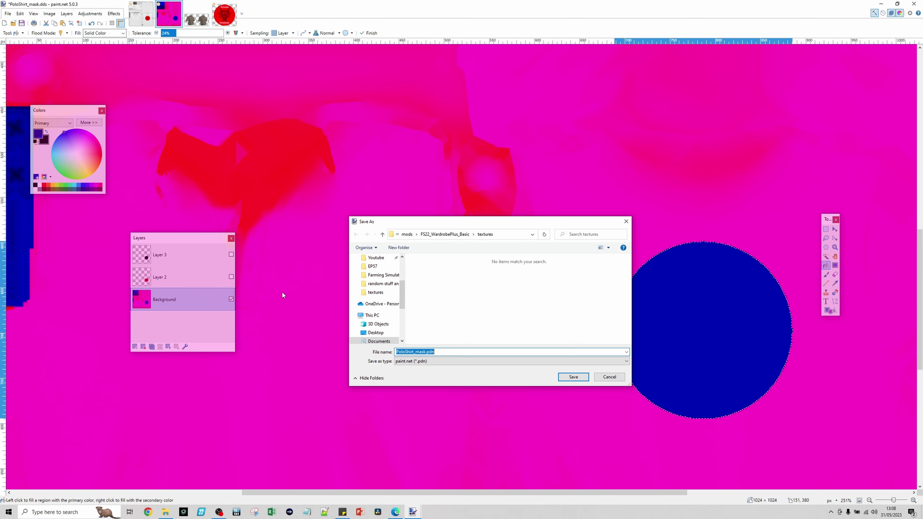
{"action": "left_click", "coordinate": [439, 361]}
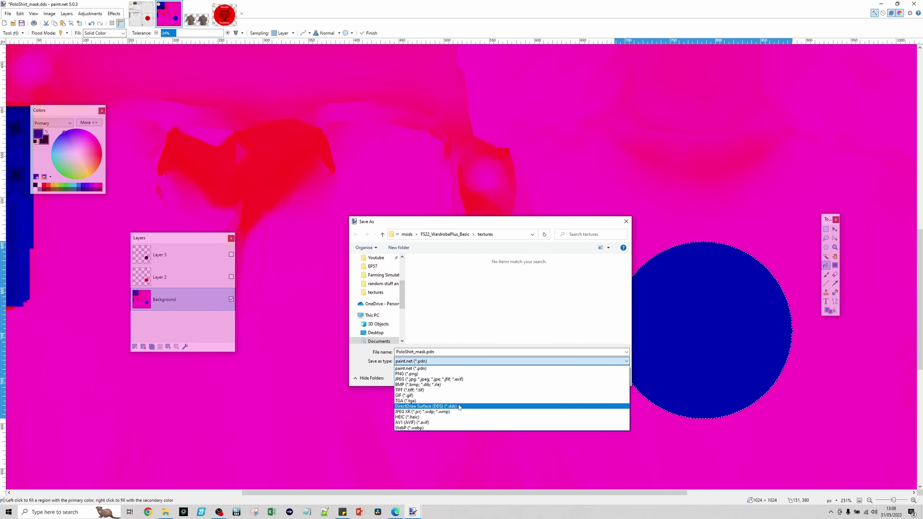
{"action": "left_click", "coordinate": [572, 406]}
{"action": "left_click", "coordinate": [584, 379]}
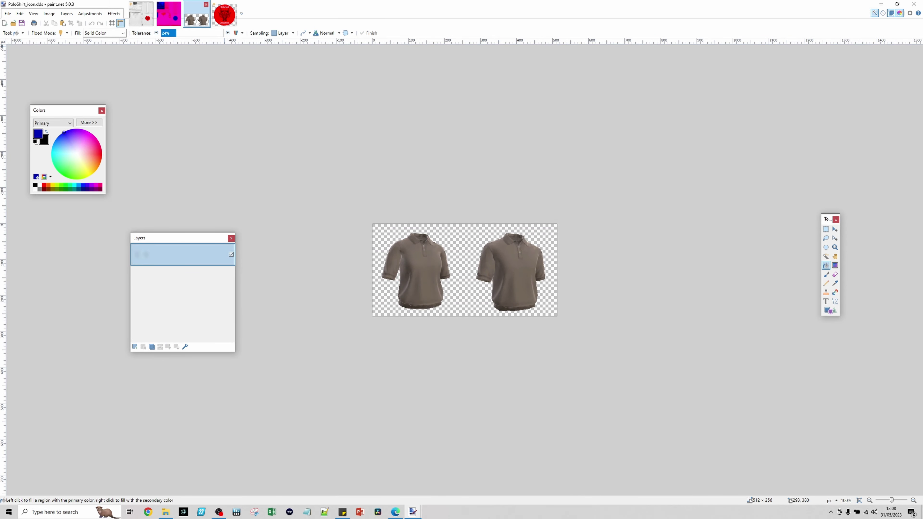
Step: Save PoloShirt_diffuse.dds over the original as DDS, accepting compression and flattening the layers
{"action": "left_click", "coordinate": [141, 14]}
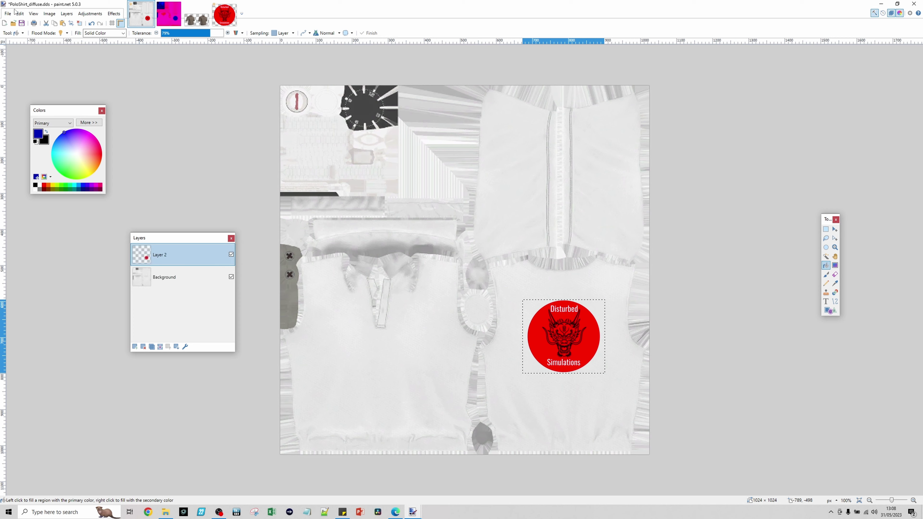
{"action": "left_click", "coordinate": [7, 13]}
{"action": "left_click", "coordinate": [22, 68]}
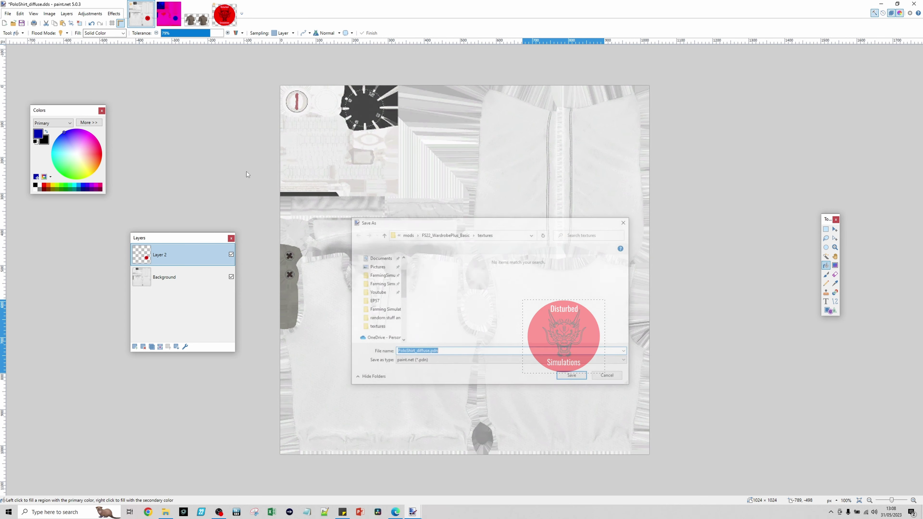
{"action": "left_click", "coordinate": [443, 363]}
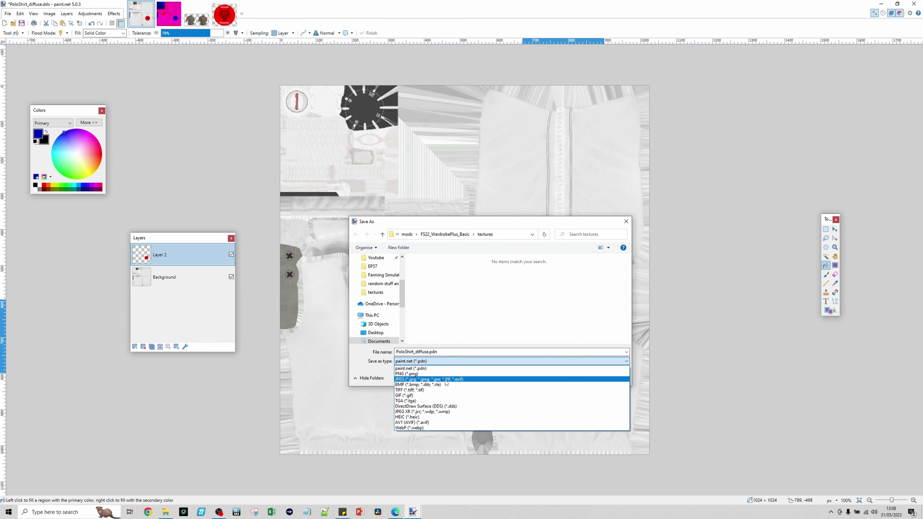
{"action": "left_click", "coordinate": [459, 407]}
{"action": "left_click", "coordinate": [576, 378]}
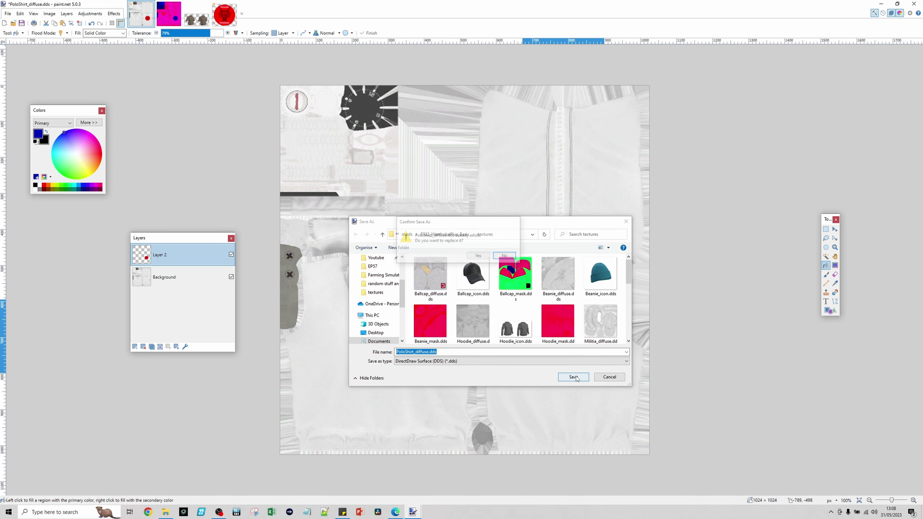
{"action": "left_click", "coordinate": [478, 257]}
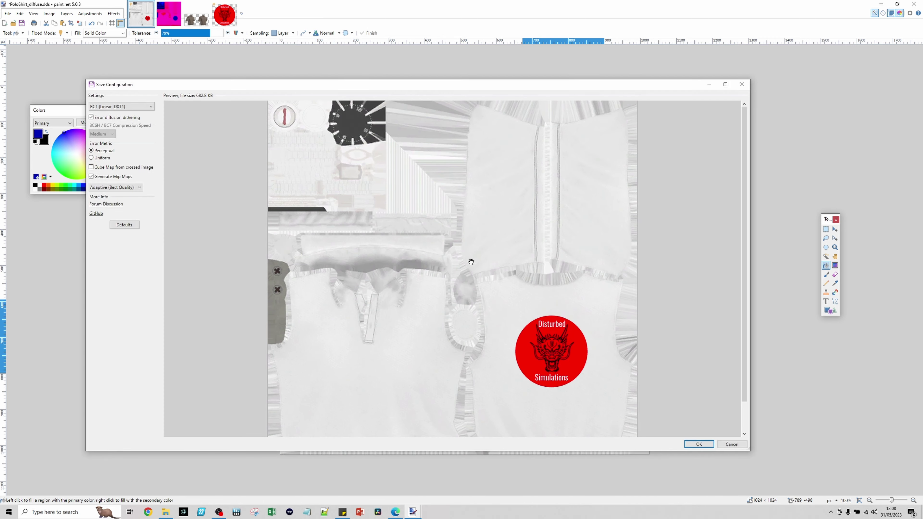
{"action": "left_click", "coordinate": [710, 445]}
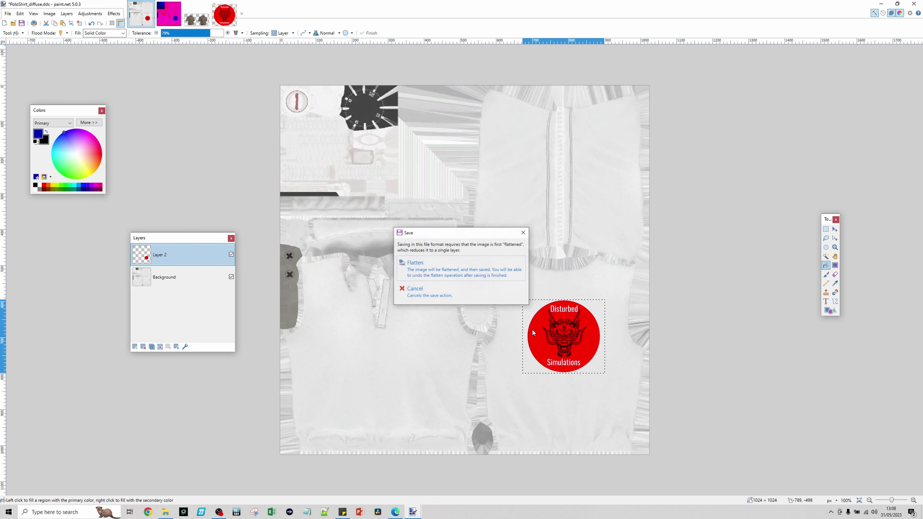
{"action": "left_click", "coordinate": [435, 265]}
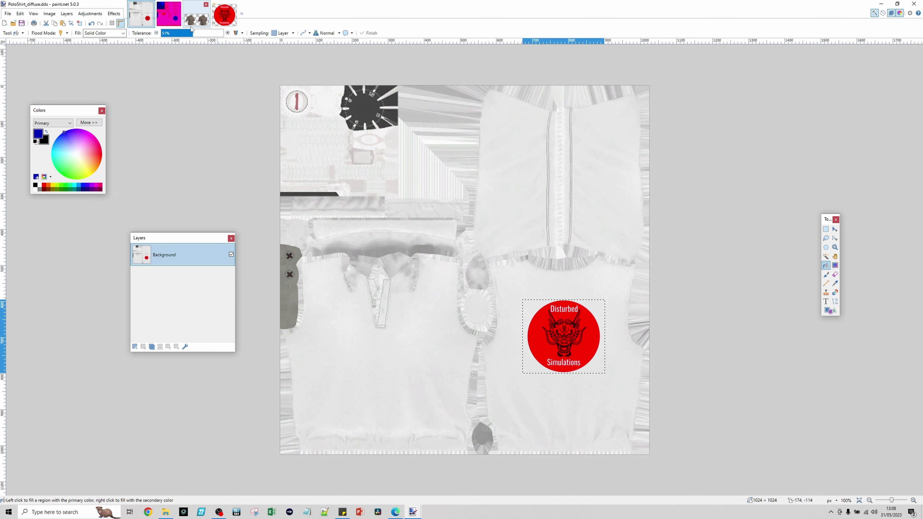
Step: Resize the Disturbed Simulations logo to 100 pixels wide (100 × 90)
{"action": "left_click", "coordinate": [224, 14]}
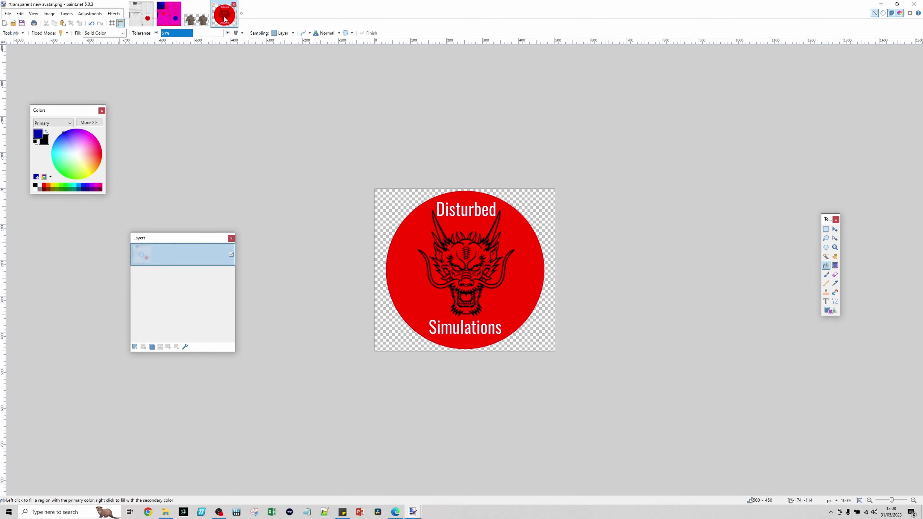
{"action": "left_click", "coordinate": [33, 14]}
{"action": "mouse_move", "coordinate": [49, 13]}
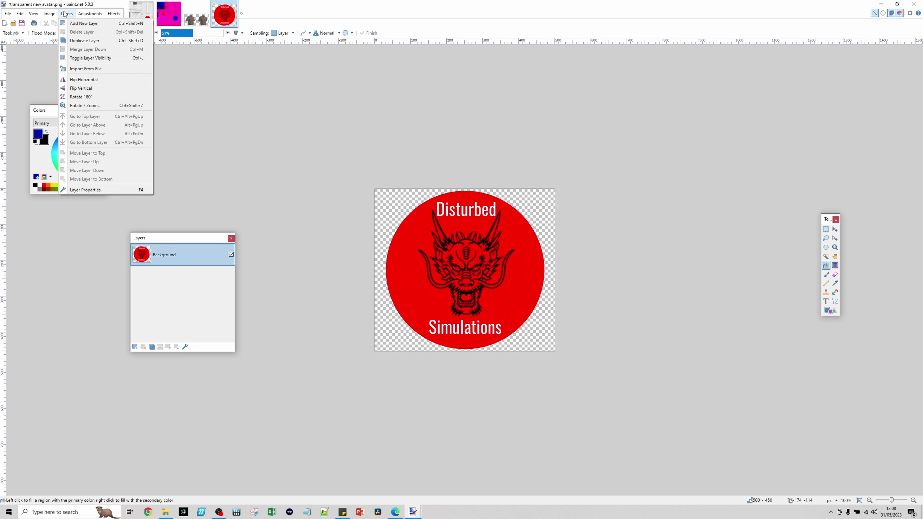
{"action": "left_click", "coordinate": [59, 32]}
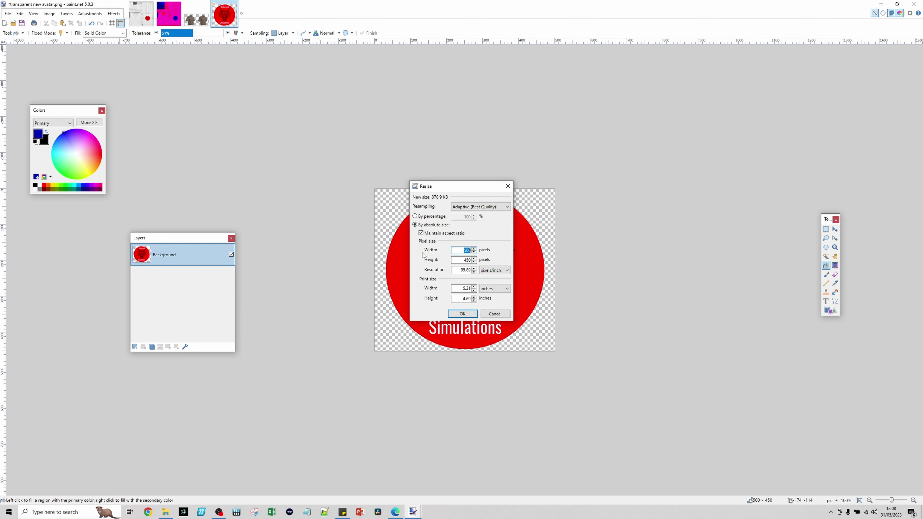
{"action": "type", "text": "100"}
{"action": "key", "text": "Return"}
Step: Copy the logo, paste it as a new layer on PoloShirt_icon.dds, and place it on the right-hand shirt
{"action": "left_click", "coordinate": [20, 14]}
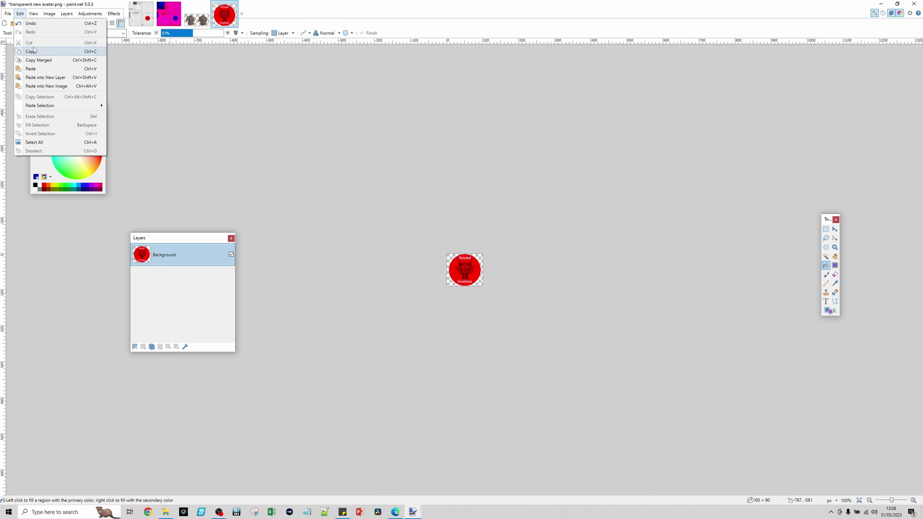
{"action": "left_click", "coordinate": [36, 49]}
{"action": "left_click", "coordinate": [195, 19]}
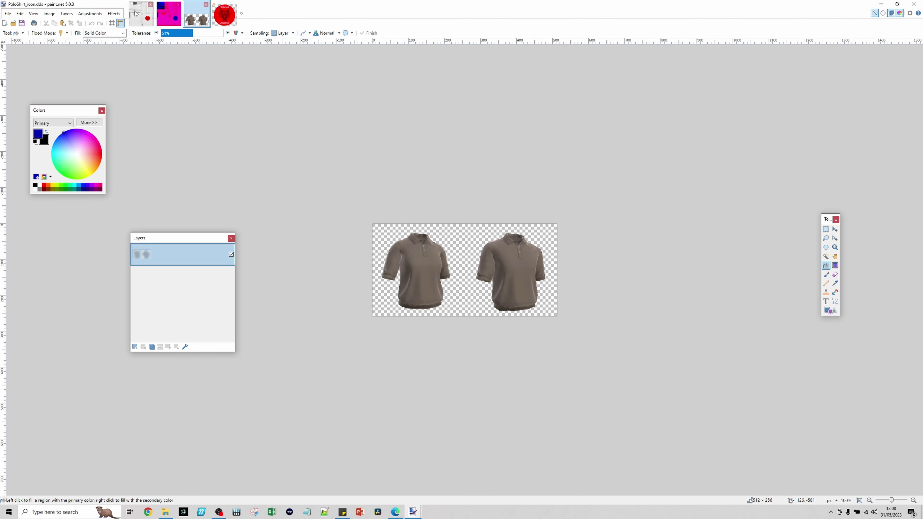
{"action": "left_click", "coordinate": [20, 14]}
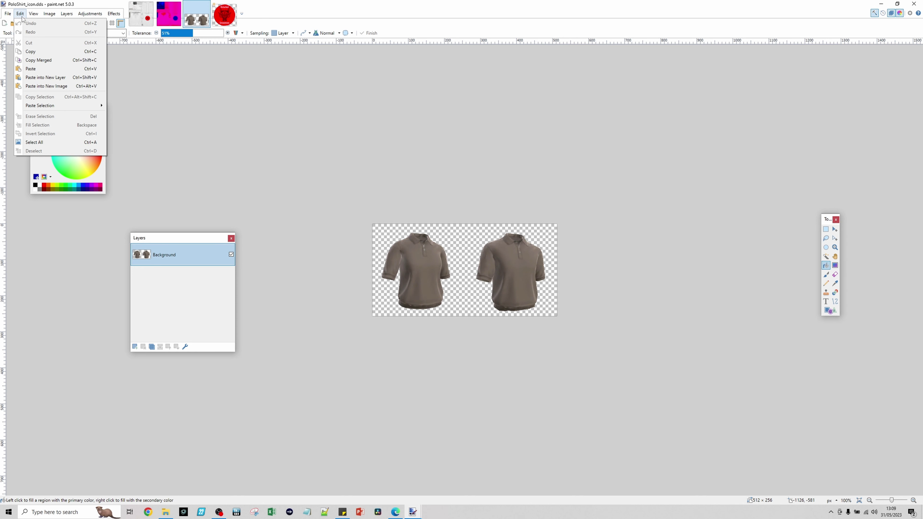
{"action": "left_click", "coordinate": [46, 77]}
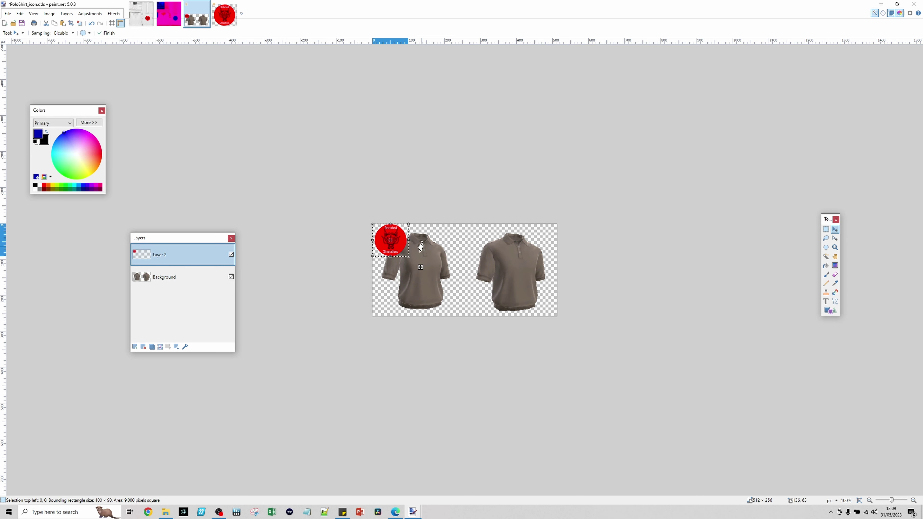
{"action": "left_click_drag", "start_coordinate": [420, 267], "coordinate": [549, 302]}
{"action": "left_click_drag", "start_coordinate": [515, 273], "coordinate": [516, 273]}
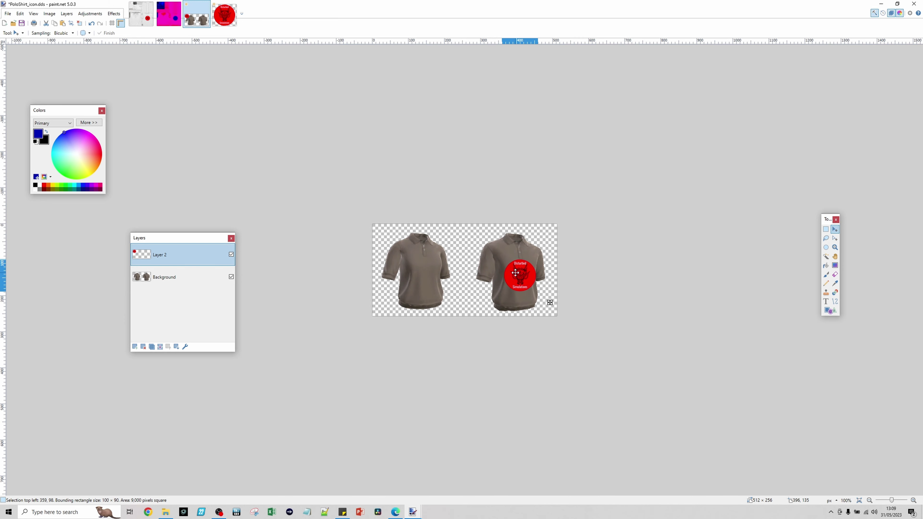
Step: Save the icon as a flattened DDS over PoloShirt_icon.dds, then close paint.net
{"action": "left_click", "coordinate": [8, 13]}
{"action": "left_click", "coordinate": [21, 61]}
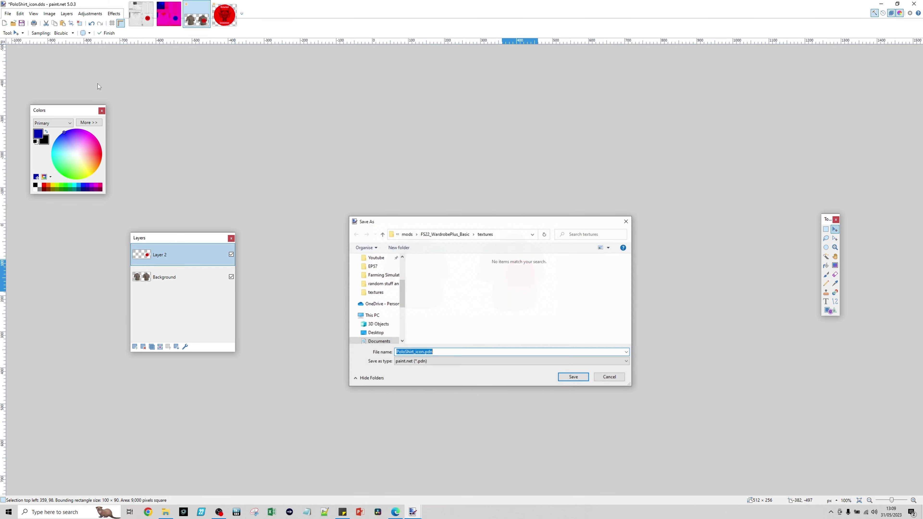
{"action": "left_click", "coordinate": [595, 361]}
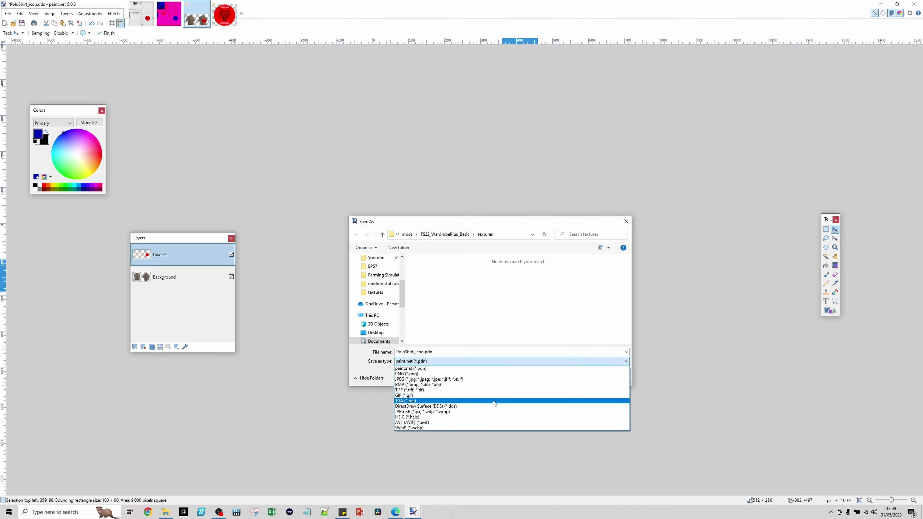
{"action": "left_click", "coordinate": [482, 406]}
{"action": "left_click", "coordinate": [574, 377]}
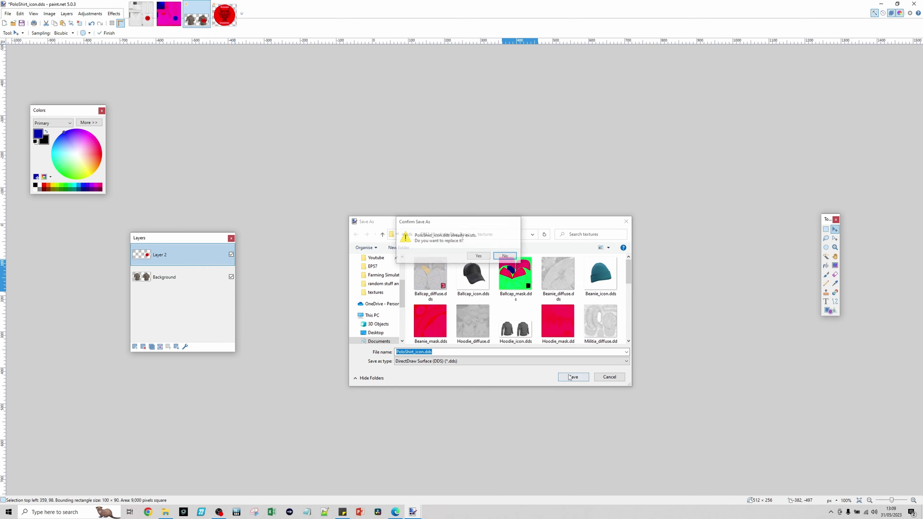
{"action": "left_click", "coordinate": [476, 258]}
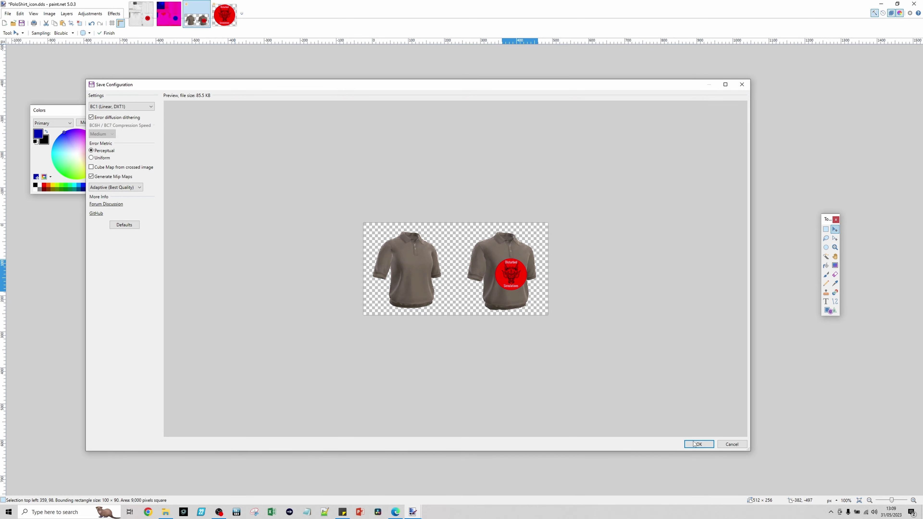
{"action": "left_click", "coordinate": [698, 444]}
{"action": "left_click", "coordinate": [447, 270]}
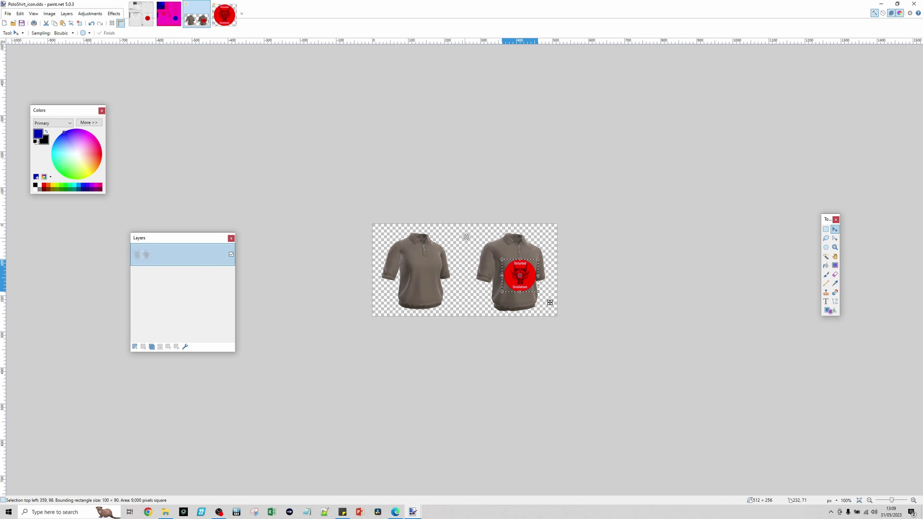
{"action": "left_click", "coordinate": [914, 4]}
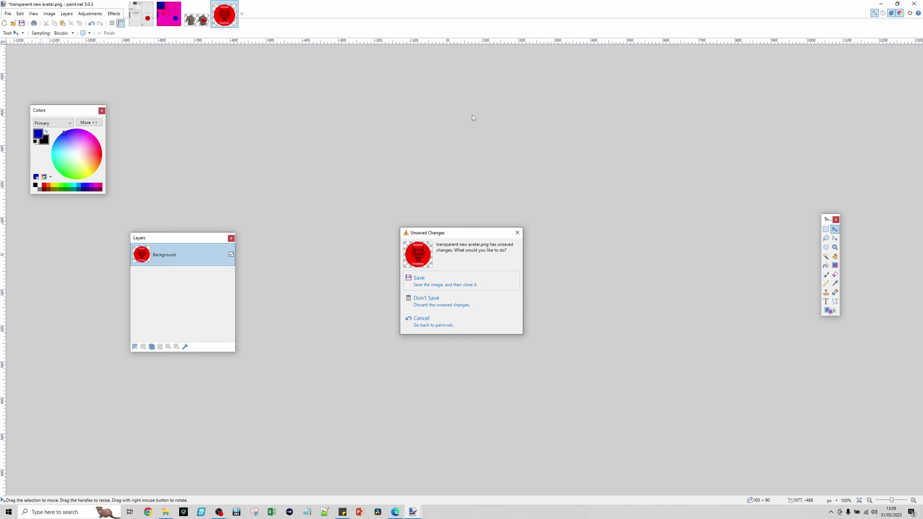
Step: Discard the logo image changes and go up to the FS22_WardrobePlus_Basic folder
{"action": "left_click", "coordinate": [424, 303]}
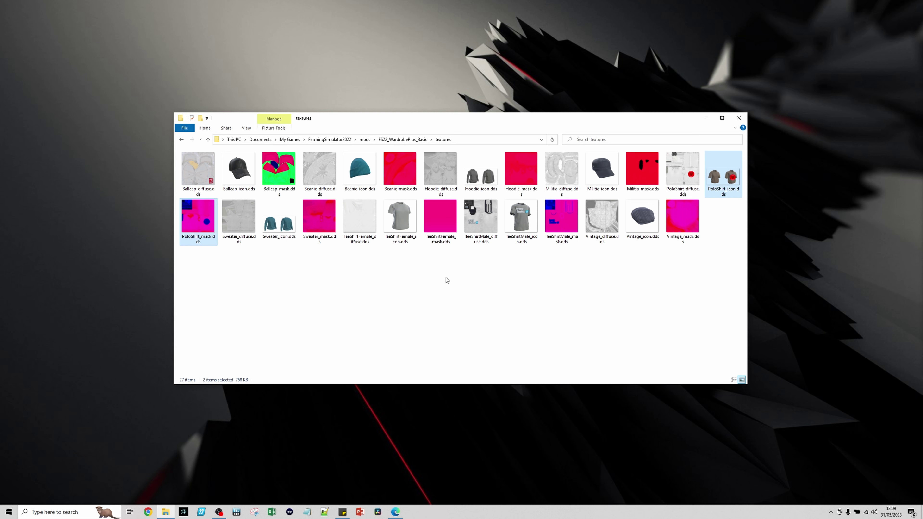
{"action": "left_click", "coordinate": [383, 139]}
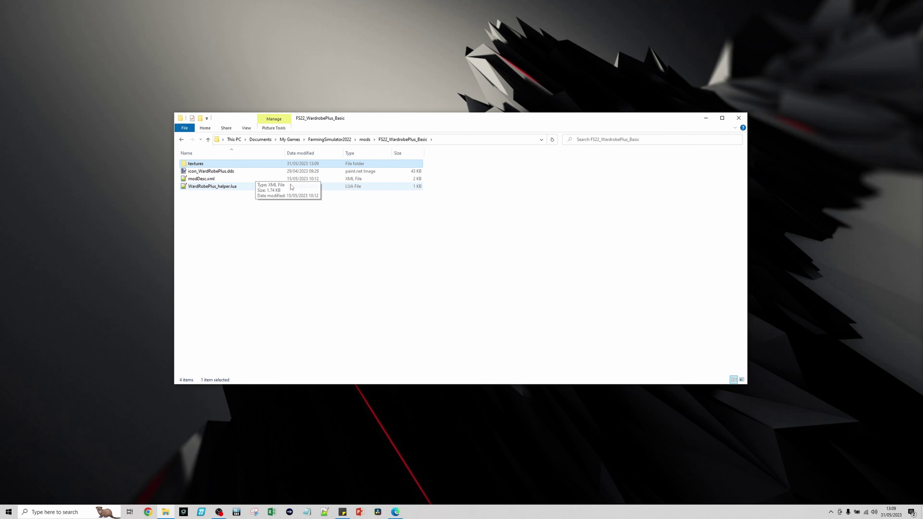
{"action": "left_click_drag", "start_coordinate": [537, 120], "coordinate": [618, 137]}
Step: Compress all four mod files into FS22_WardrobePlus_Basic.zip with 7-Zip
{"action": "left_click", "coordinate": [377, 205], "text": "shift"}
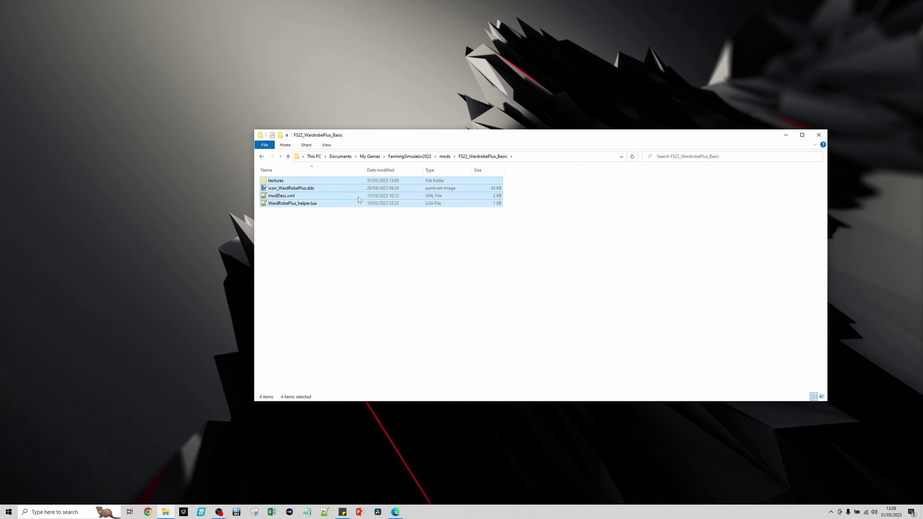
{"action": "right_click", "coordinate": [338, 194]}
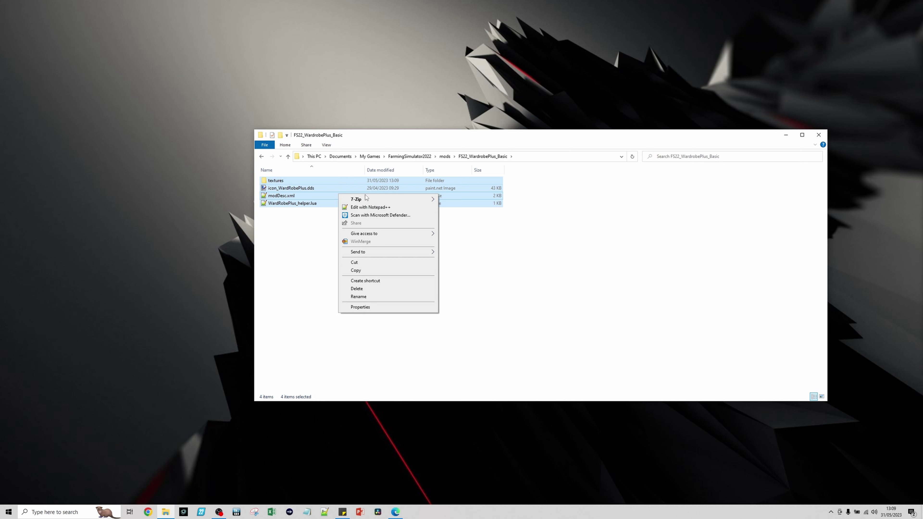
{"action": "mouse_move", "coordinate": [378, 198]}
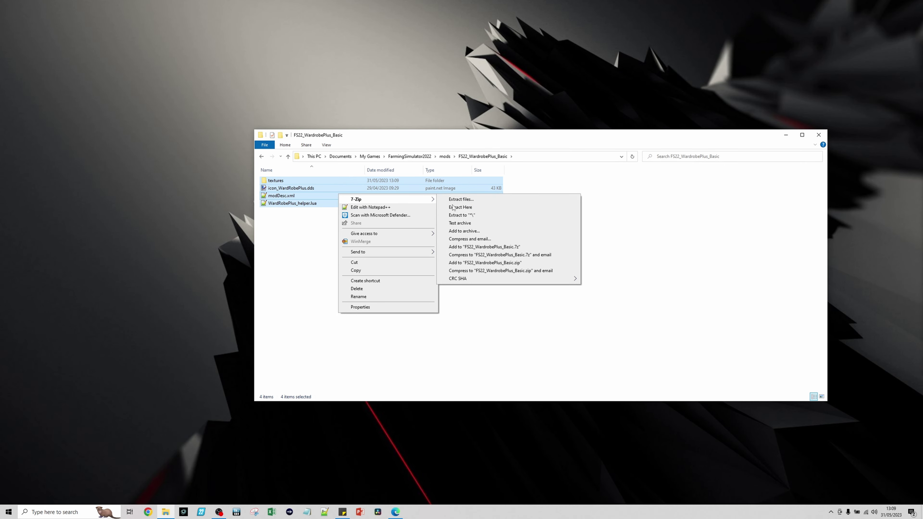
{"action": "left_click", "coordinate": [481, 264]}
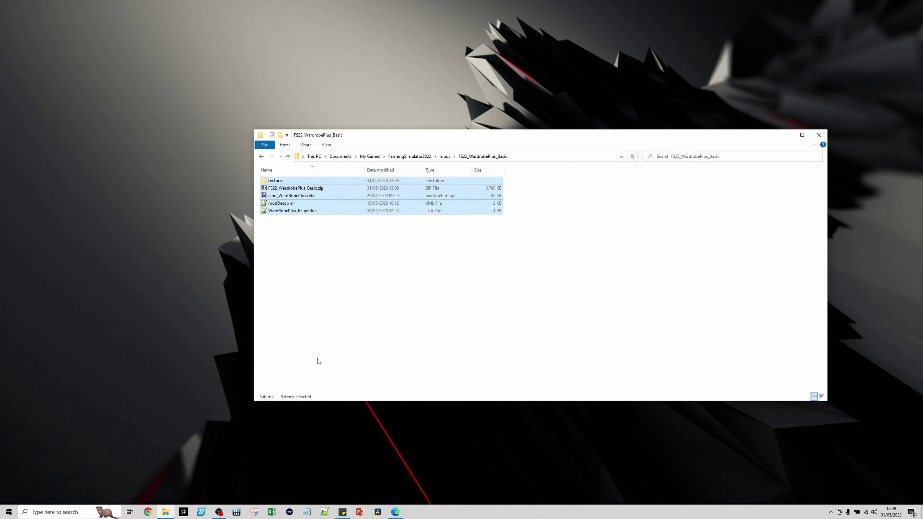
Step: Move up to the mods folder and select the unzipped FS22_WardrobePlus_Basic folder
{"action": "left_click", "coordinate": [322, 188]}
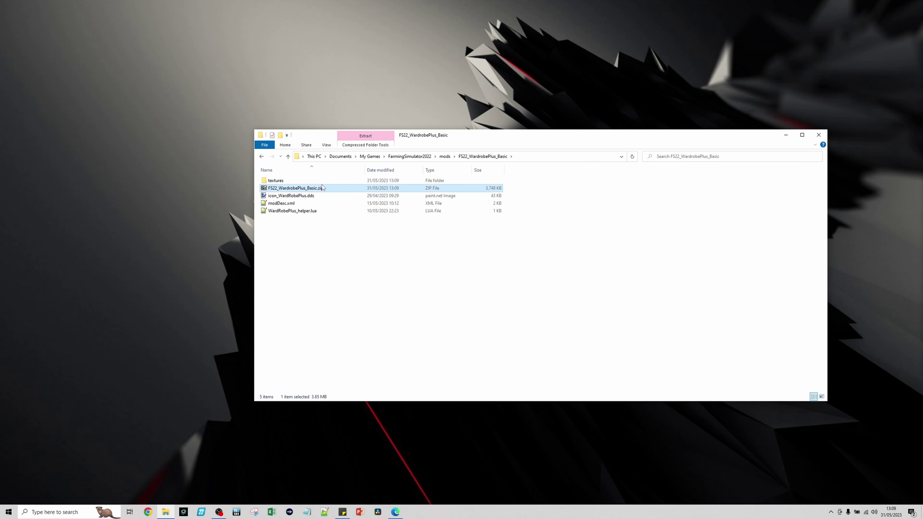
{"action": "left_click", "coordinate": [444, 156]}
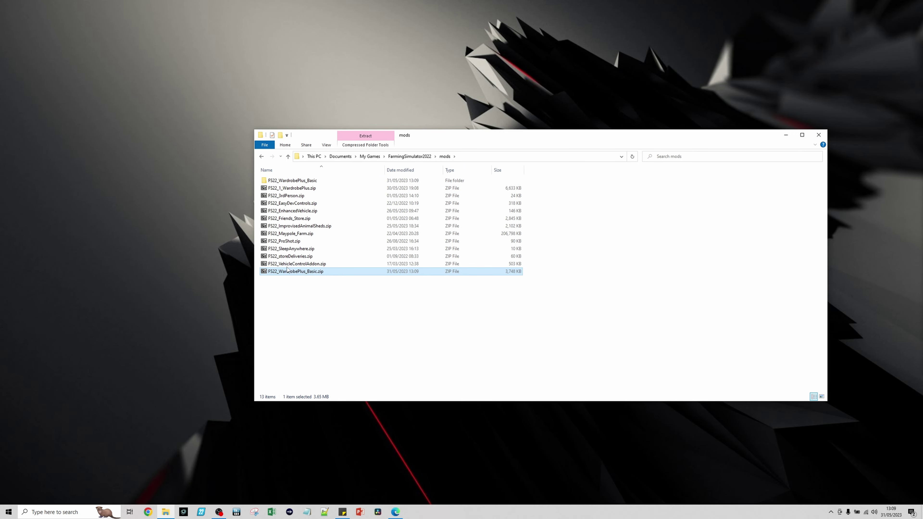
{"action": "left_click", "coordinate": [294, 181]}
Step: Delete the loose mod folder, tick WardRopePlus - Basic in Mods/DLC, and start the game
{"action": "key", "text": "Delete"}
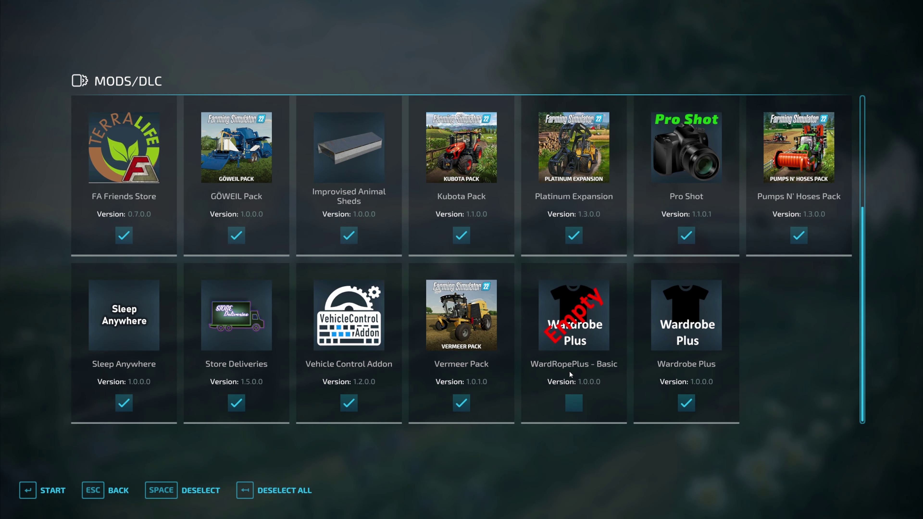
{"action": "left_click", "coordinate": [574, 404]}
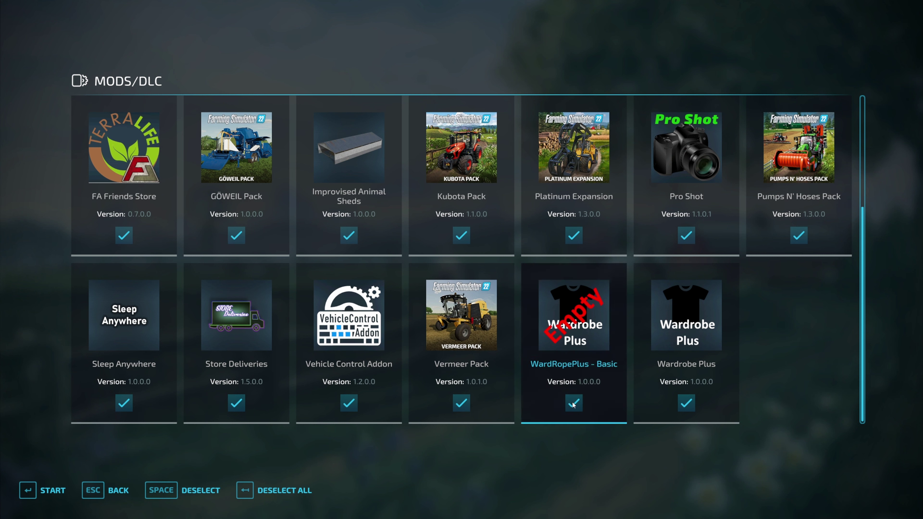
{"action": "left_click", "coordinate": [54, 490]}
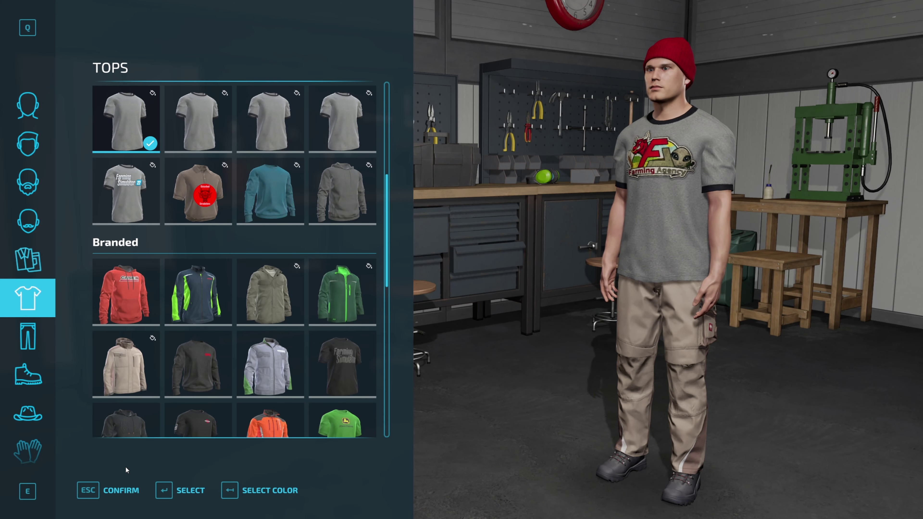
Step: Try the Farming Simulator 22 tee in green, then wear the brown logo polo and confirm
{"action": "left_click", "coordinate": [126, 191]}
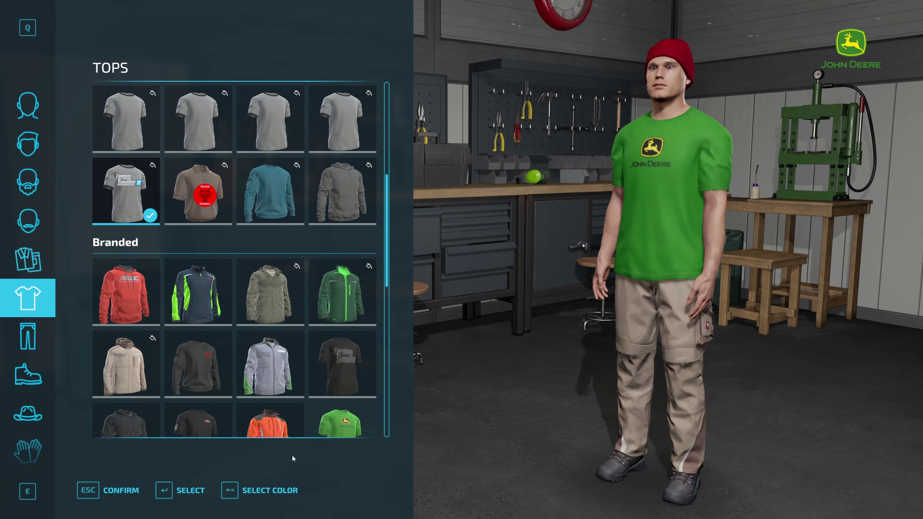
{"action": "left_click", "coordinate": [287, 492]}
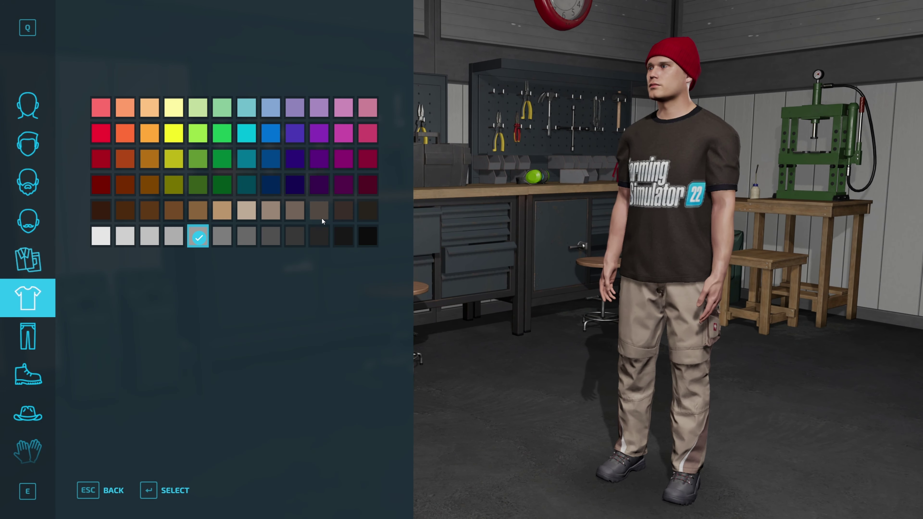
{"action": "left_click", "coordinate": [196, 160]}
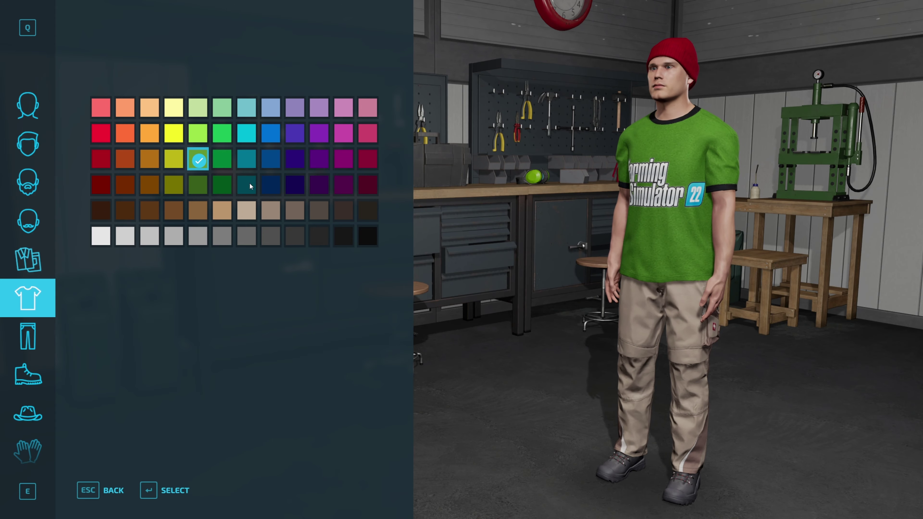
{"action": "key", "text": "Escape"}
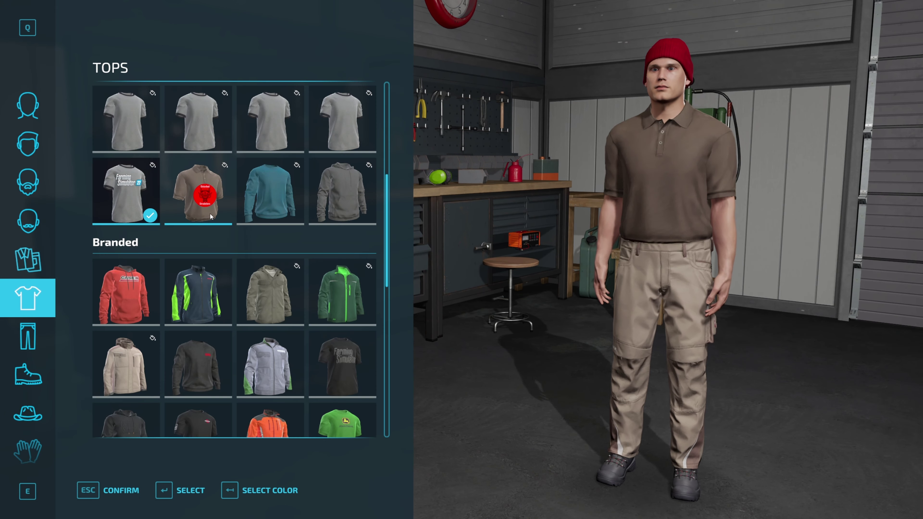
{"action": "left_click", "coordinate": [210, 217]}
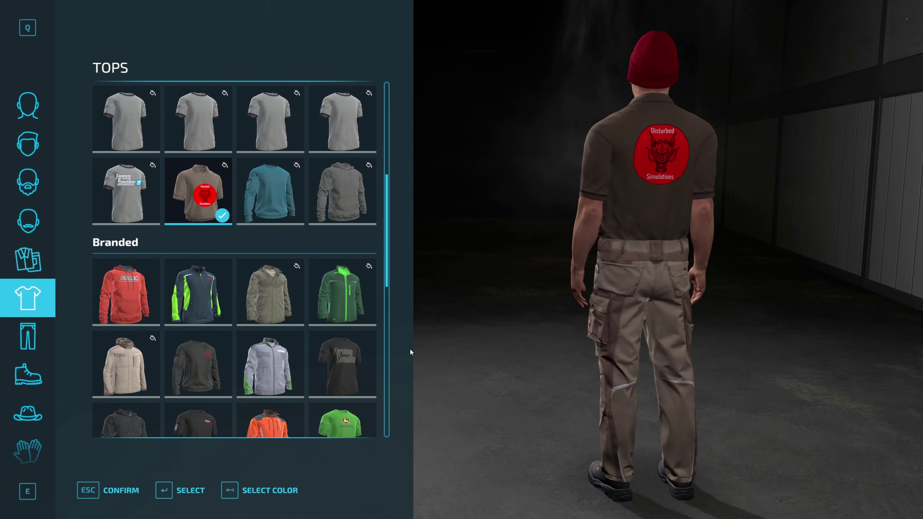
{"action": "left_click", "coordinate": [121, 491]}
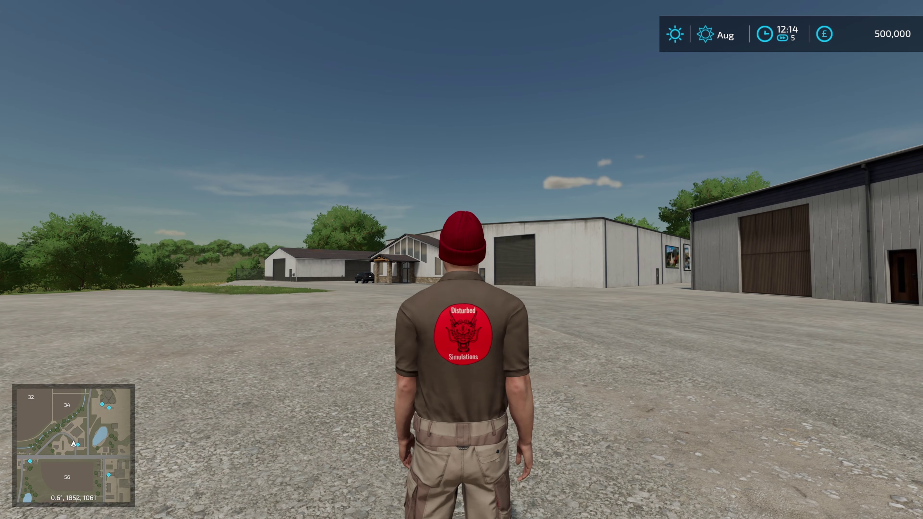
Step: Switch to the grey Farming Simulator tee in the wardrobe, then walk toward the road
{"action": "key", "text": "r"}
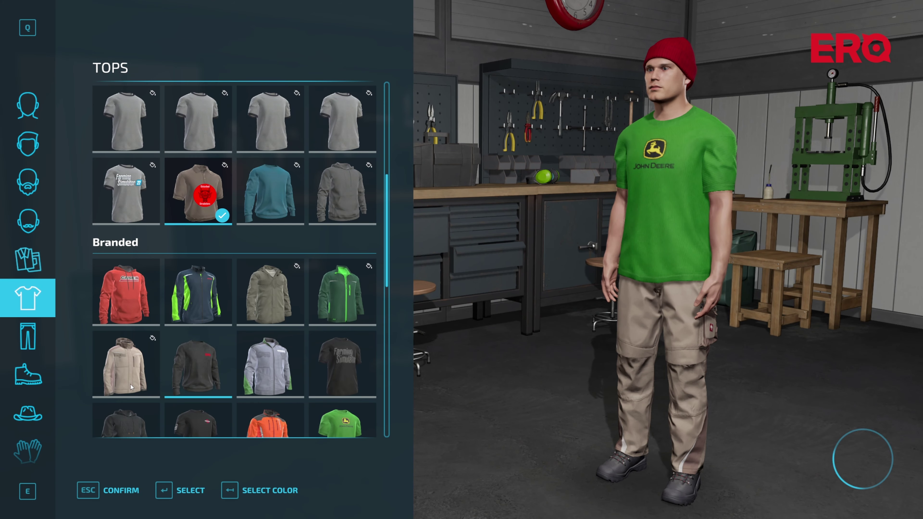
{"action": "left_click", "coordinate": [129, 202]}
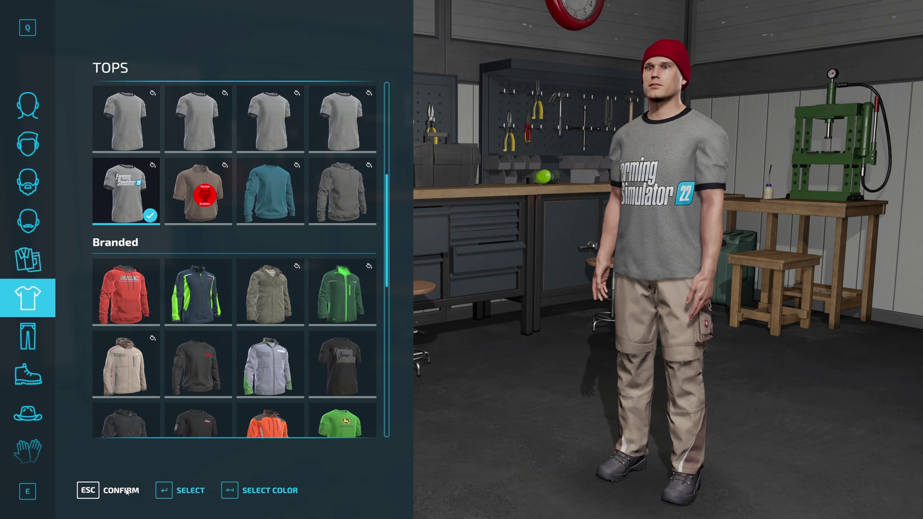
{"action": "key", "text": "Escape"}
{"action": "key", "text": "d"}
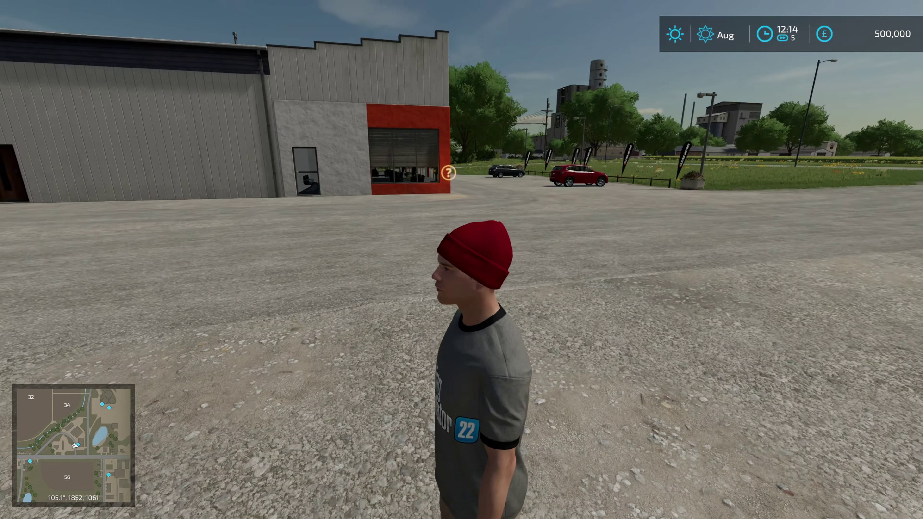
{"action": "key", "text": "w"}
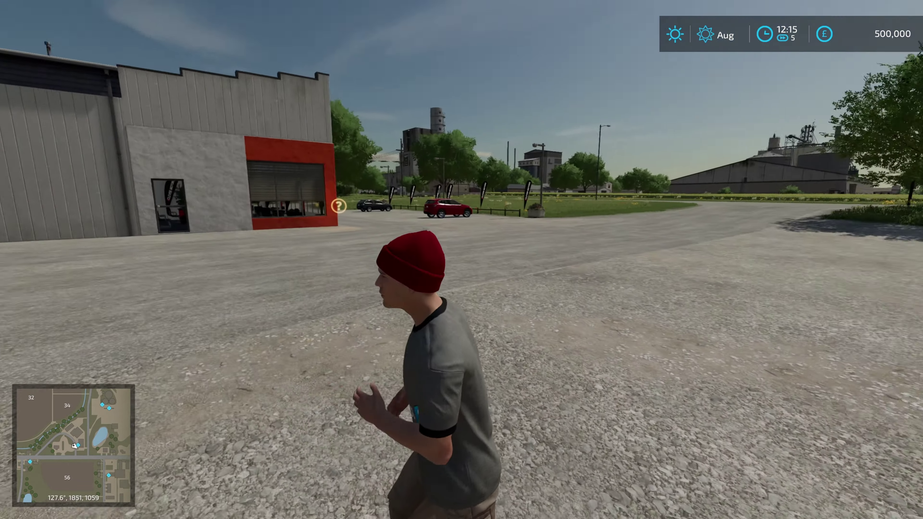